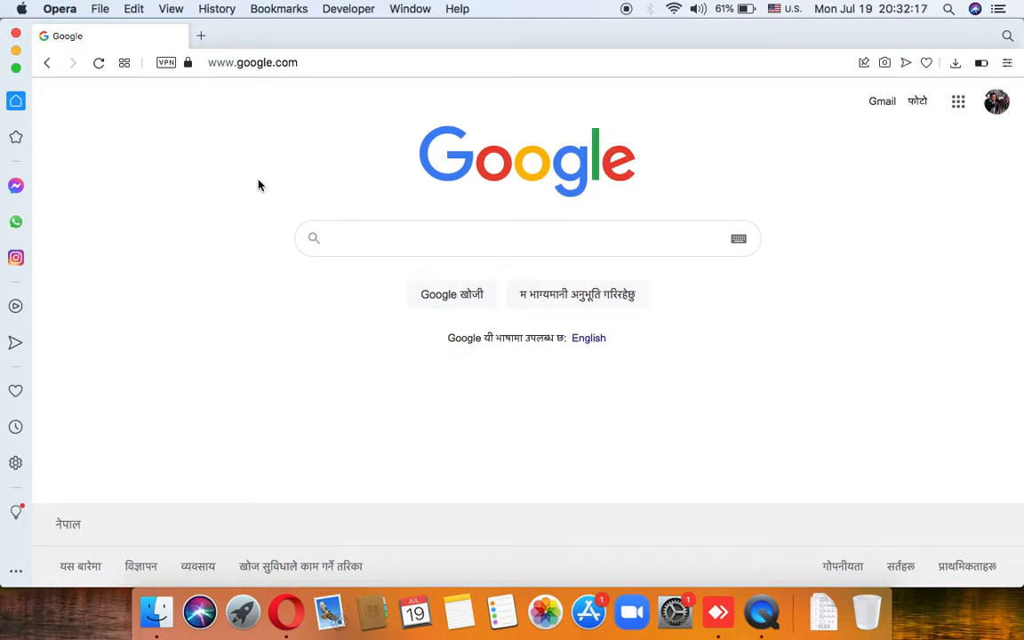
Step: Search Google for 'veda login'
left_click(335, 236)
type("ve")
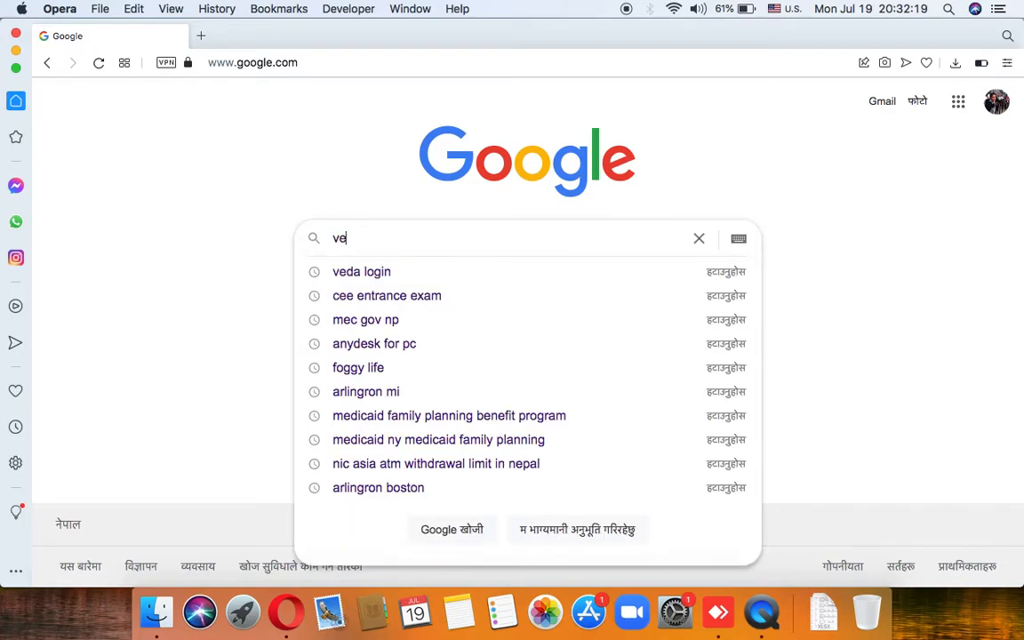
type("da login")
key("Return")
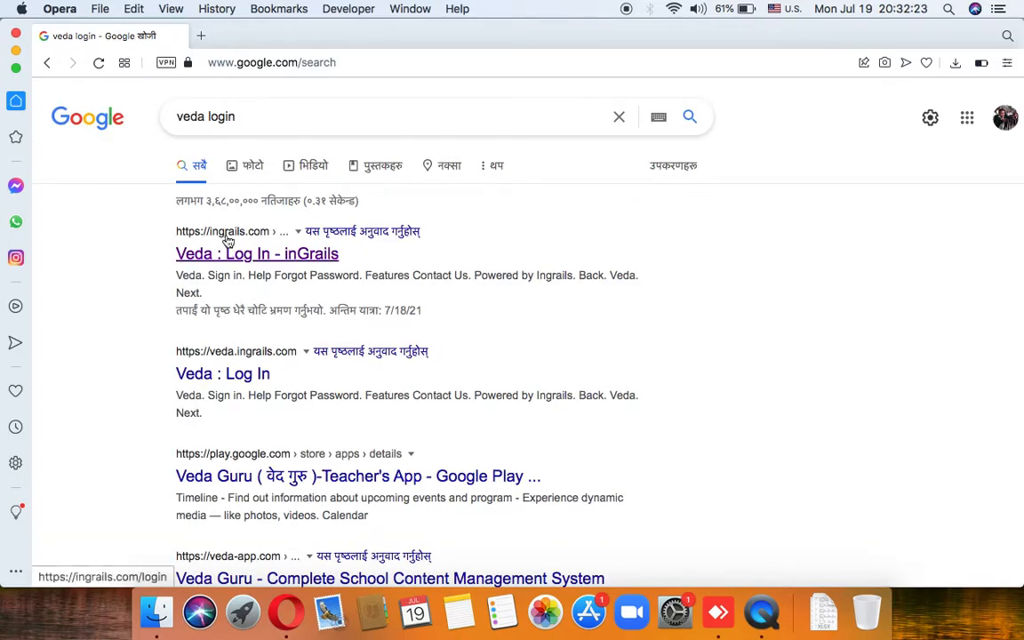
Step: Open the 'Veda : Log In - inGrails' result and sign in with the saved credentials
left_click(256, 256)
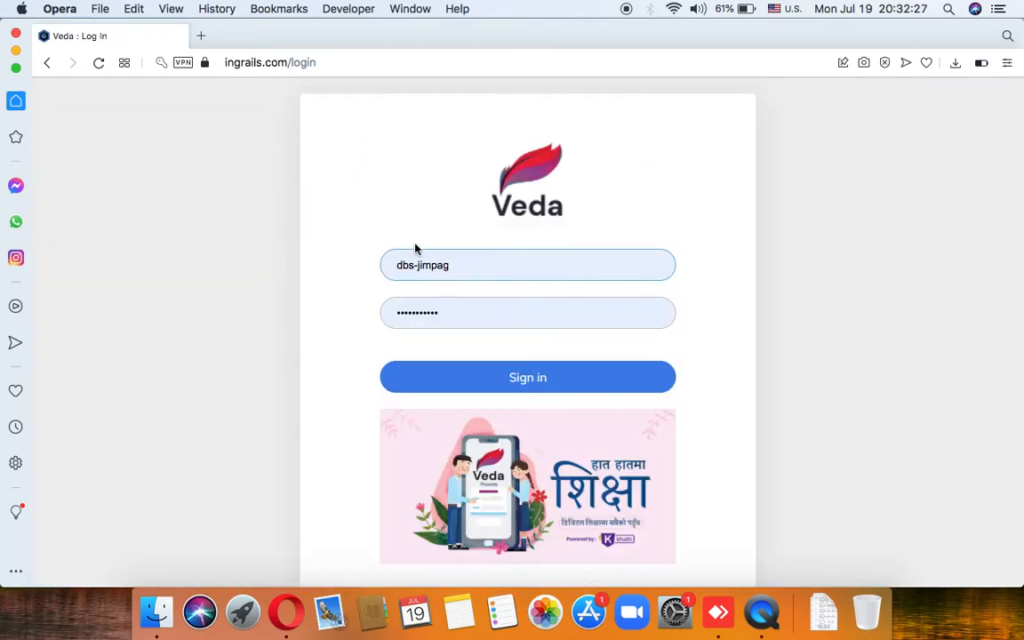
left_click(466, 263)
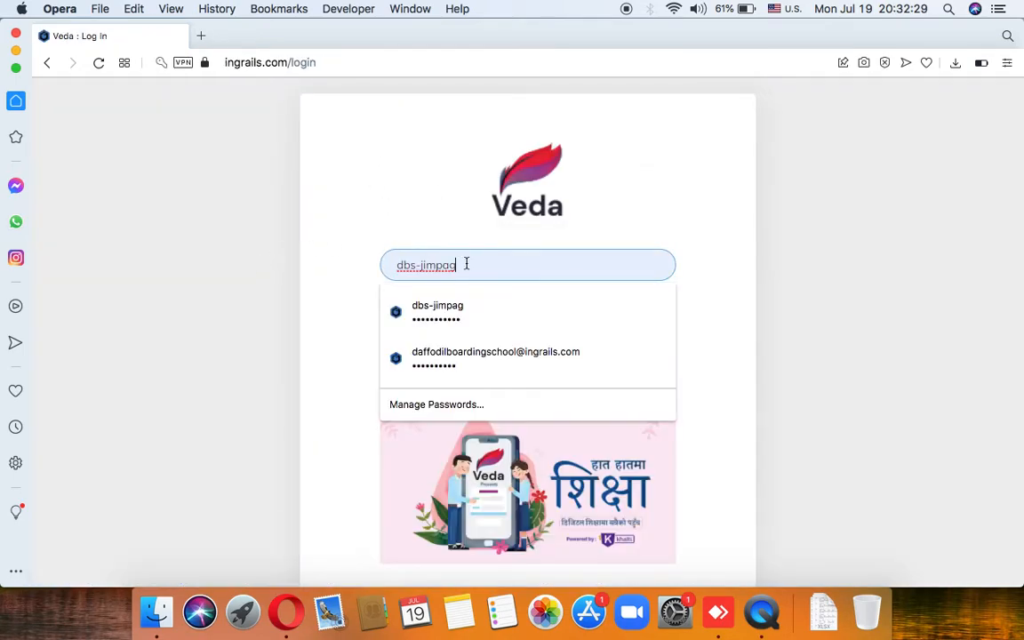
left_click(346, 296)
left_click(488, 380)
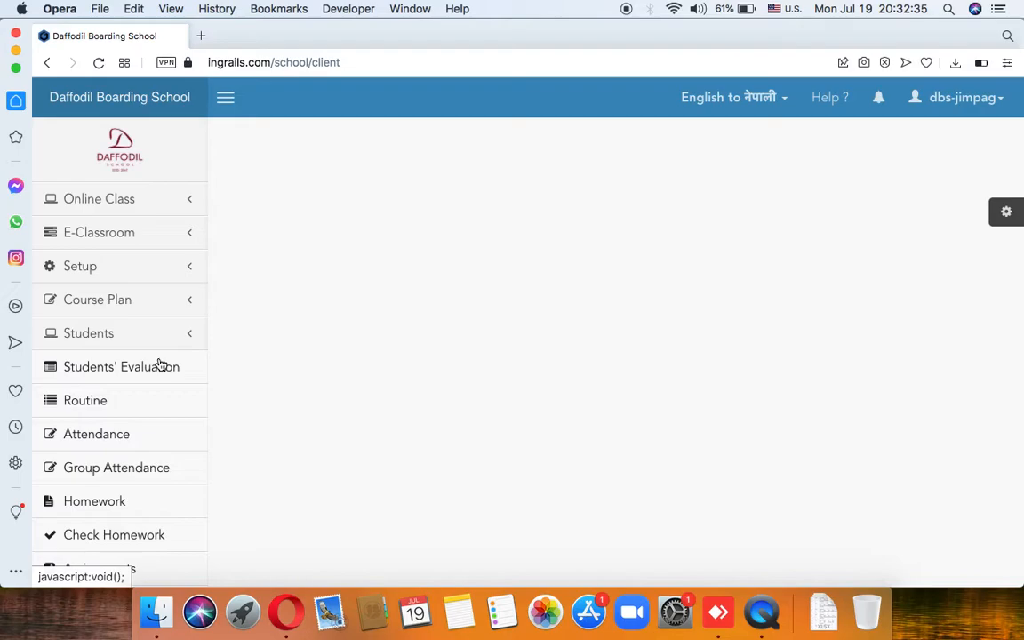
Step: Open E-Classroom > Chapters and dismiss the Flash update prompt with Remind Me Later
left_click(161, 240)
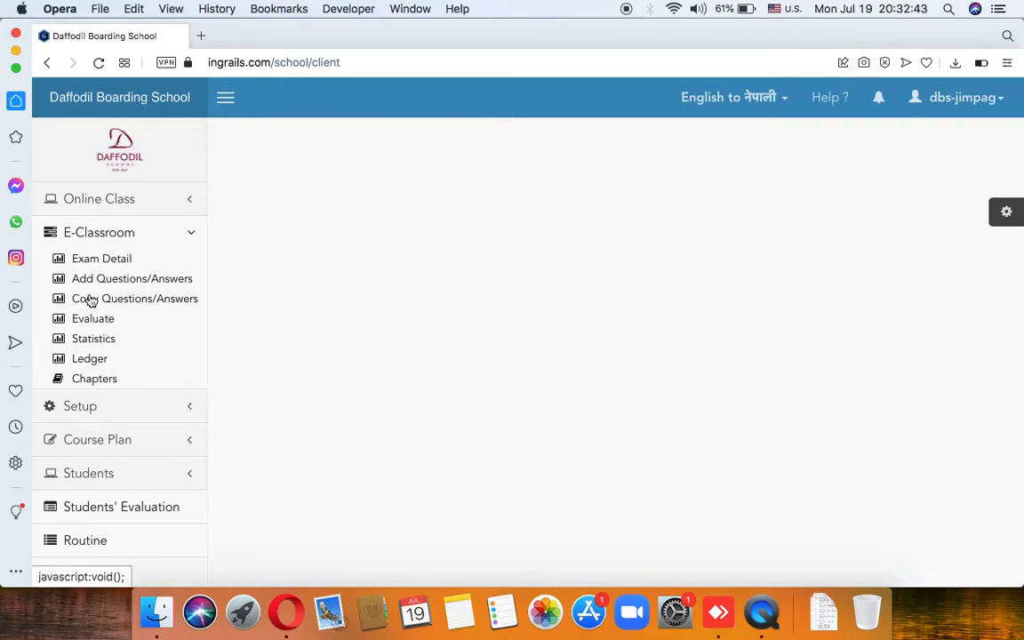
left_click(105, 381)
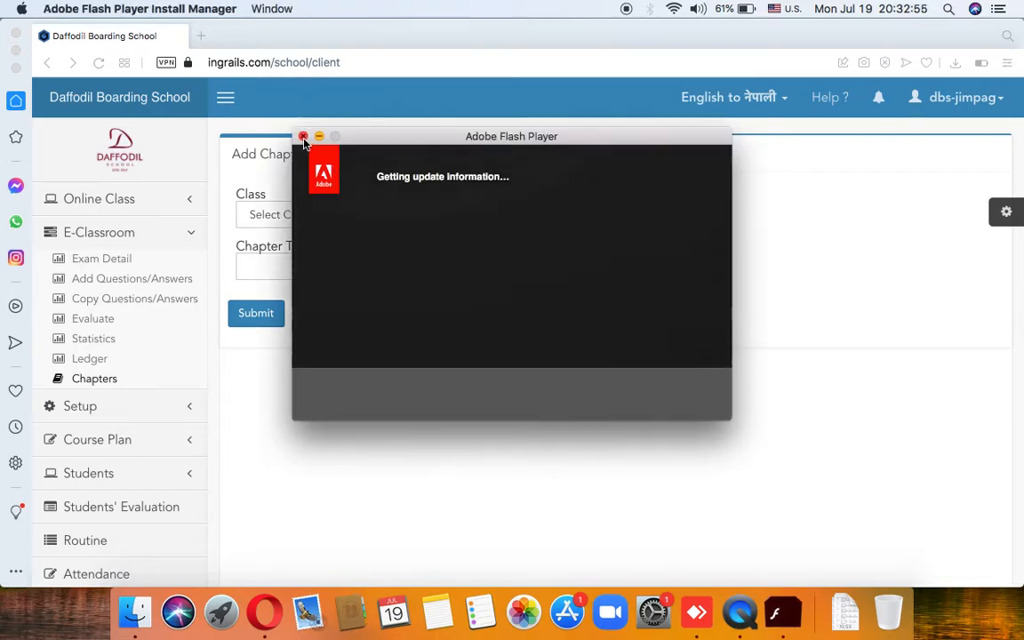
left_click(418, 414)
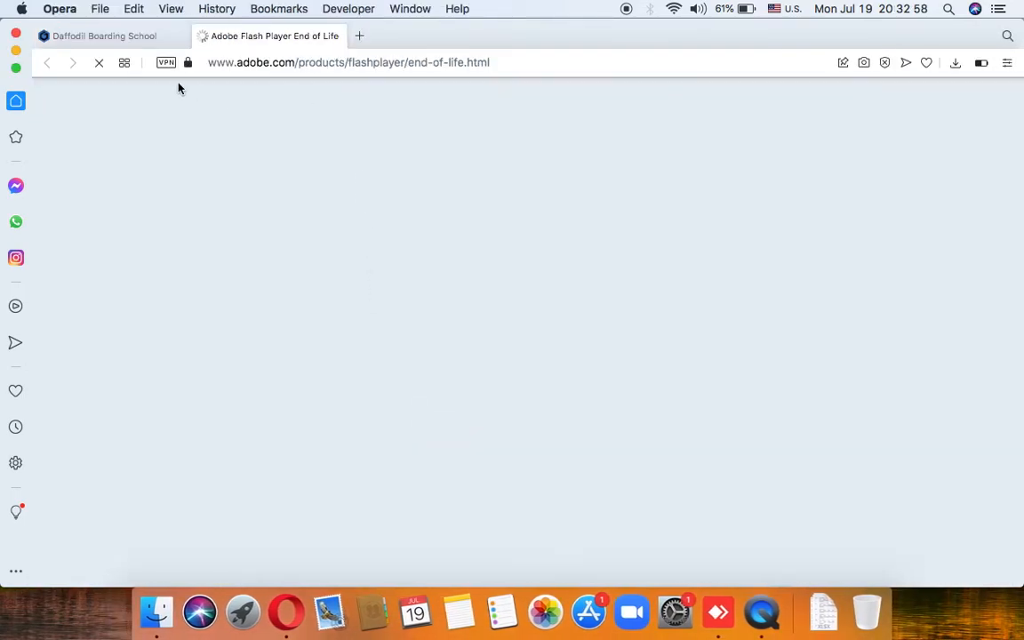
left_click(111, 35)
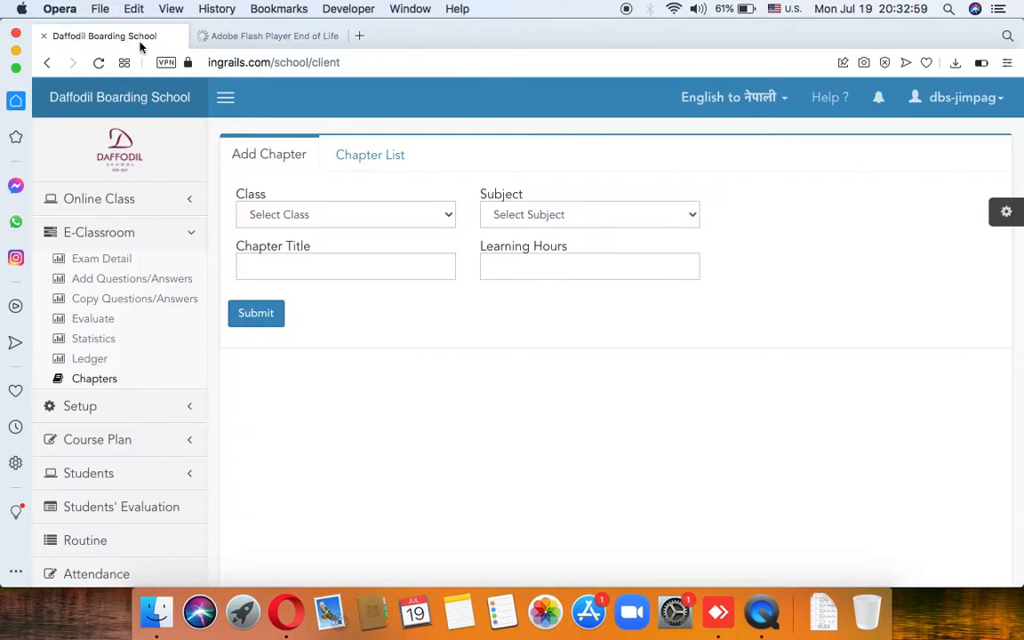
Step: In the Add Chapter form, choose Class 4 and subject Computer
left_click(363, 215)
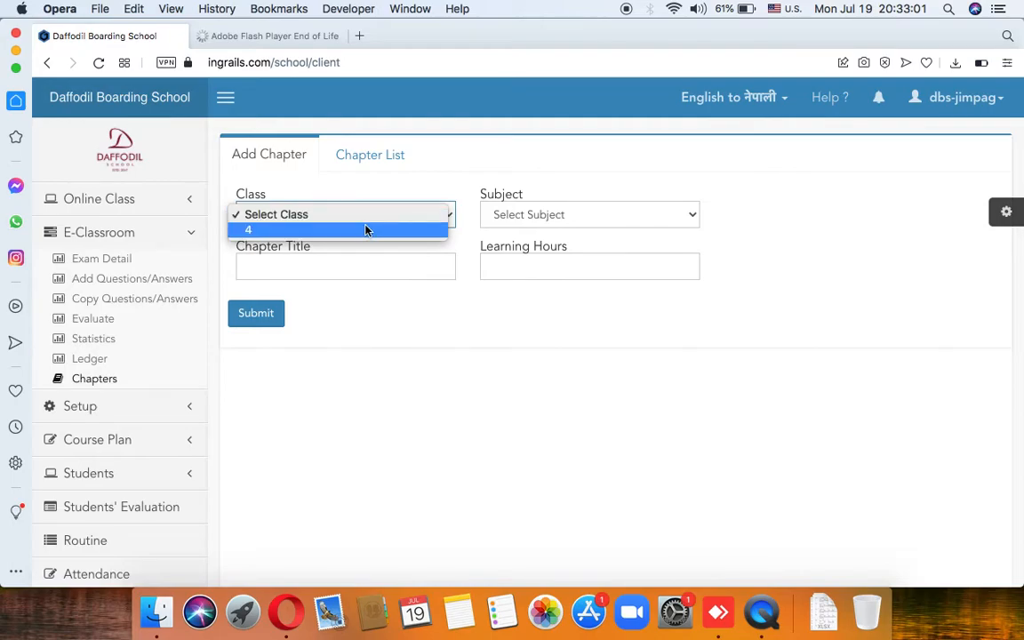
left_click(365, 230)
left_click(522, 213)
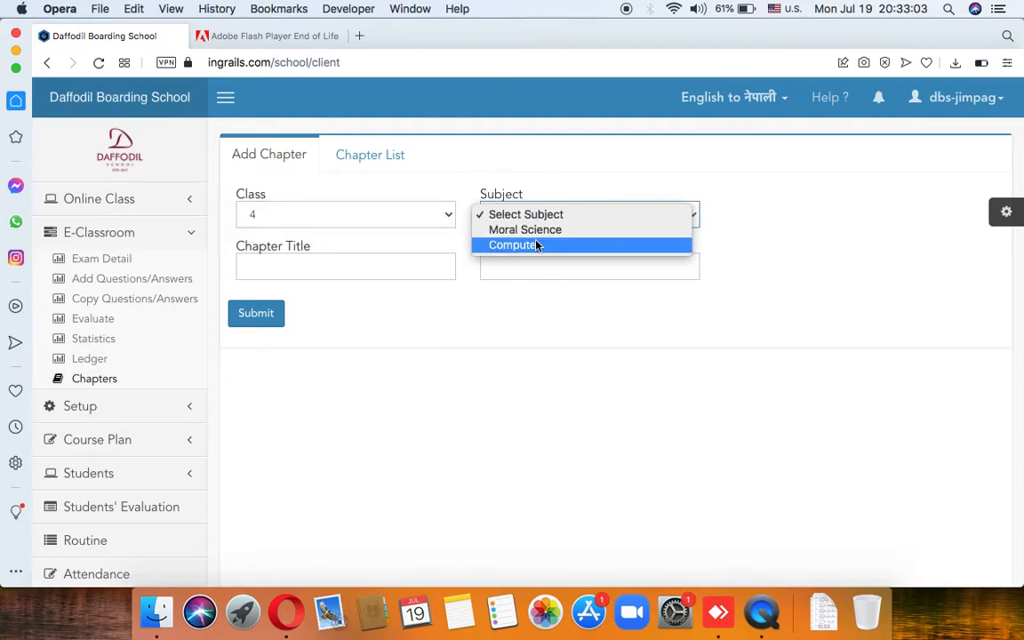
left_click(538, 244)
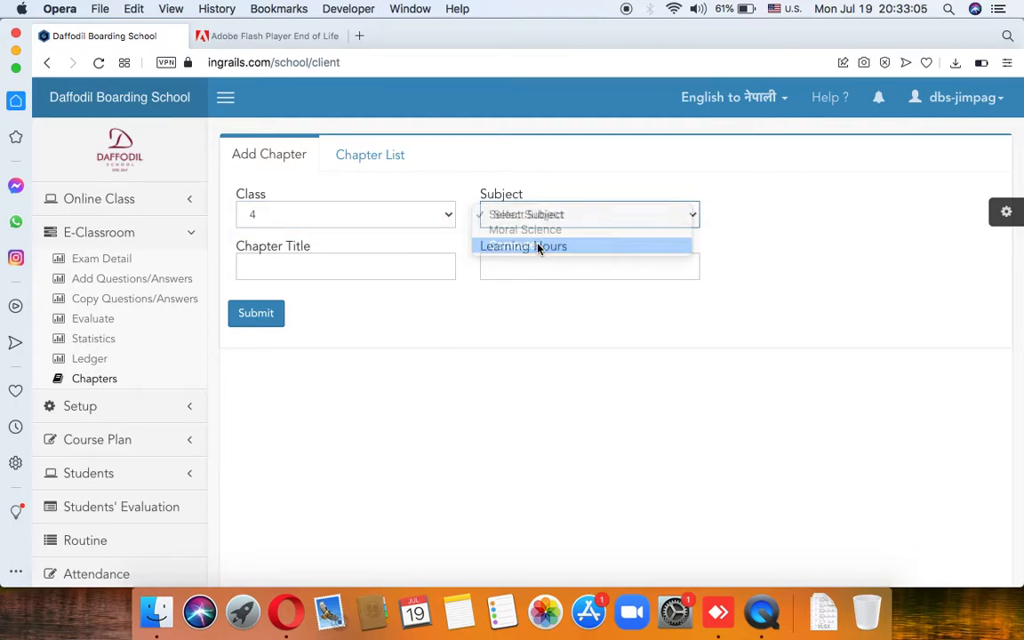
left_click(320, 266)
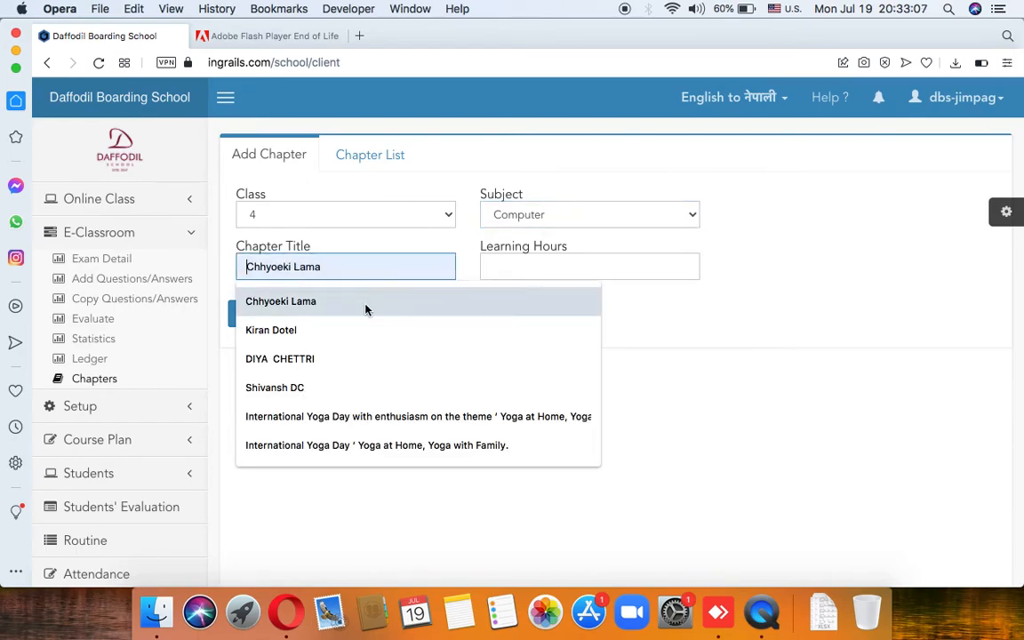
left_click(519, 269)
Step: Filter the Chapter List to Class 4 Computer, showing Notepad, Wordpad & Typing with 20 hours
left_click(377, 158)
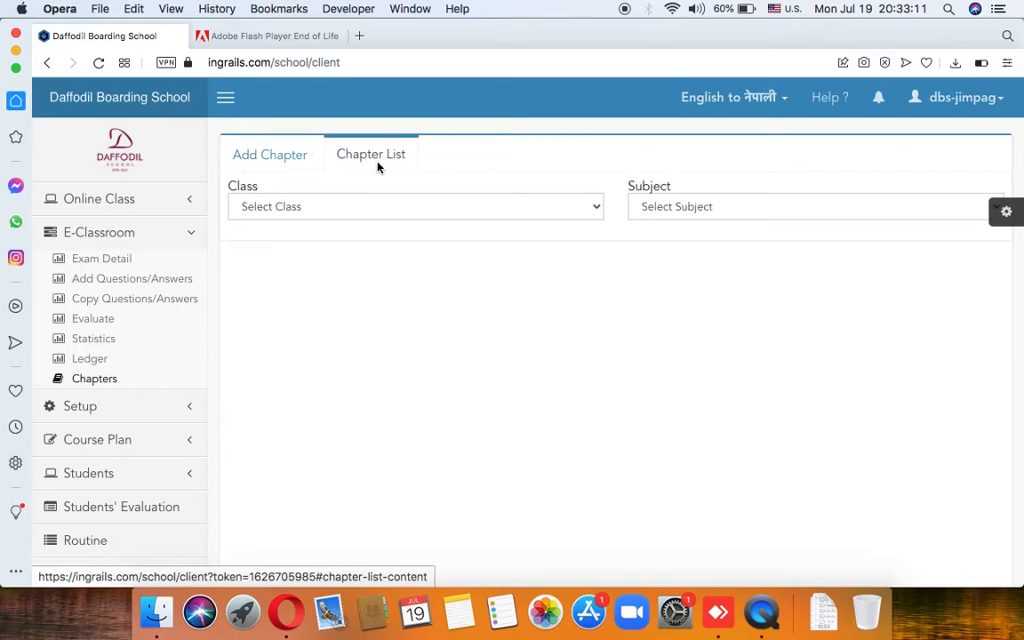
left_click(333, 206)
left_click(327, 237)
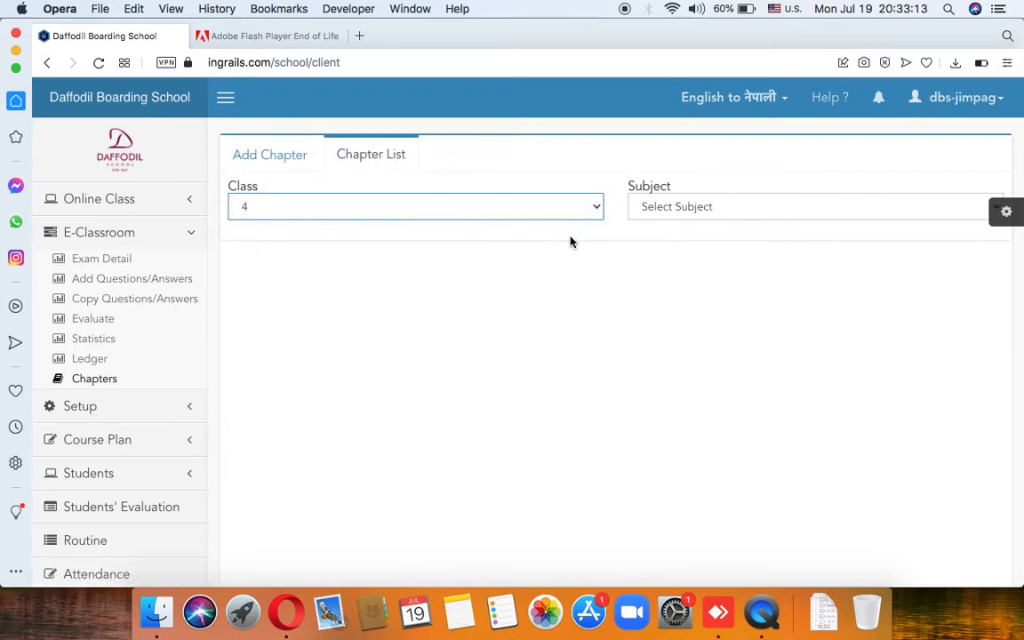
left_click(685, 206)
left_click(685, 253)
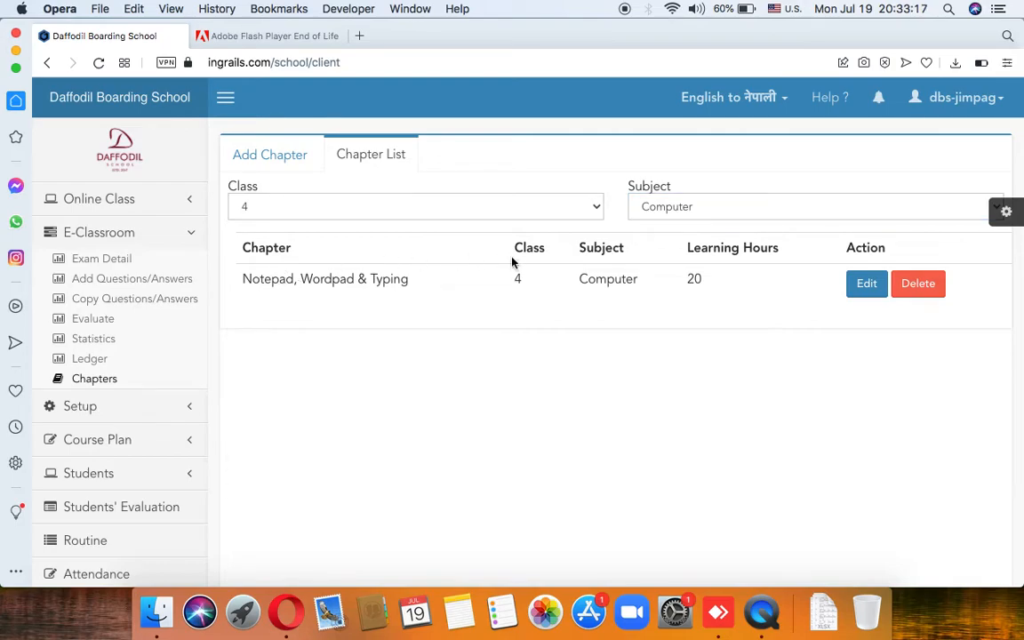
double_click(610, 279)
left_click(702, 279)
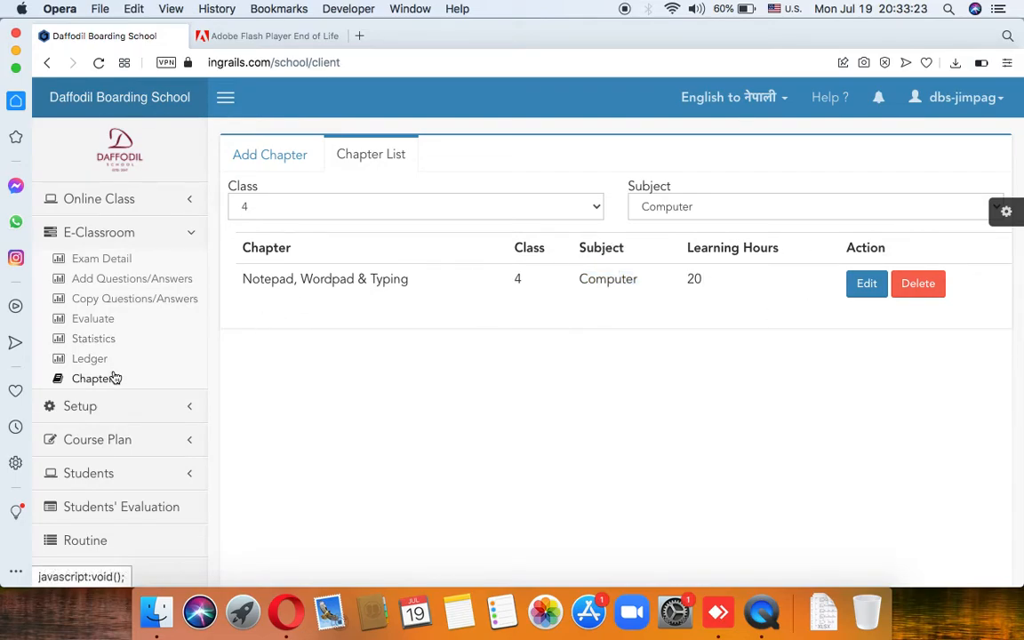
Step: Open Exam Detail and set exam name Class Test with year 2078
left_click(125, 266)
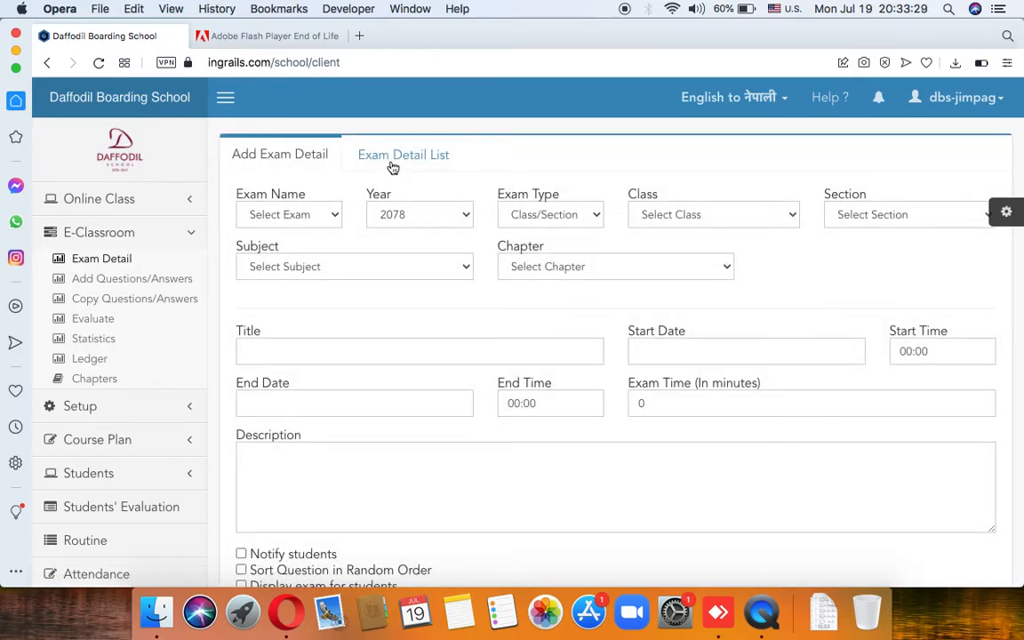
left_click(316, 218)
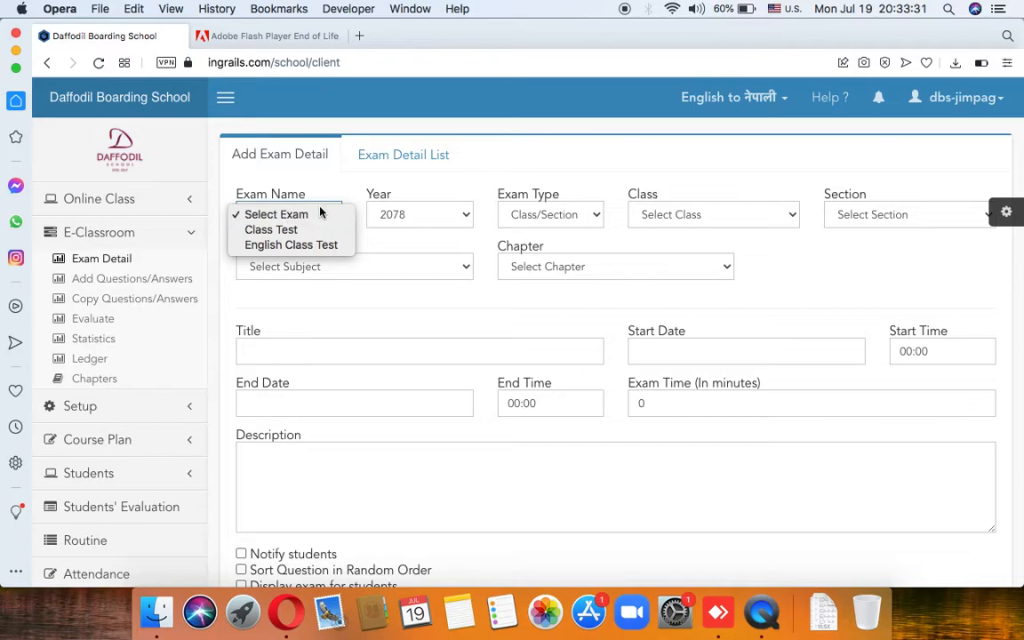
left_click(320, 230)
left_click(396, 217)
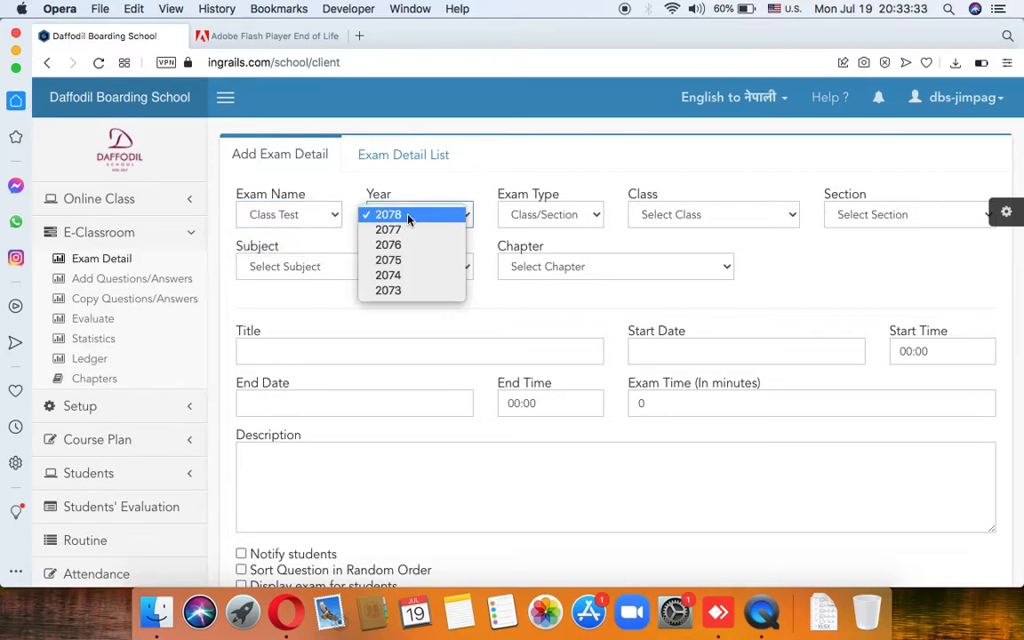
left_click(408, 219)
Step: Set exam type Class/Section, Class 4 and section All Section
left_click(524, 214)
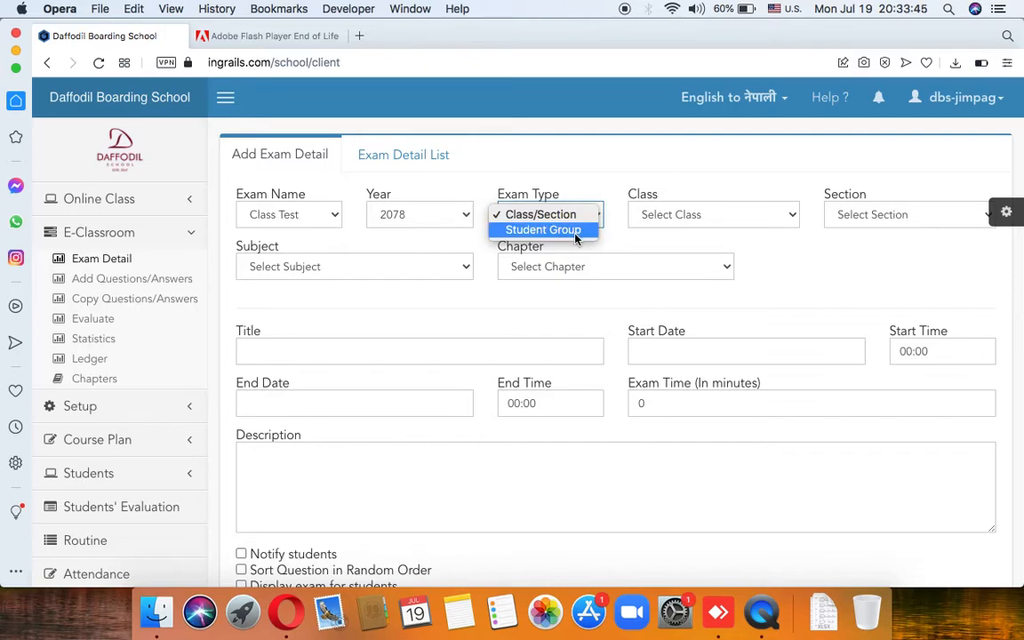
left_click(565, 230)
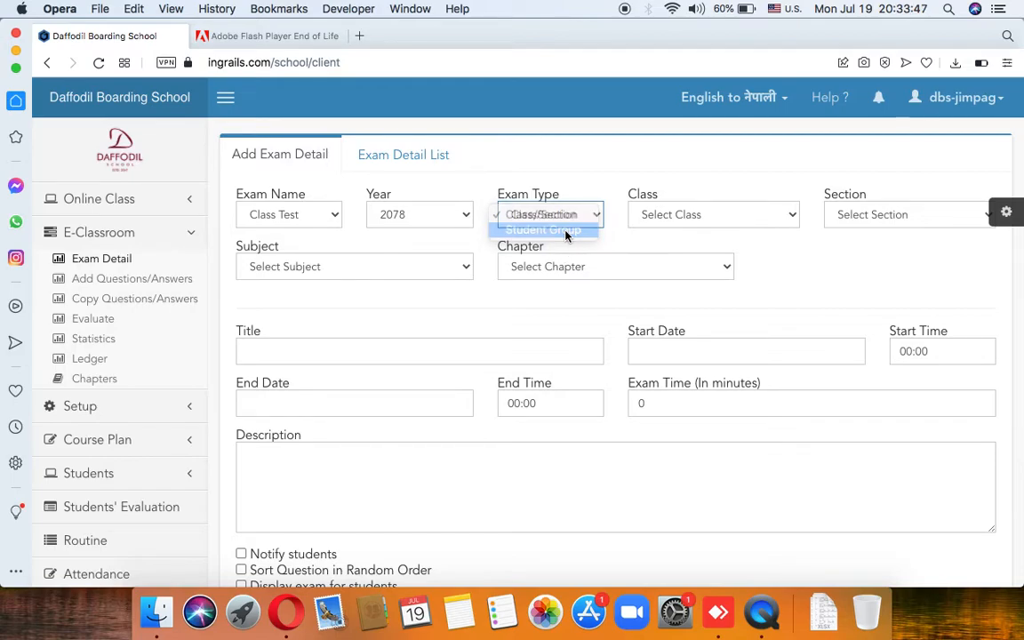
left_click(672, 223)
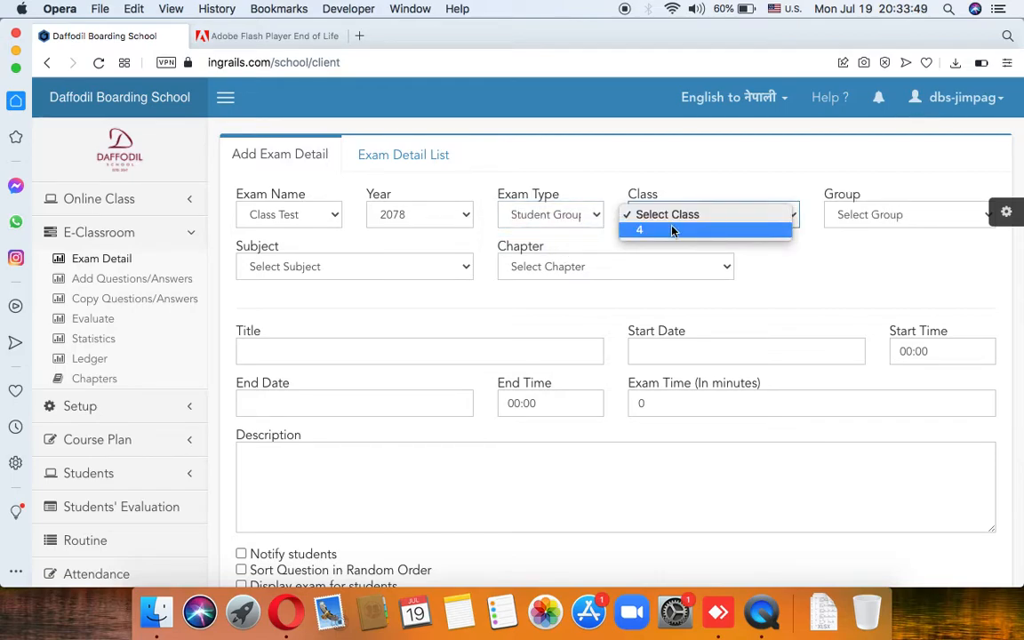
left_click(671, 230)
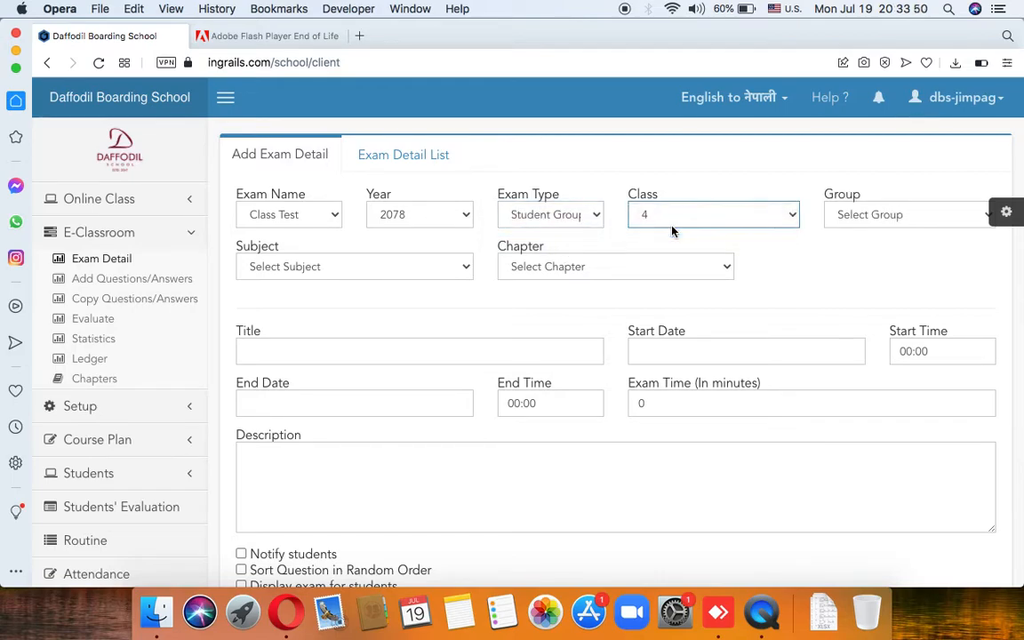
left_click(585, 222)
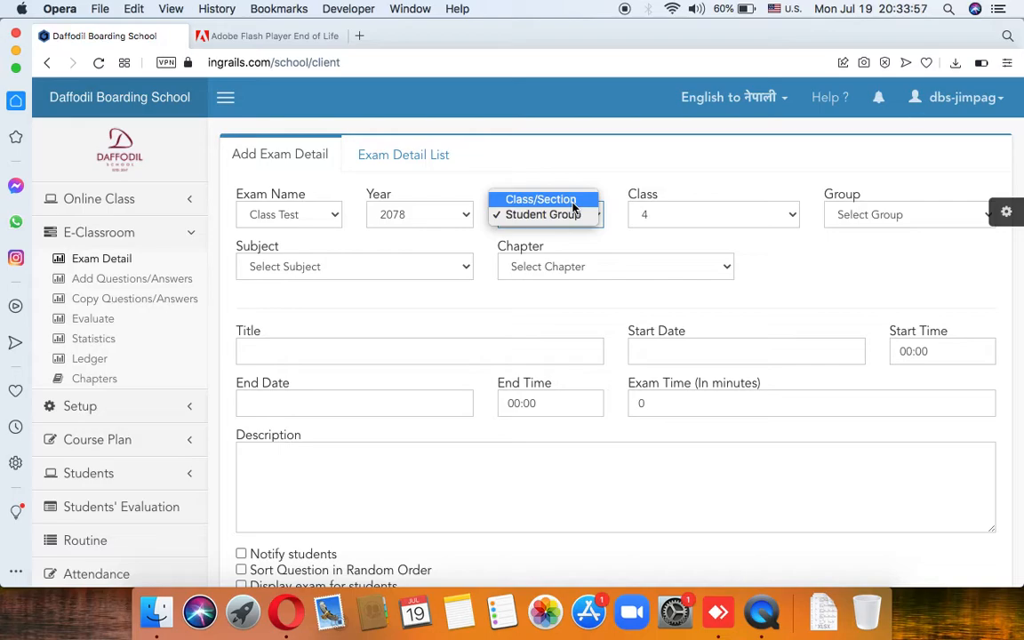
left_click(572, 202)
left_click(684, 215)
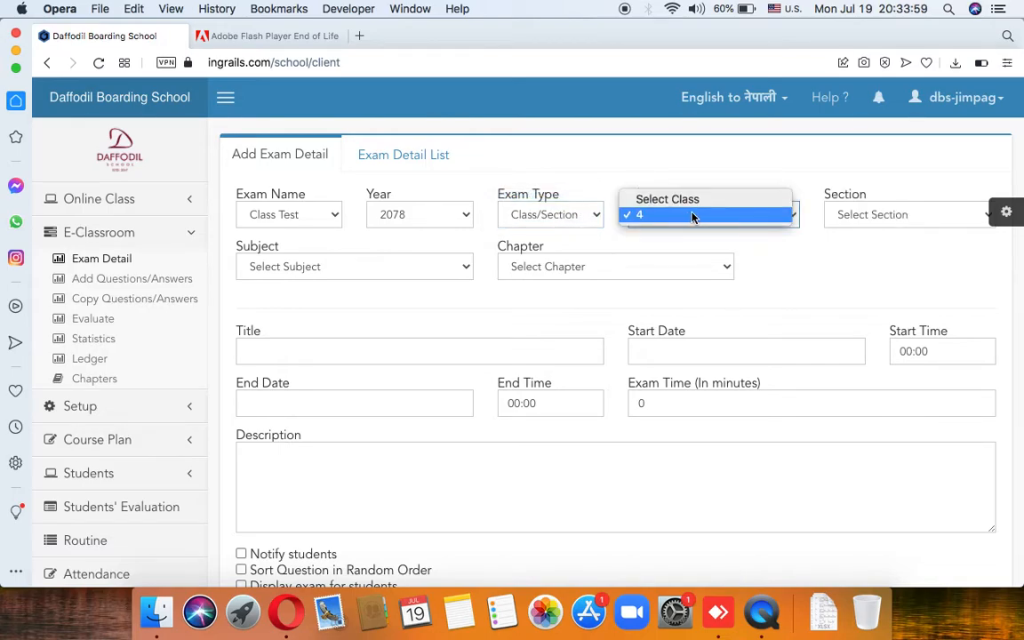
left_click(692, 215)
left_click(868, 215)
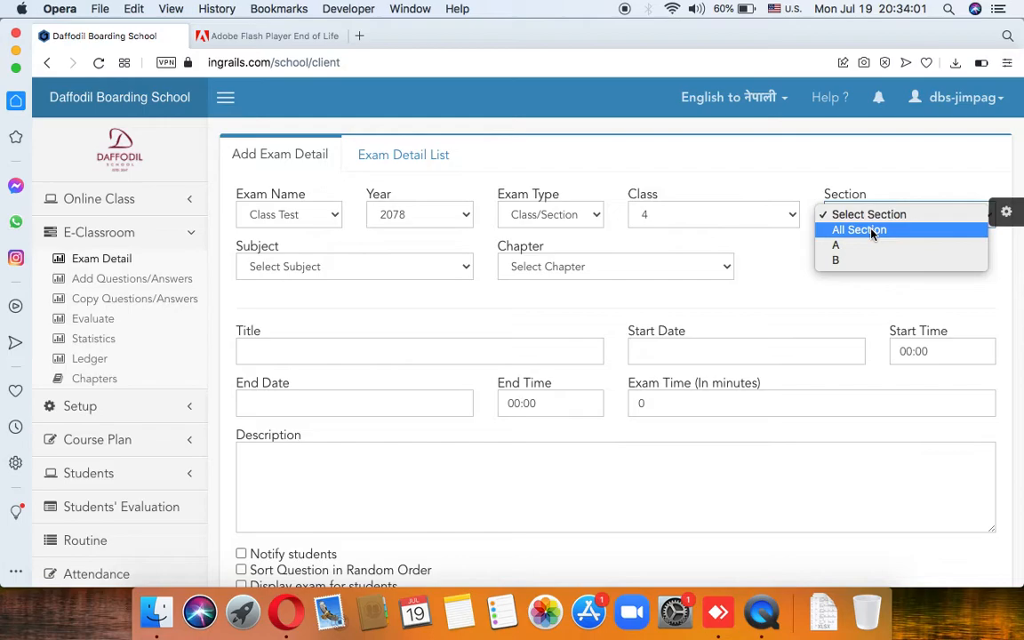
left_click(866, 230)
Step: Choose subject Computer and chapter Notepad, Wordpad & Typing
left_click(428, 264)
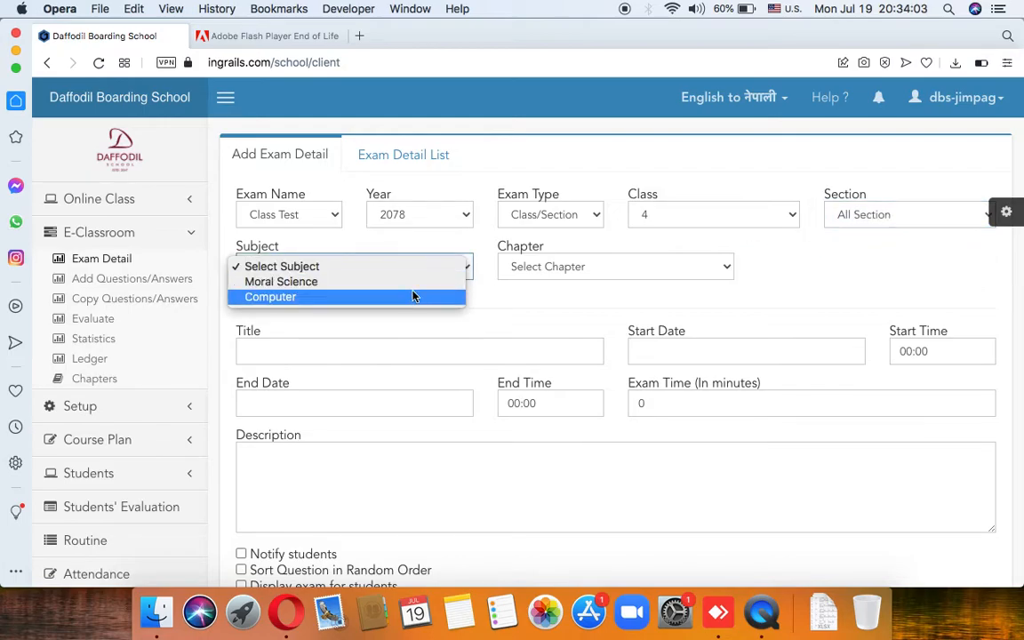
left_click(414, 296)
left_click(561, 266)
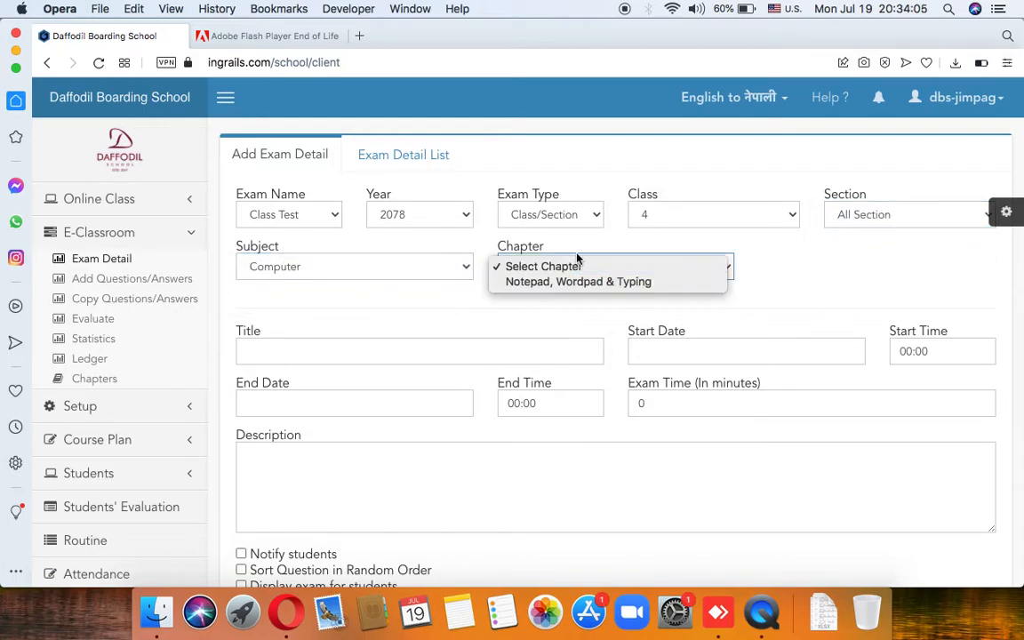
left_click(575, 282)
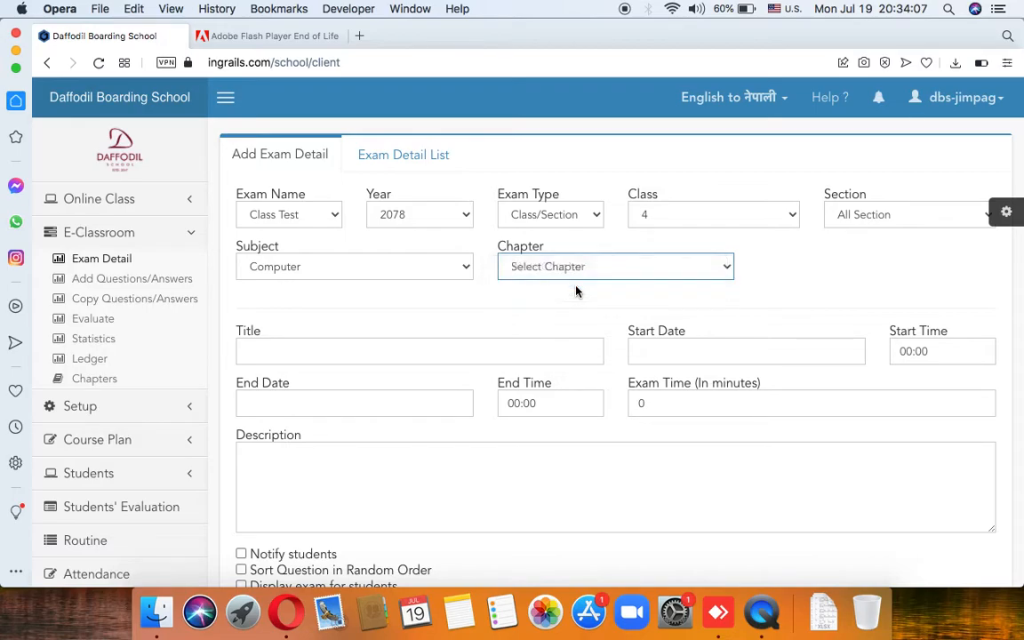
left_click(504, 349)
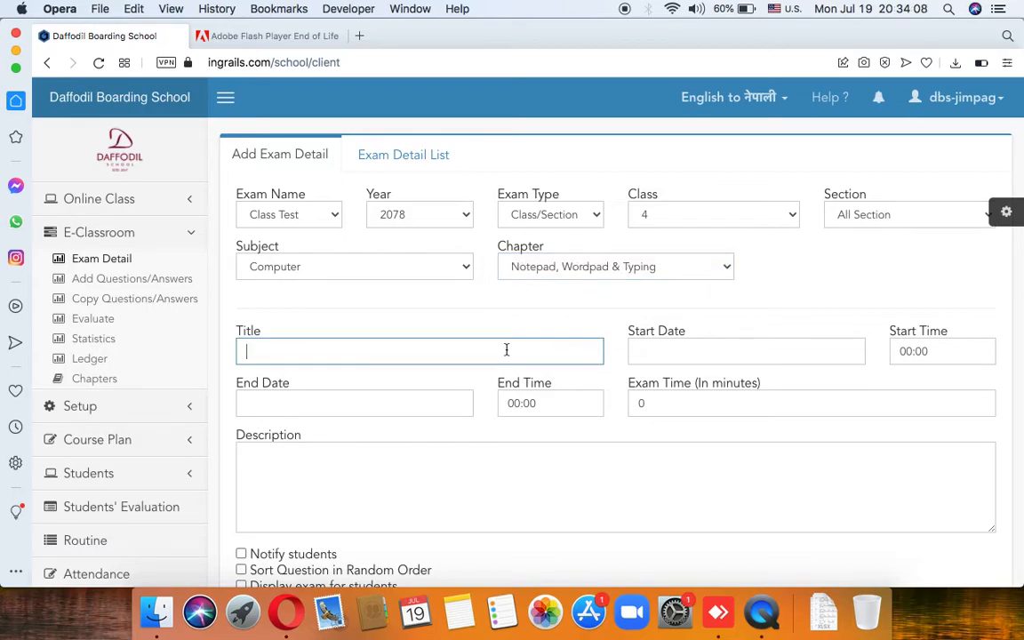
Step: Look through the Start Date, Start Time and Description fields, leaving them blank
left_click(675, 351)
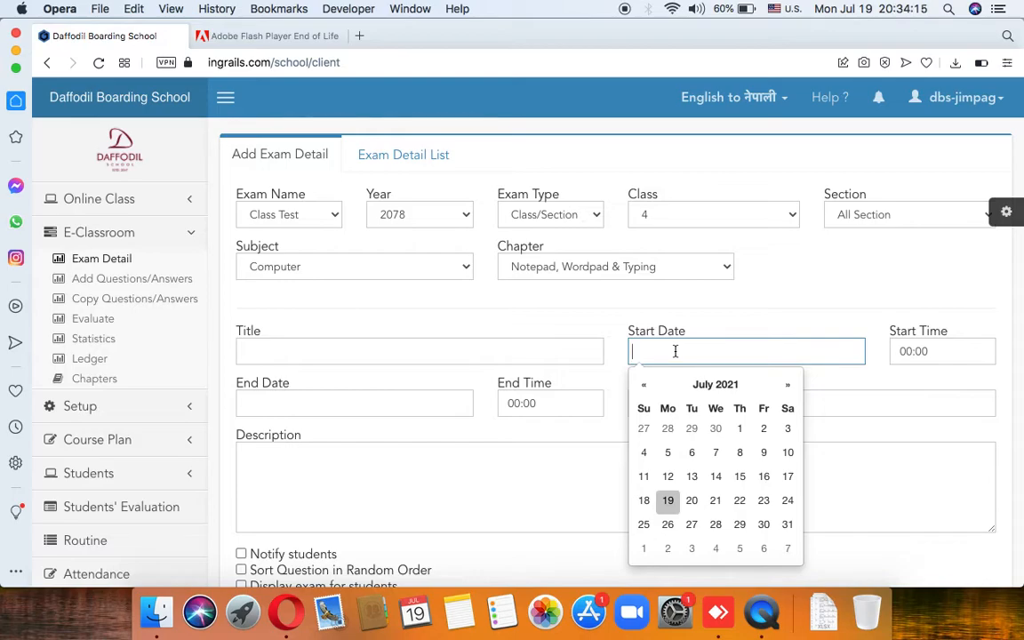
left_click(935, 351)
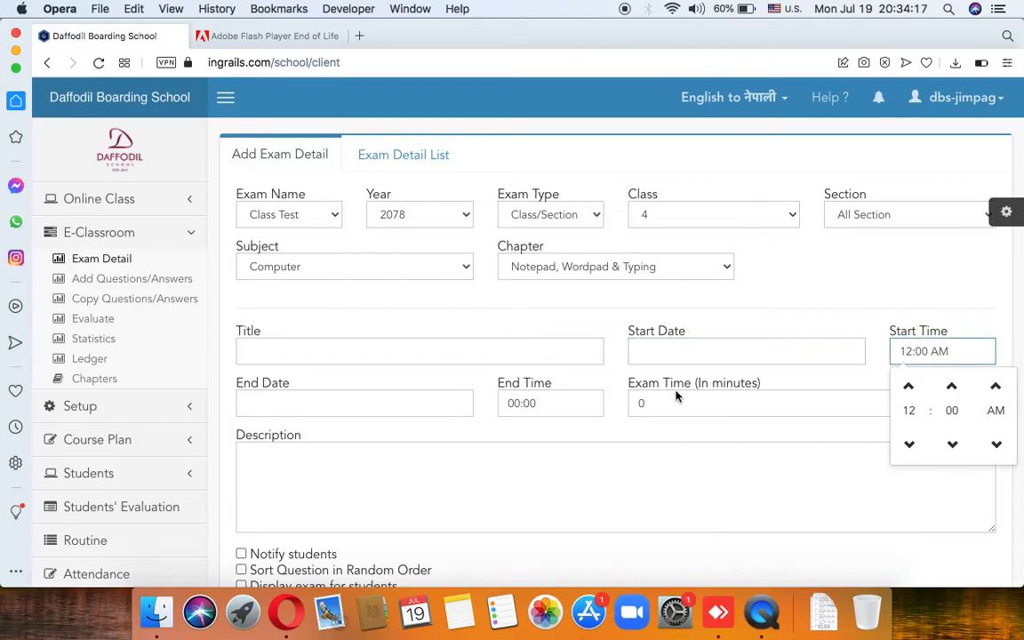
left_click(700, 354)
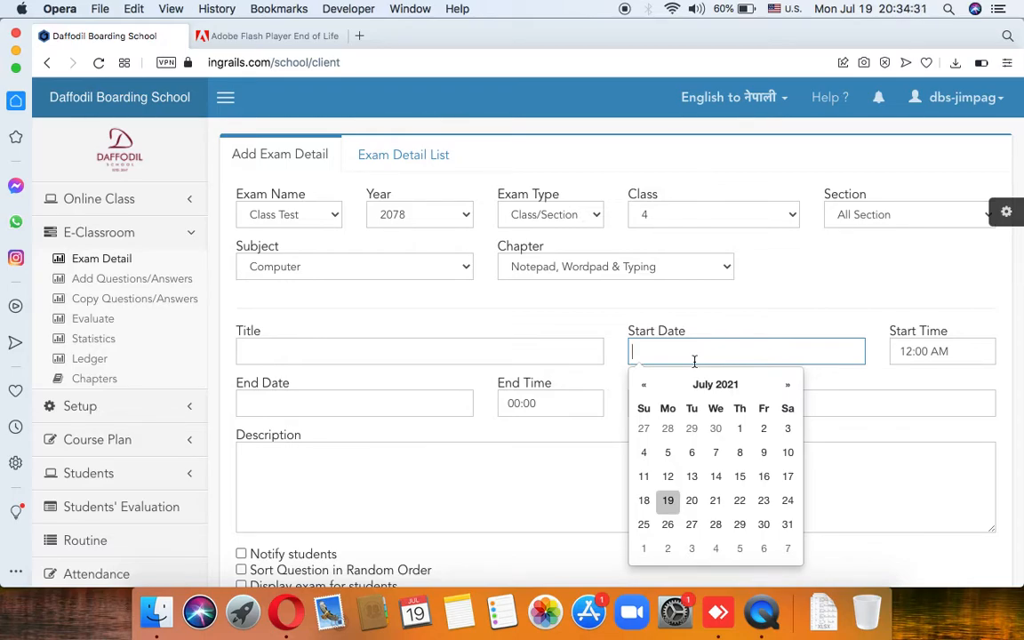
left_click(571, 459)
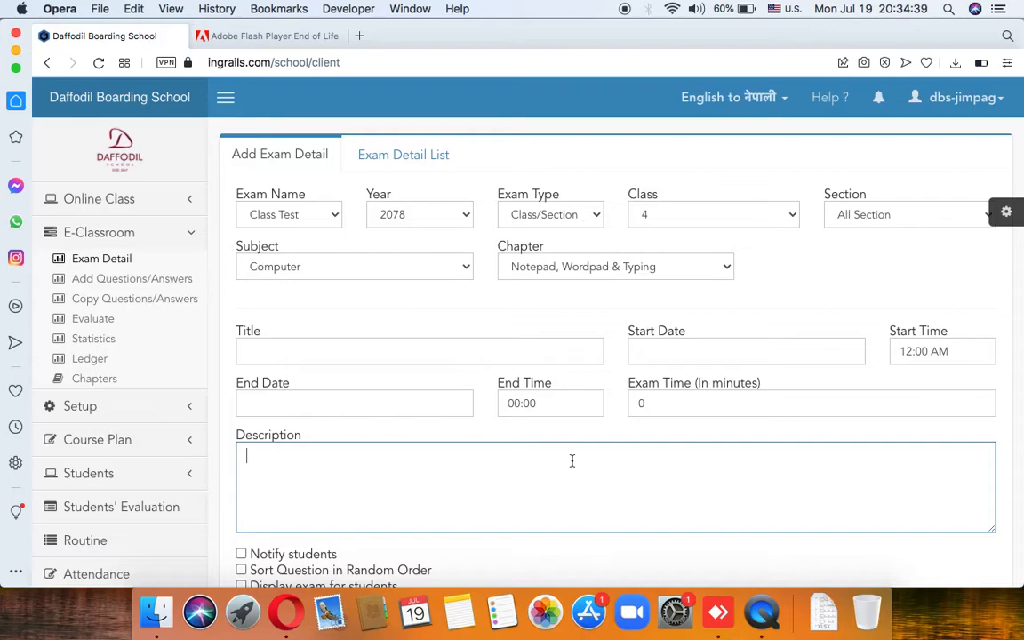
scroll(580, 496, "down", 3)
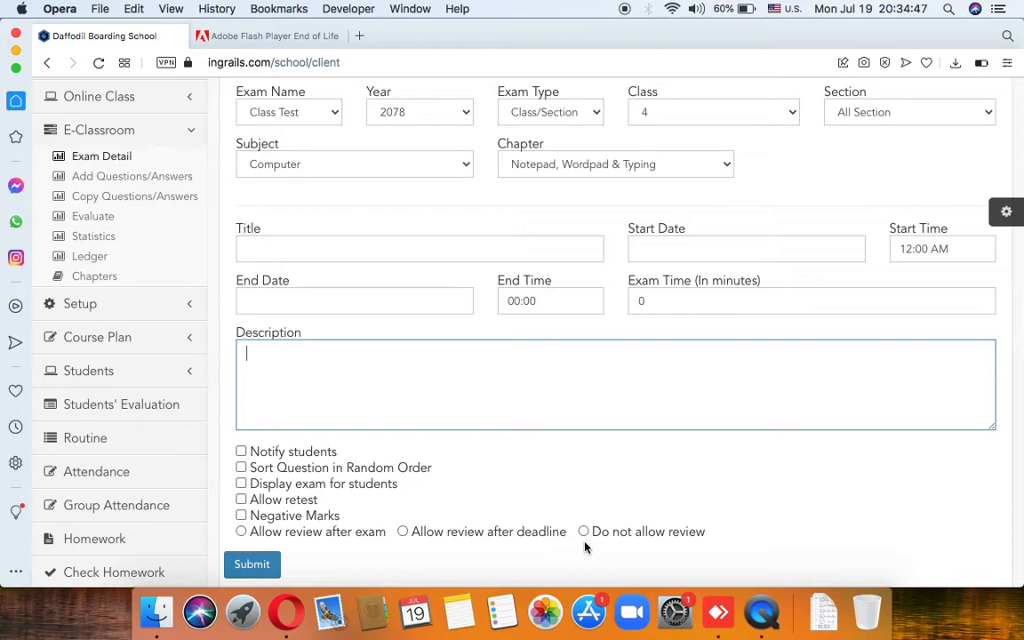
scroll(526, 470, "up", 3)
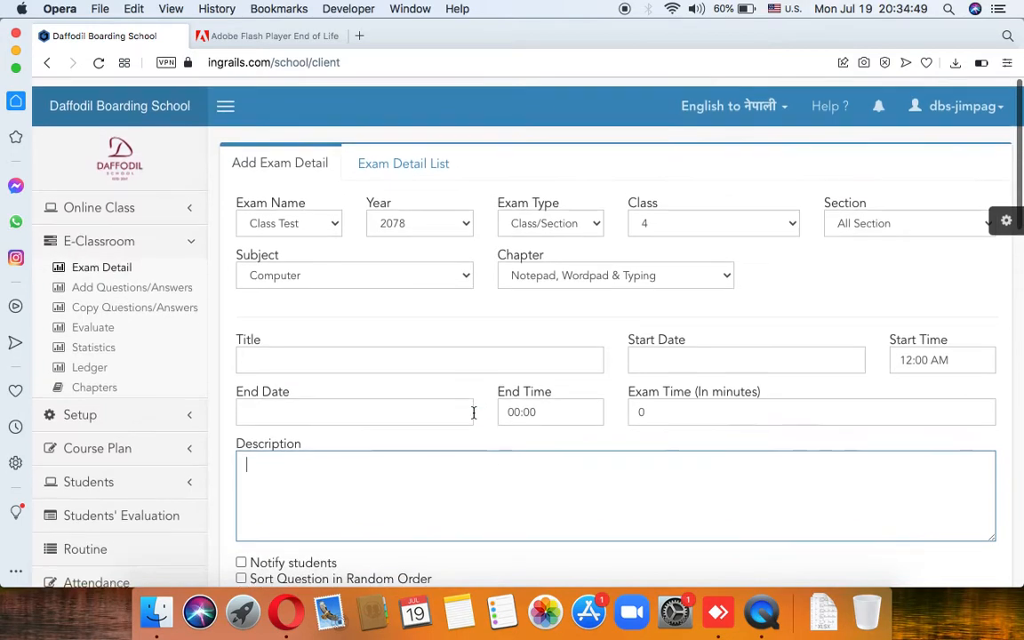
Step: Filter the Exam Detail List to 2078, Class 4, Computer, sorted by Start Date
left_click(426, 156)
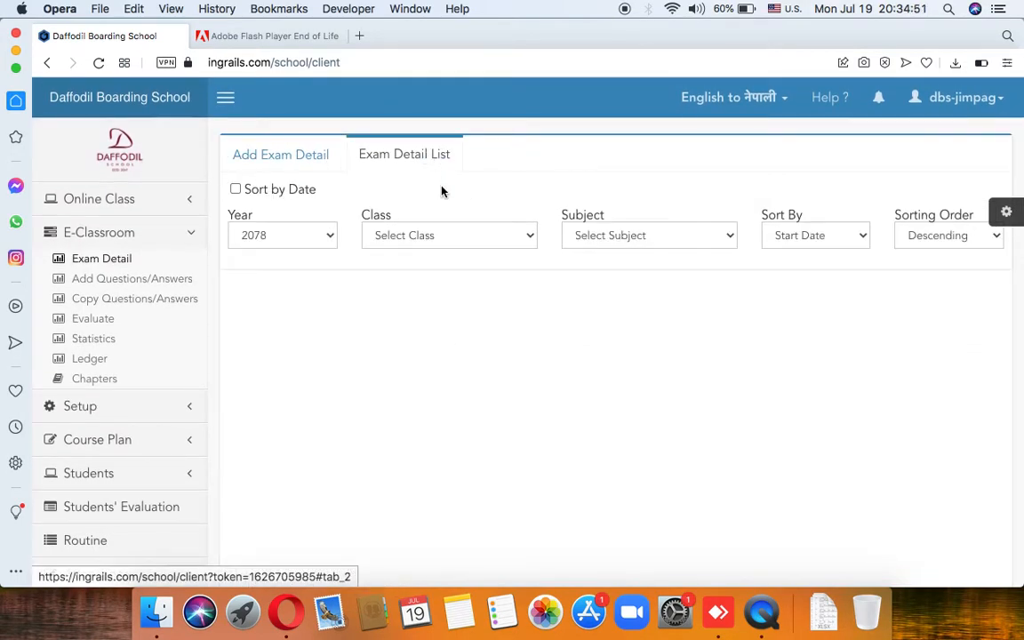
left_click(321, 241)
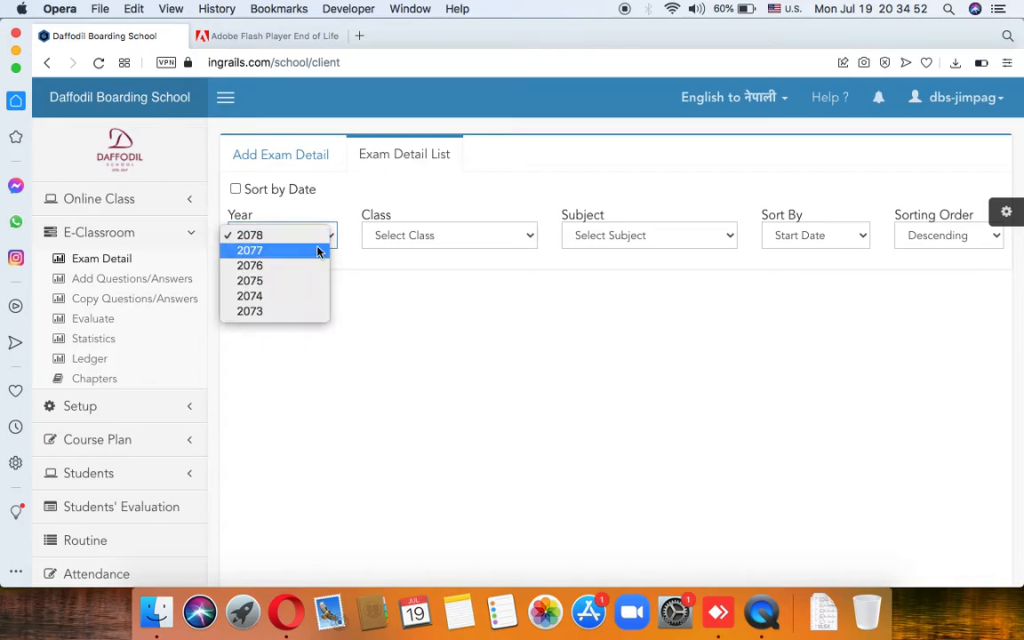
left_click(413, 236)
left_click(413, 236)
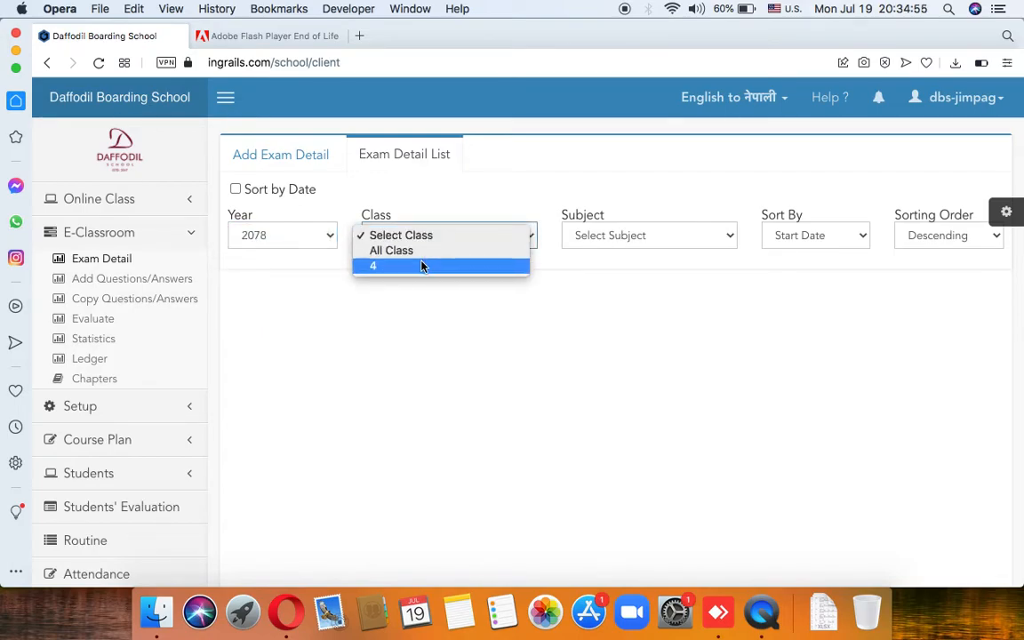
left_click(423, 265)
left_click(628, 241)
left_click(636, 280)
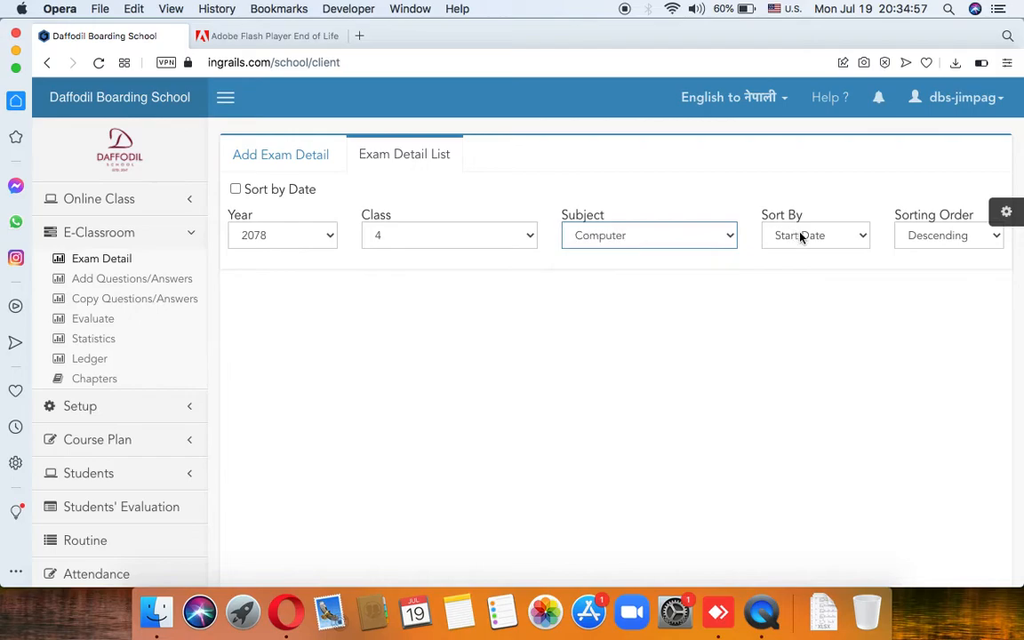
left_click(803, 236)
left_click(804, 237)
scroll(717, 400, "right", 3)
scroll(717, 400, "left", 2)
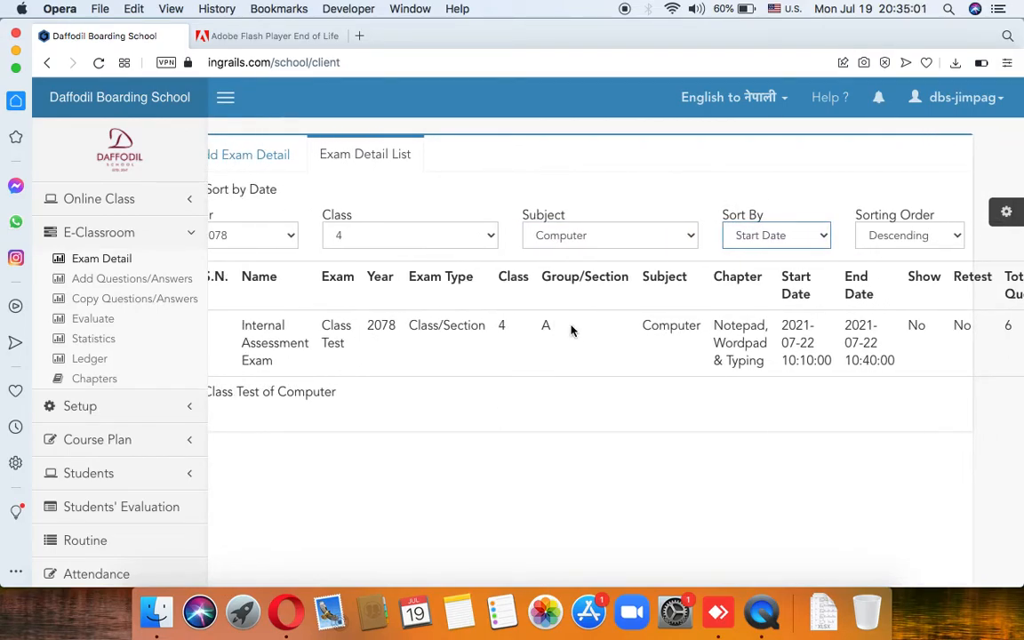
scroll(568, 331, "right", 3)
Step: Edit the Internal Assessment Exam: start date 2021-07-19 and clear the start time
left_click(980, 331)
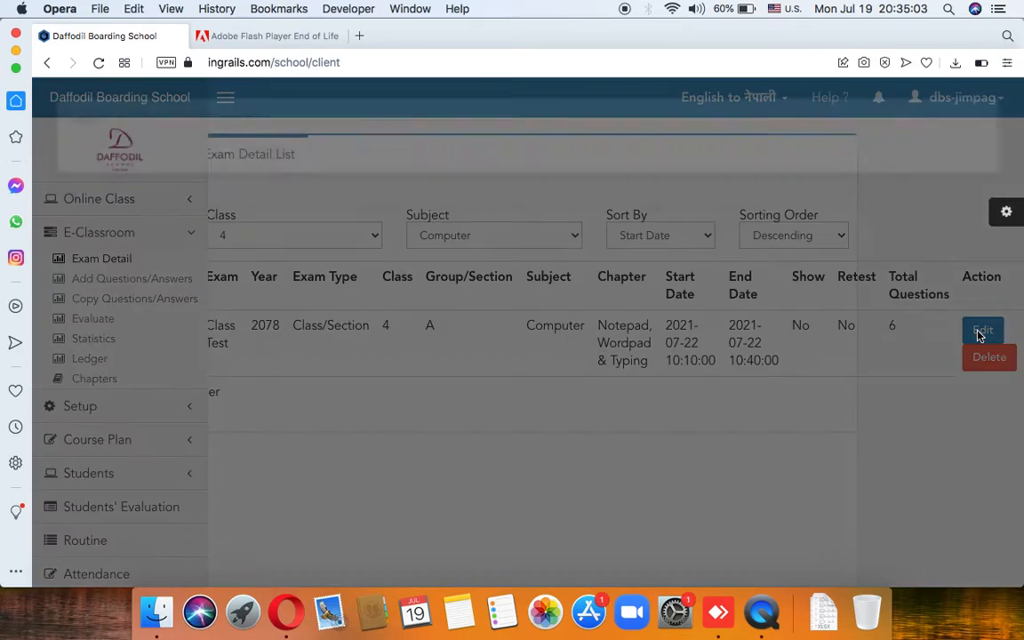
scroll(417, 376, "down", 2)
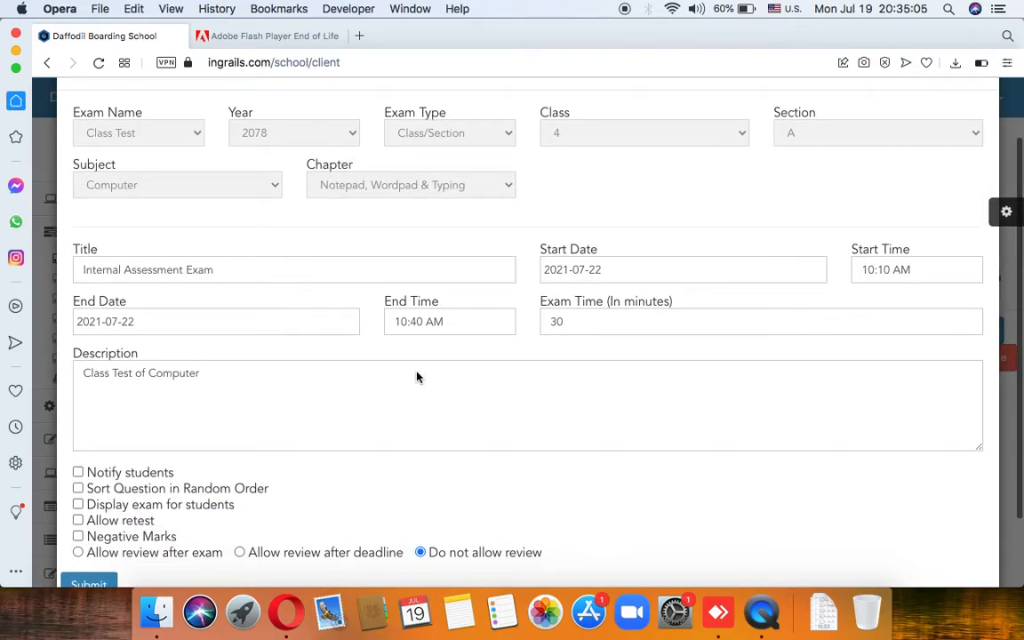
left_click(620, 272)
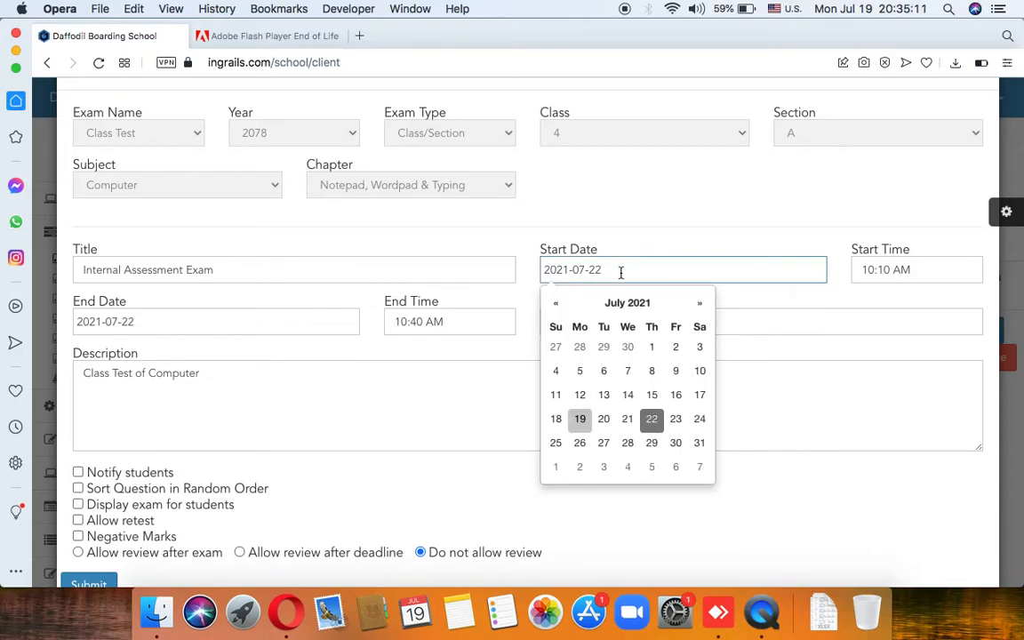
left_click(580, 418)
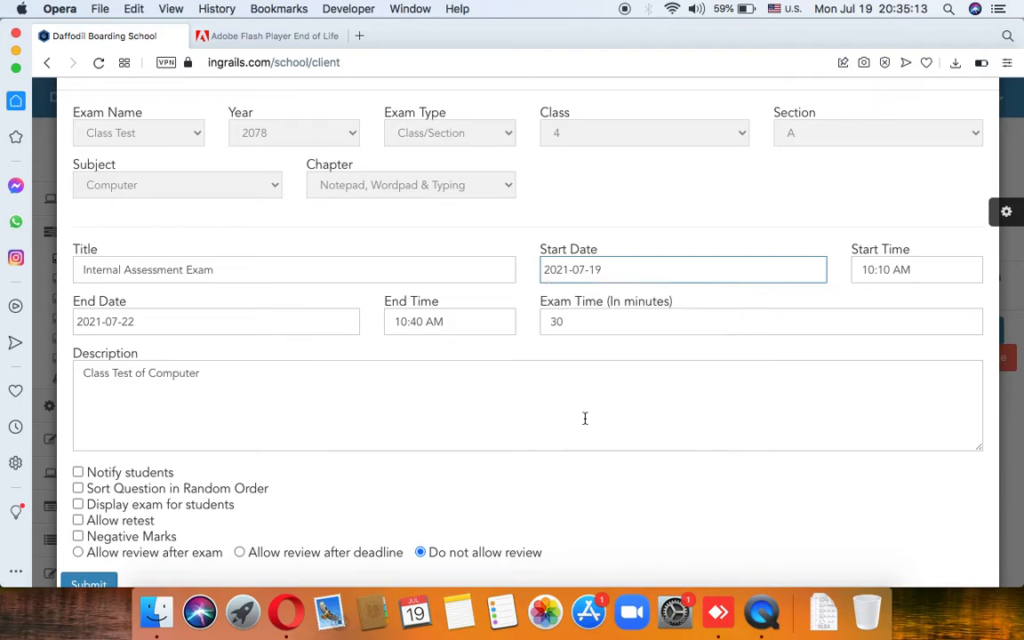
left_click(907, 266)
key("BackSpace")
key("BackSpace")
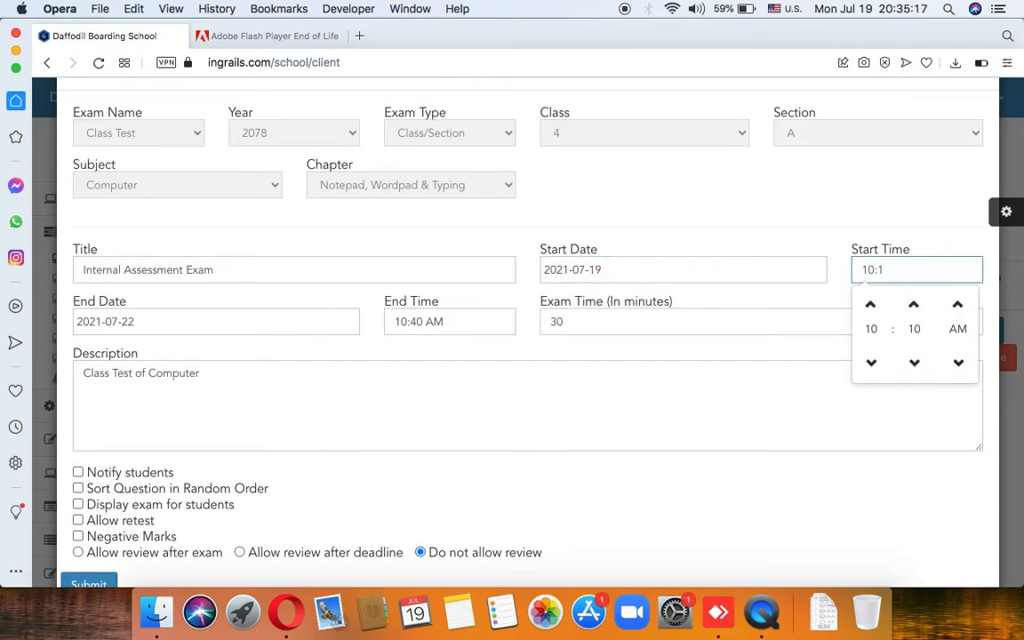
key("BackSpace")
key("BackSpace")
key("BackSpace")
key("BackSpace")
Step: Set the end date to 2021-07-19 and clear the end time
left_click(265, 322)
key("BackSpace")
key("BackSpace")
key("BackSpace")
key("BackSpace")
key("BackSpace")
key("BackSpace")
key("BackSpace")
key("BackSpace")
key("BackSpace")
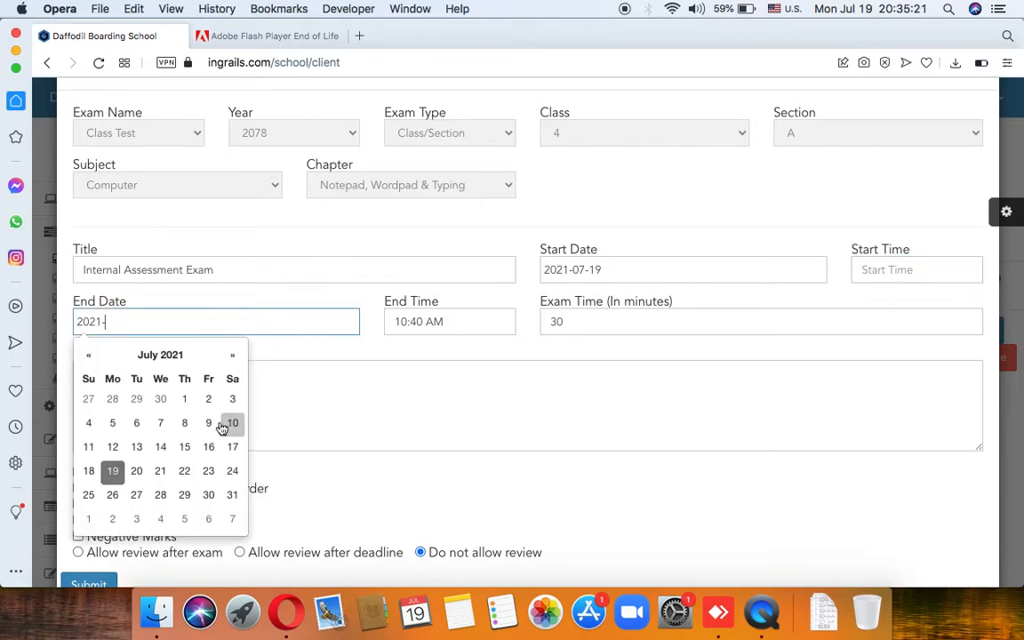
left_click(226, 323)
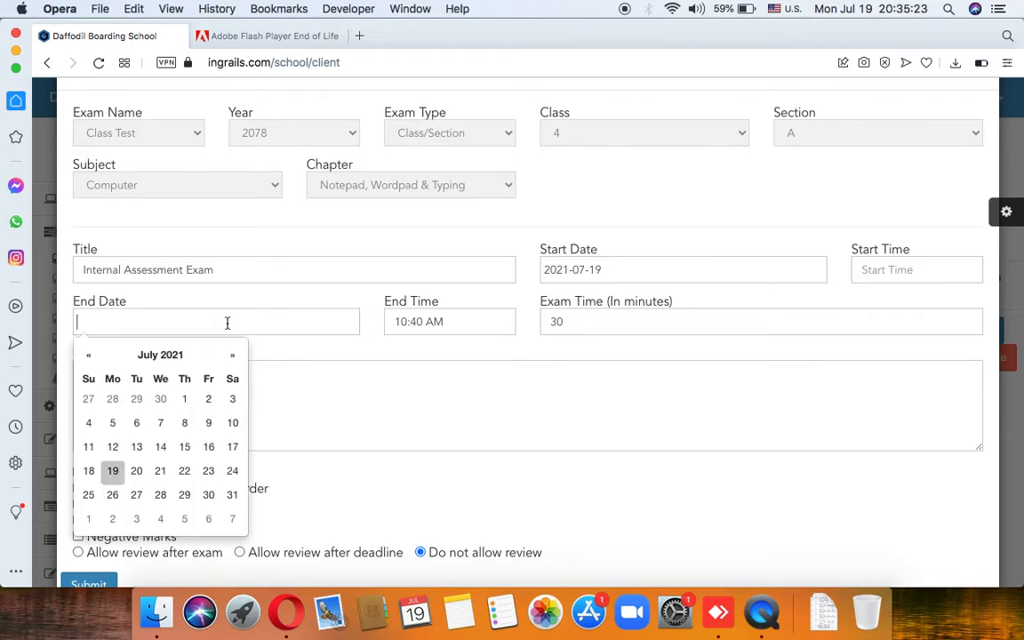
left_click(112, 473)
left_click(460, 327)
key("BackSpace")
key("BackSpace")
key("BackSpace")
key("BackSpace")
key("BackSpace")
key("BackSpace")
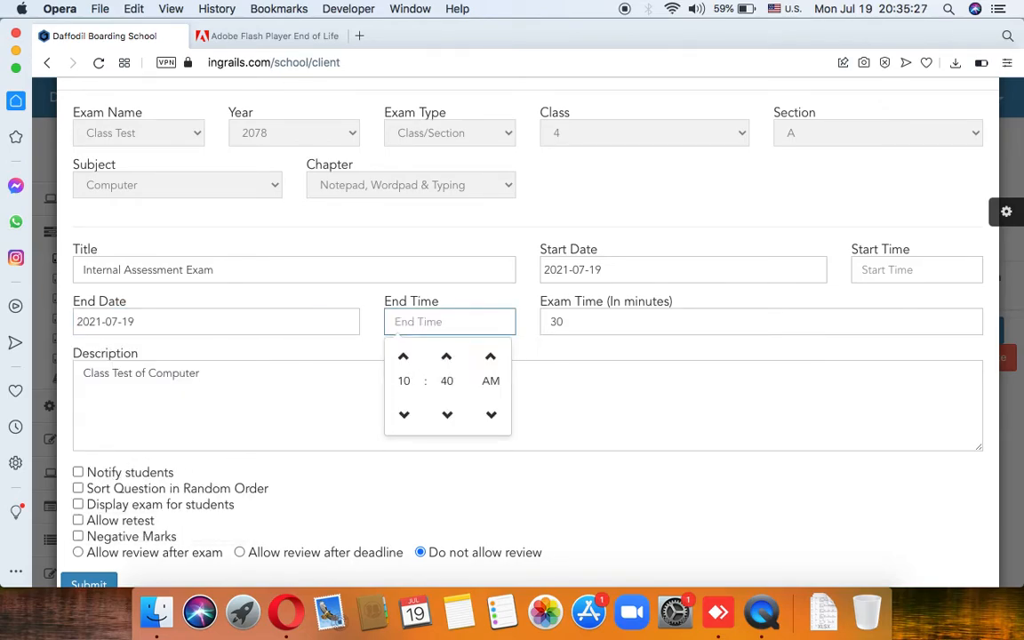
Step: Review the duration, description and the random question order option
left_click(574, 319)
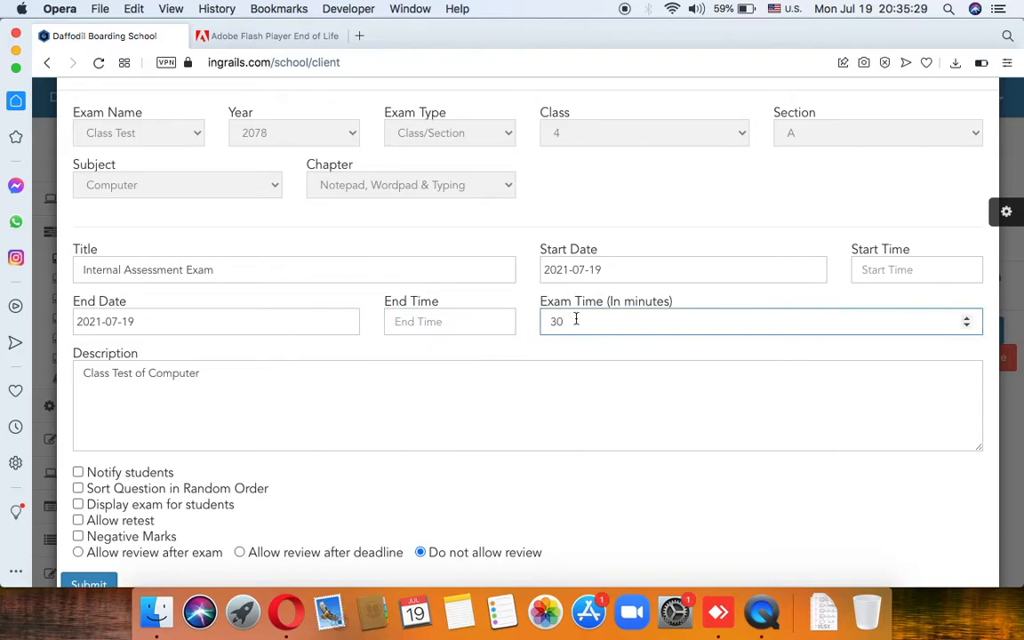
left_click(247, 405)
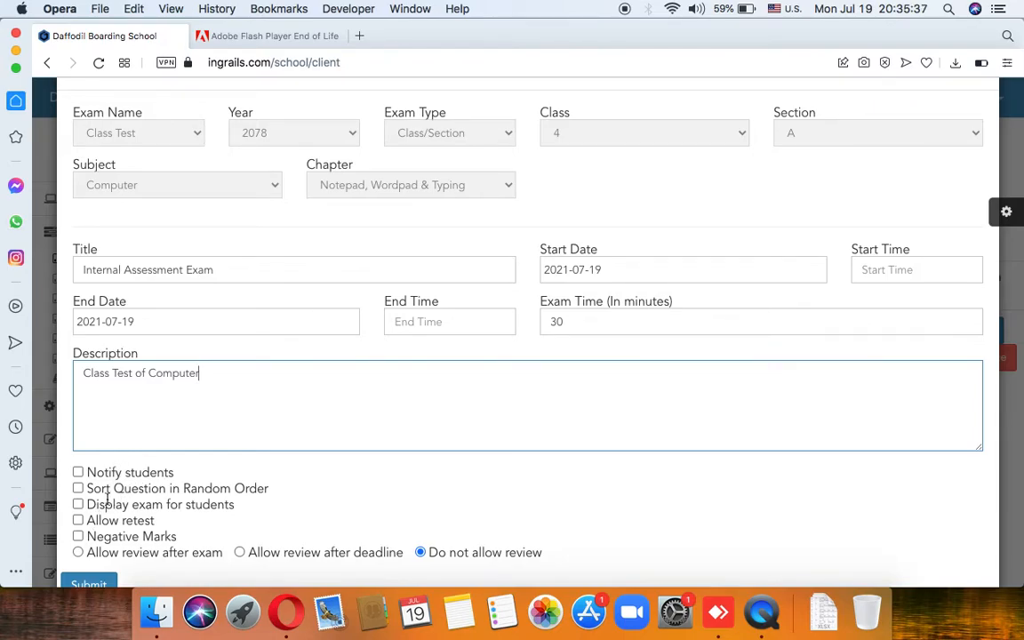
left_click_drag(241, 488, 186, 490)
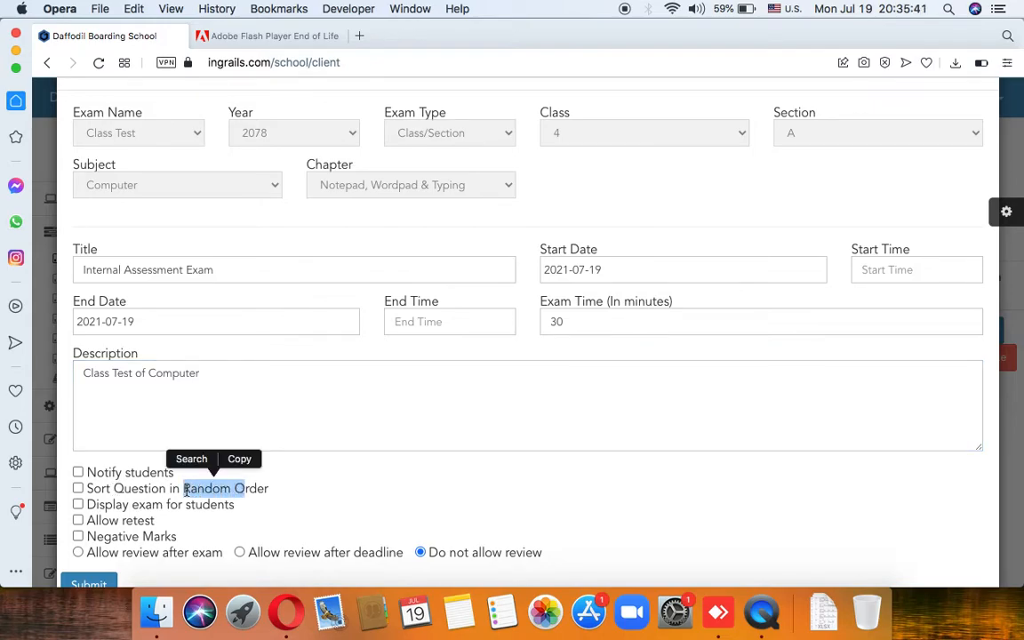
double_click(186, 490)
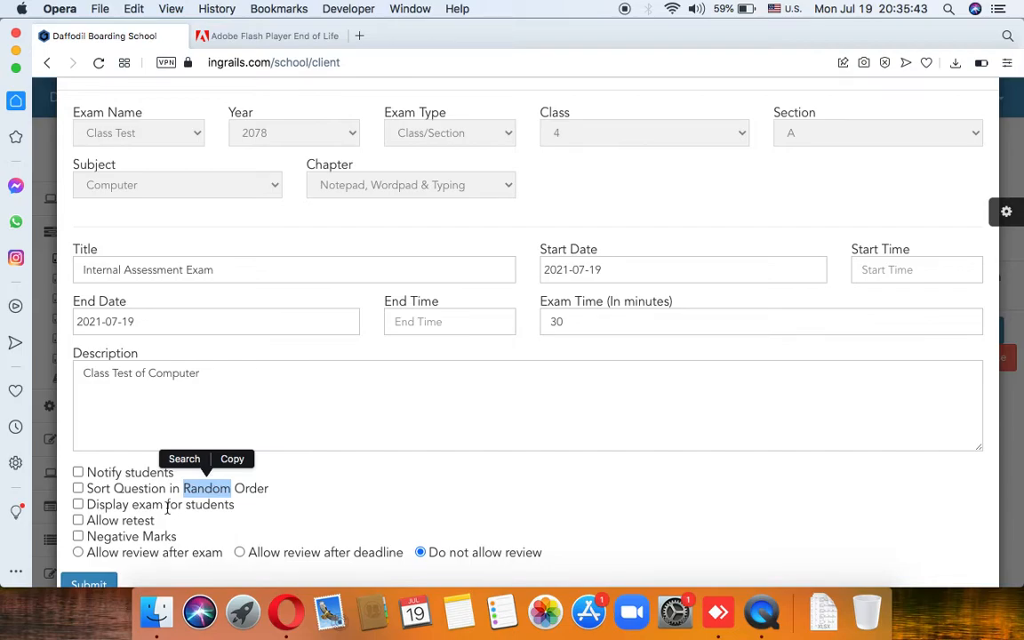
left_click(167, 506)
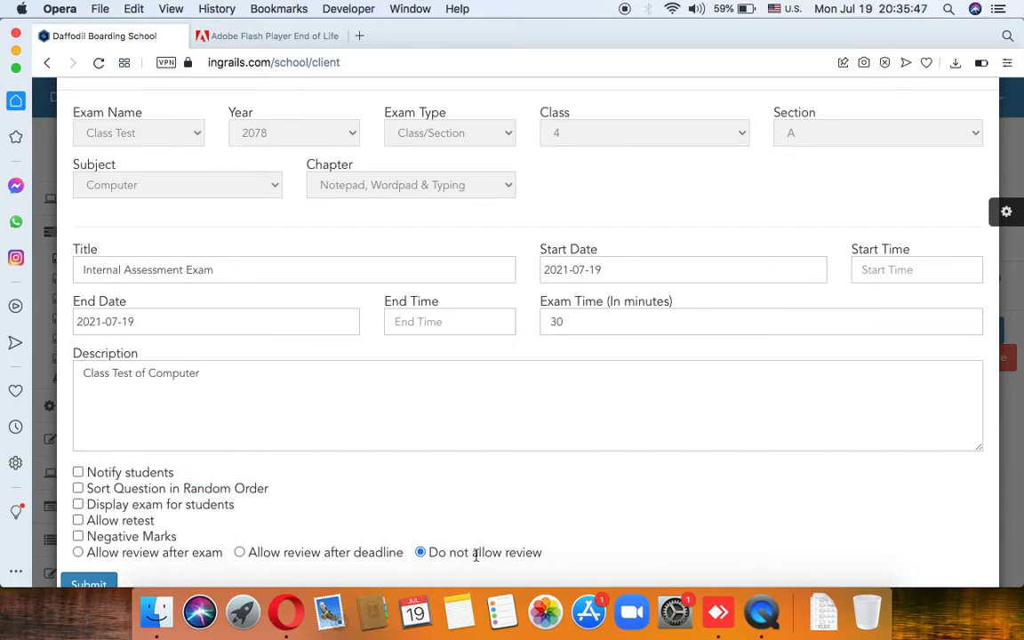
scroll(325, 471, "up", 2)
scroll(322, 464, "down", 4)
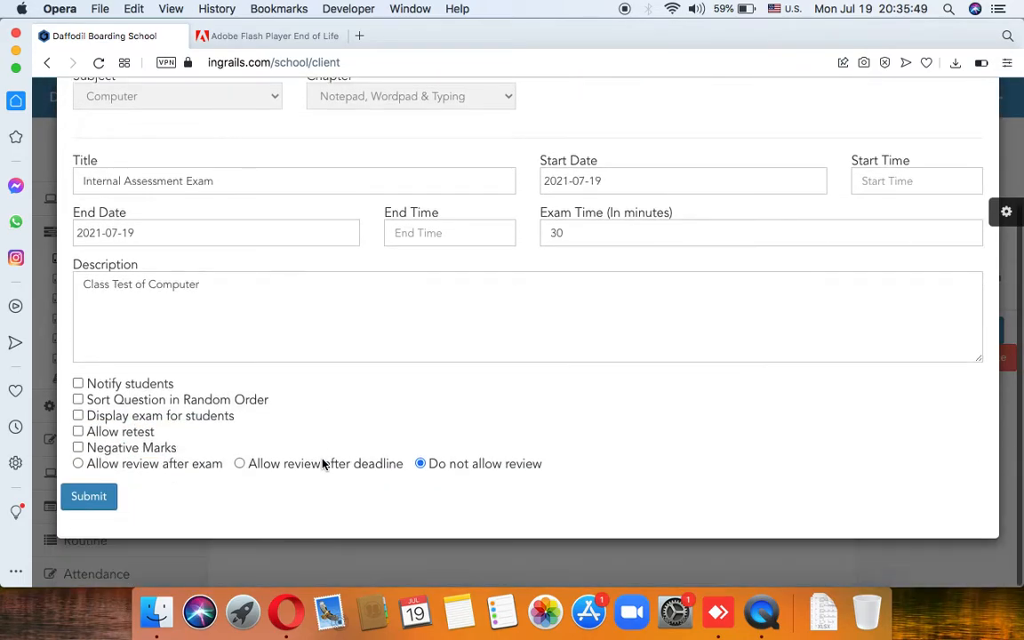
Step: Submit the edited exam, then tick 'Sort Question in Random Order'
left_click(99, 499)
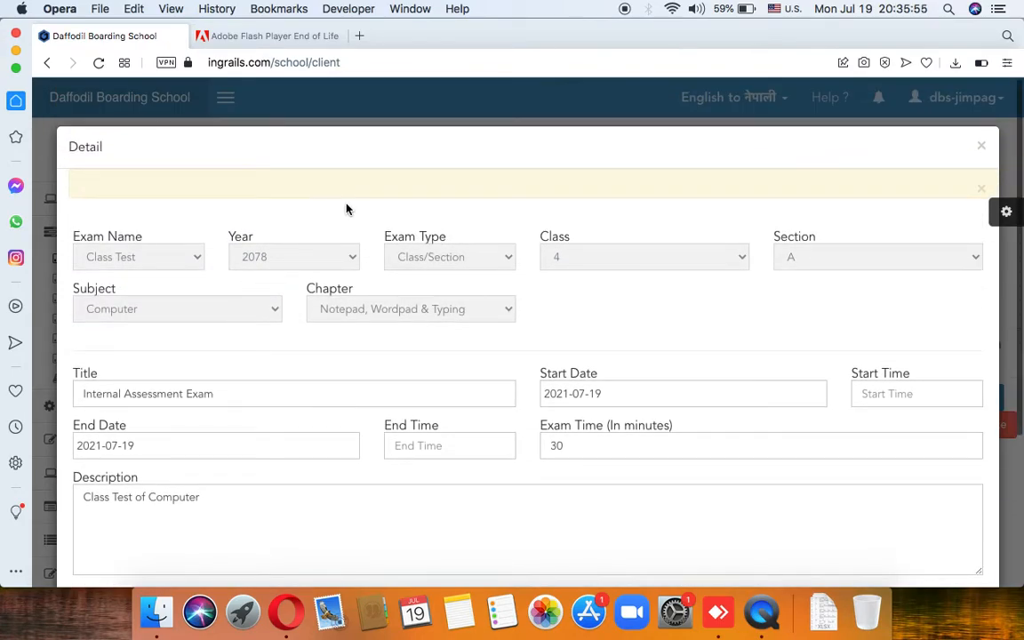
scroll(350, 207, "down", 5)
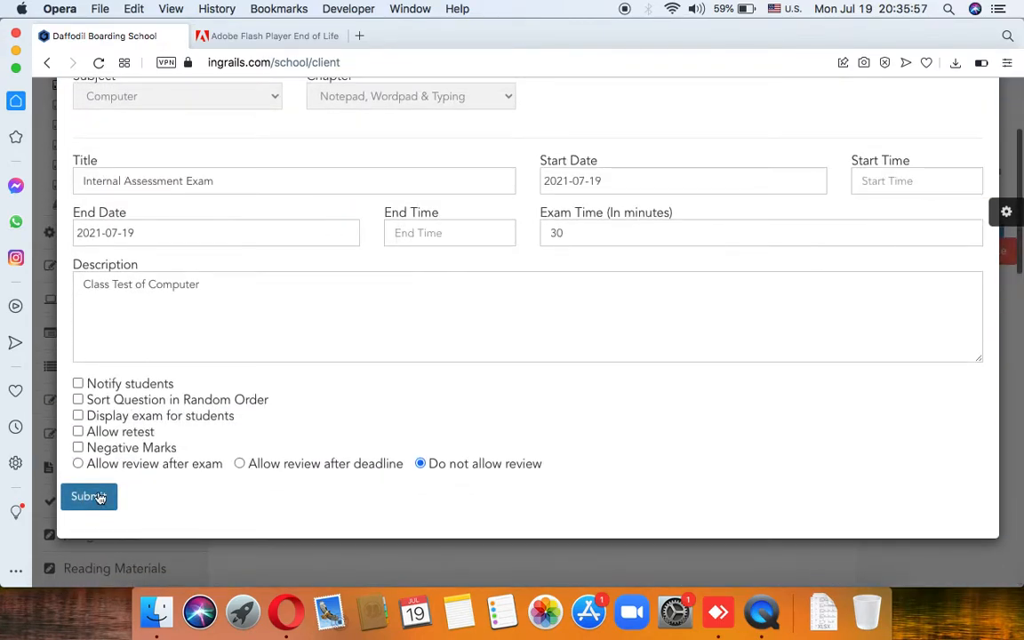
left_click(99, 500)
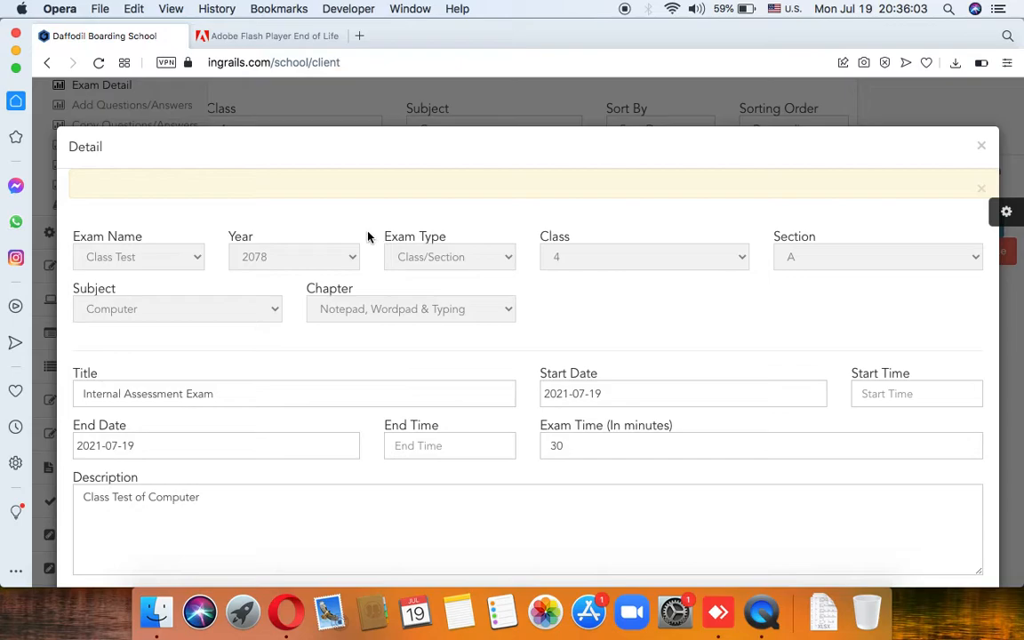
scroll(332, 334, "down", 5)
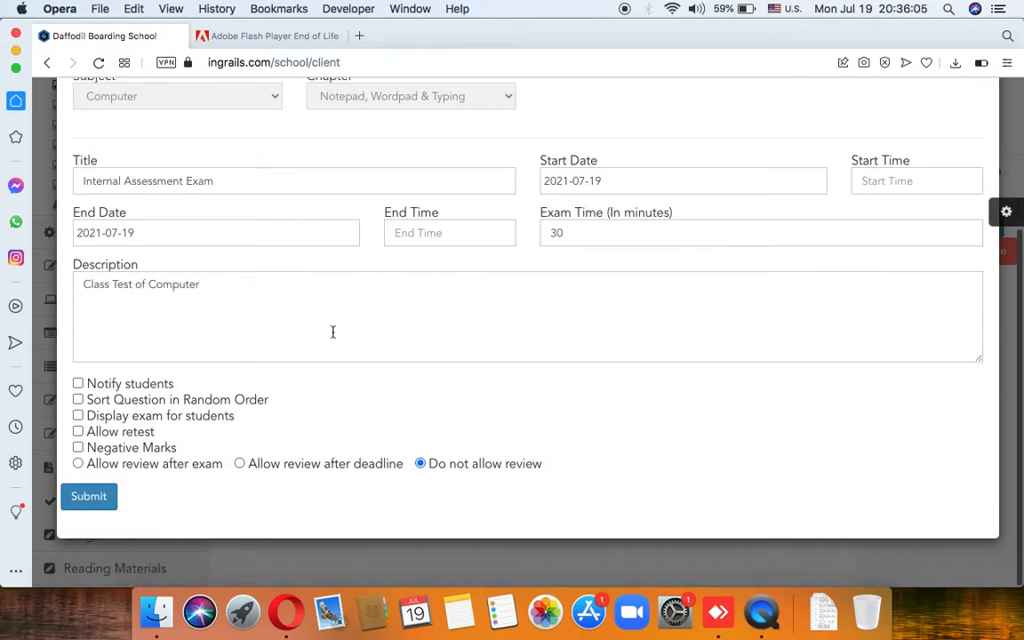
scroll(332, 331, "up", 3)
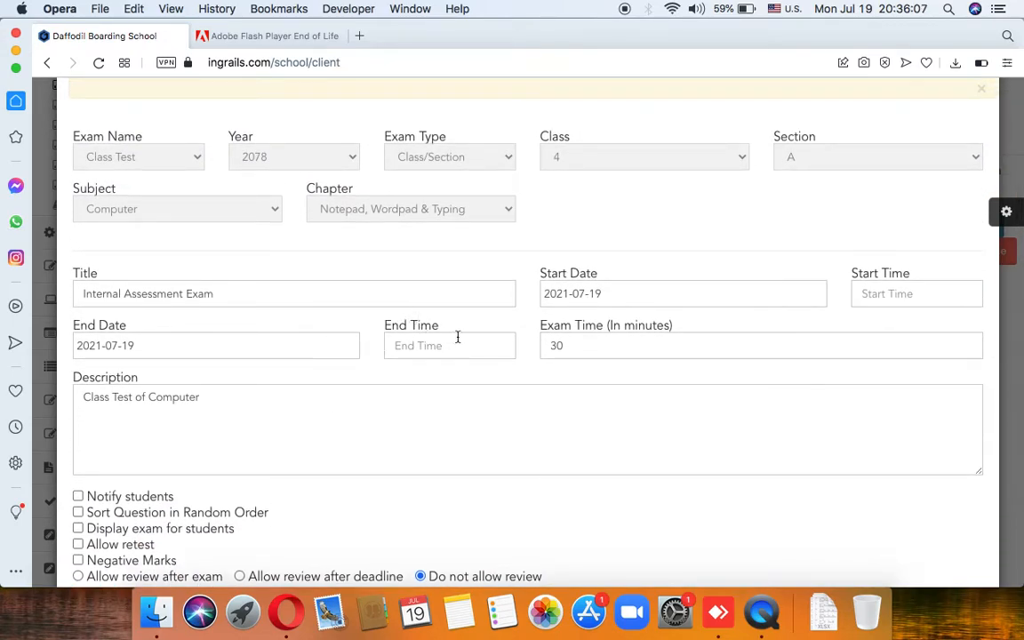
scroll(552, 330, "down", 2)
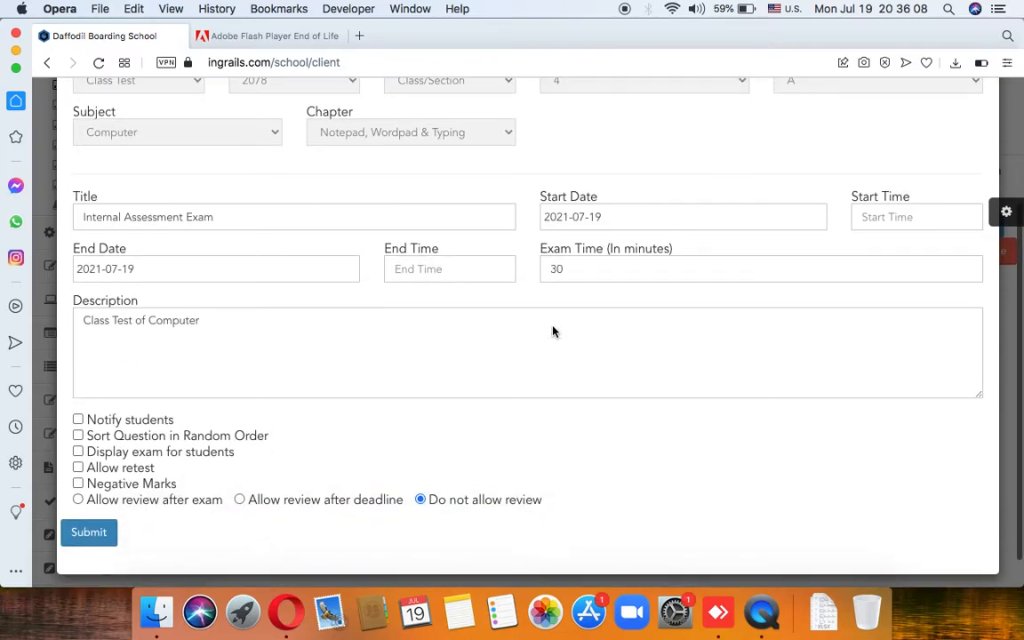
left_click(78, 436)
Step: Set the exam start time to 08:10 PM
left_click(89, 533)
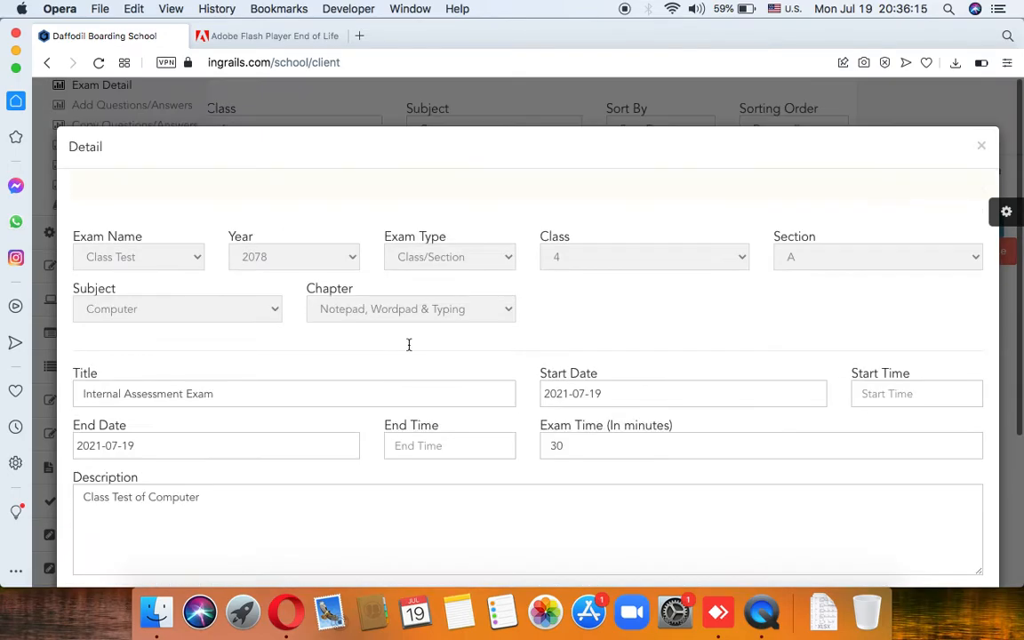
left_click(900, 391)
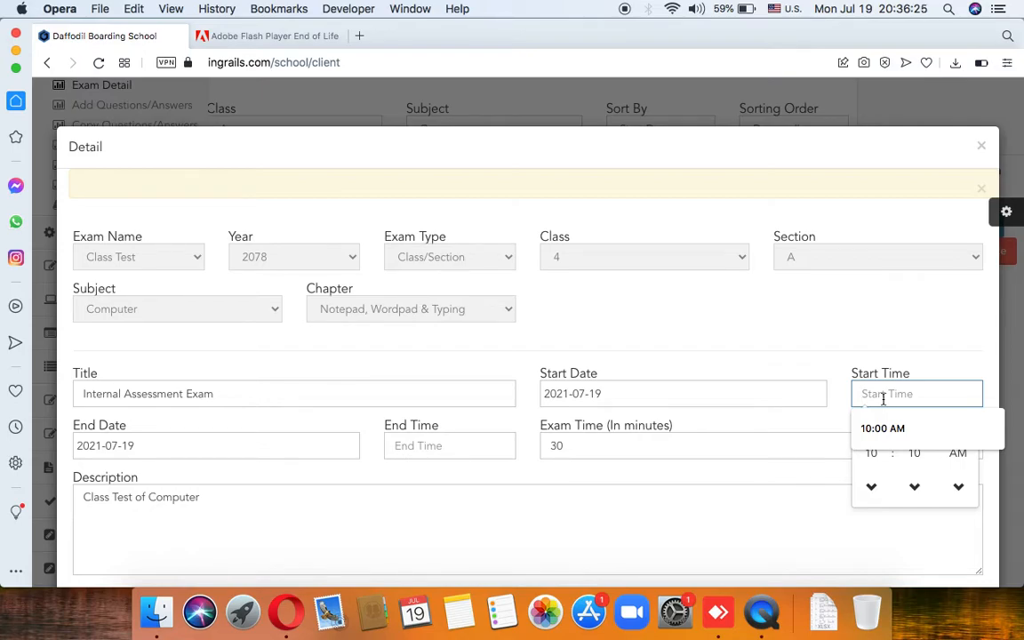
left_click(872, 486)
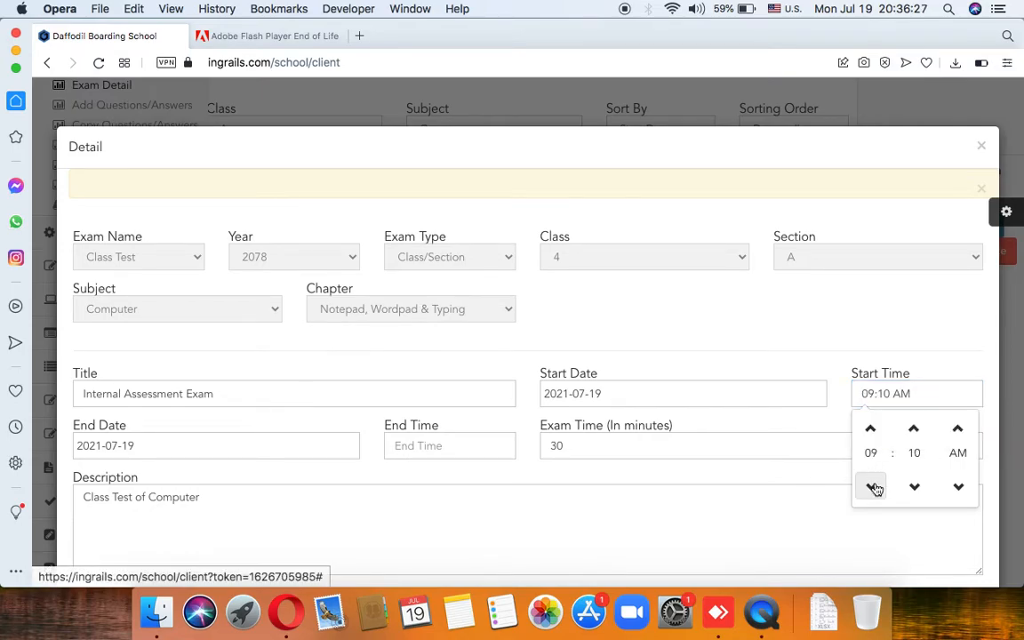
left_click(957, 486)
left_click(494, 529)
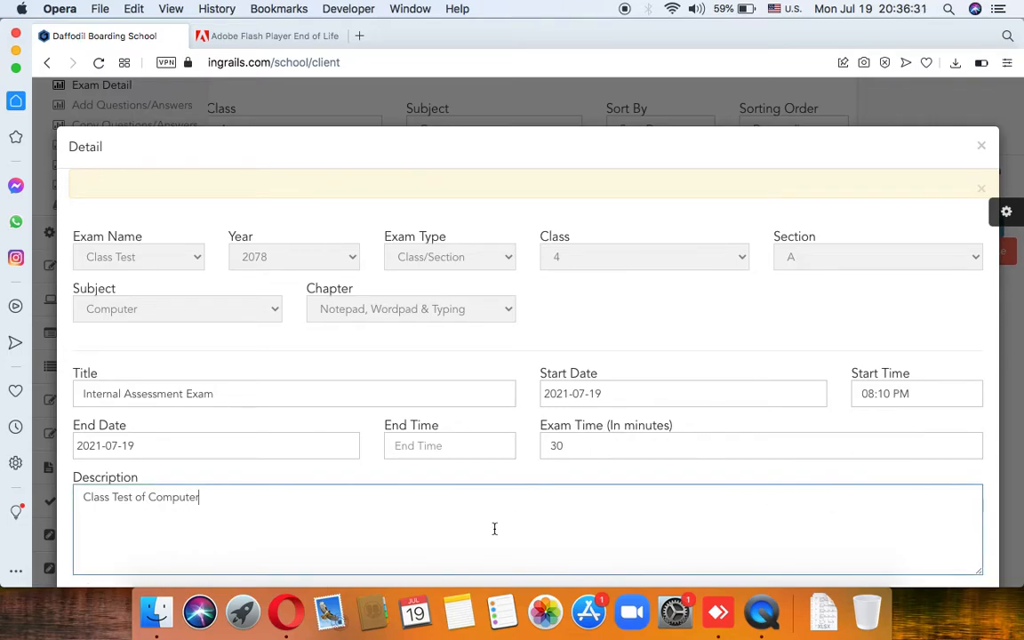
scroll(367, 528, "down", 5)
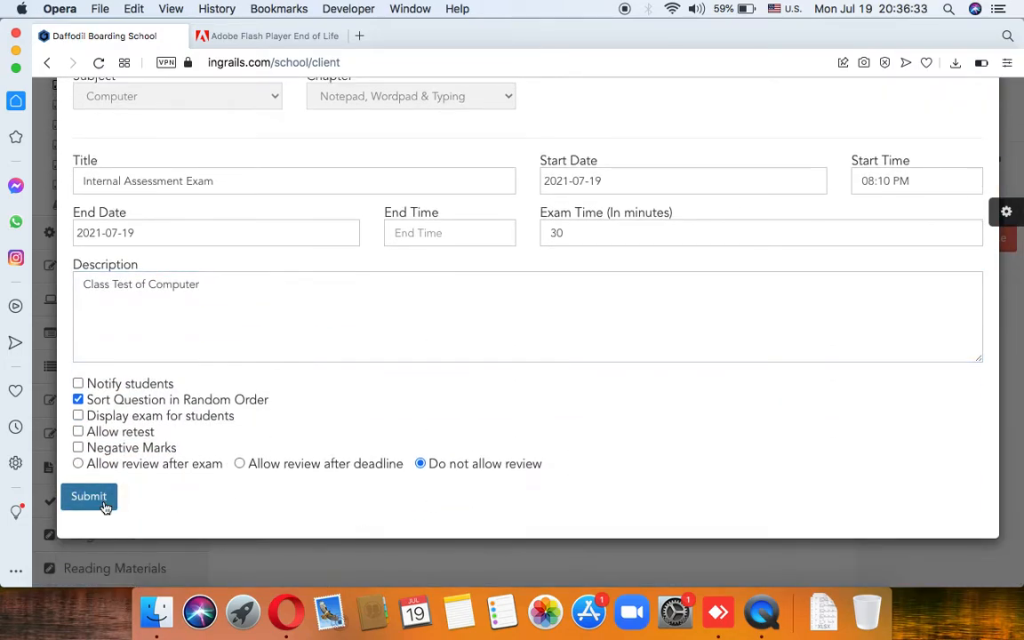
scroll(310, 320, "up", 5)
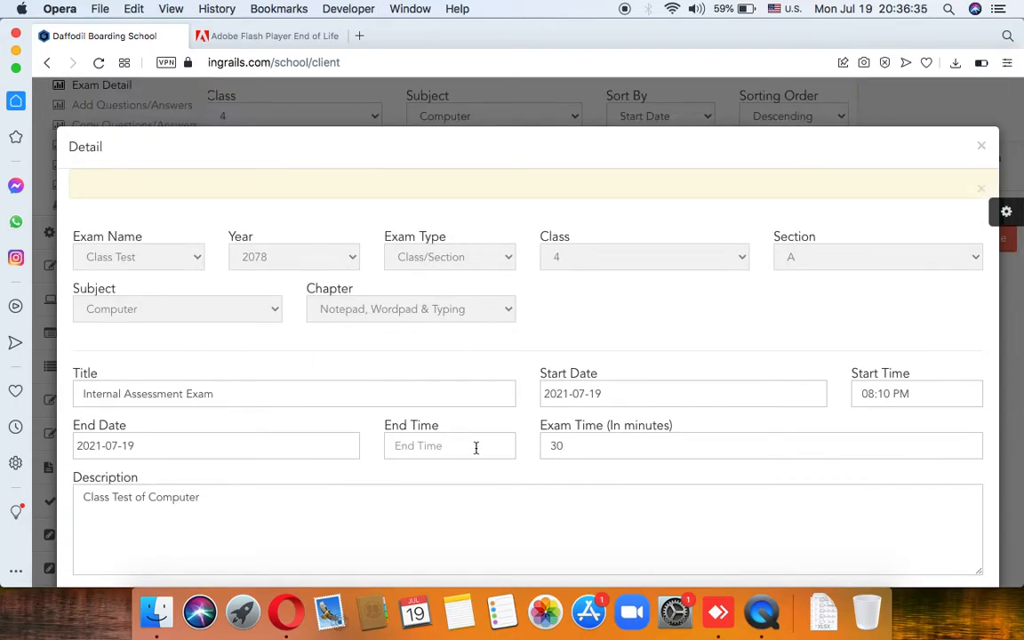
Step: Set the exam end time to 10:40 PM
left_click(444, 441)
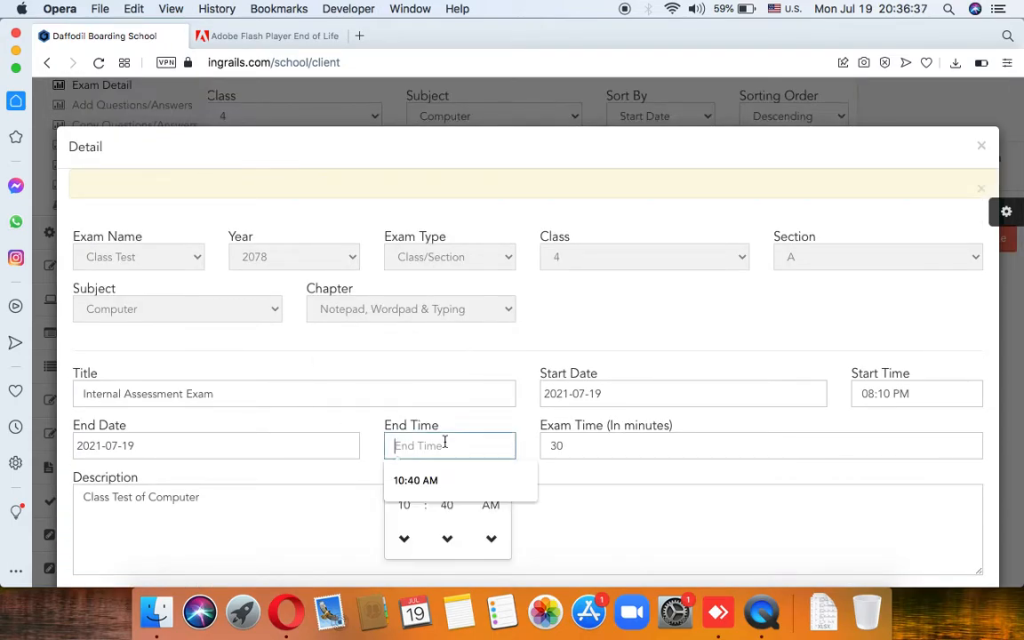
left_click(494, 539)
left_click(420, 516)
scroll(285, 494, "down", 5)
Step: Submit the Internal Assessment Exam details and go to E-Classroom Add Questions/Answers
left_click(108, 496)
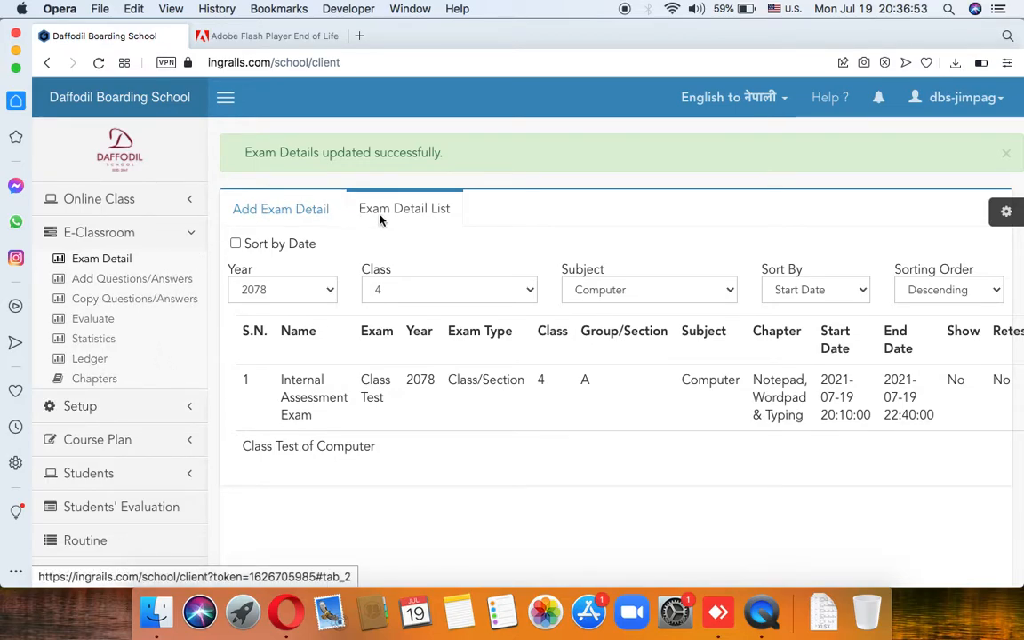
left_click(164, 283)
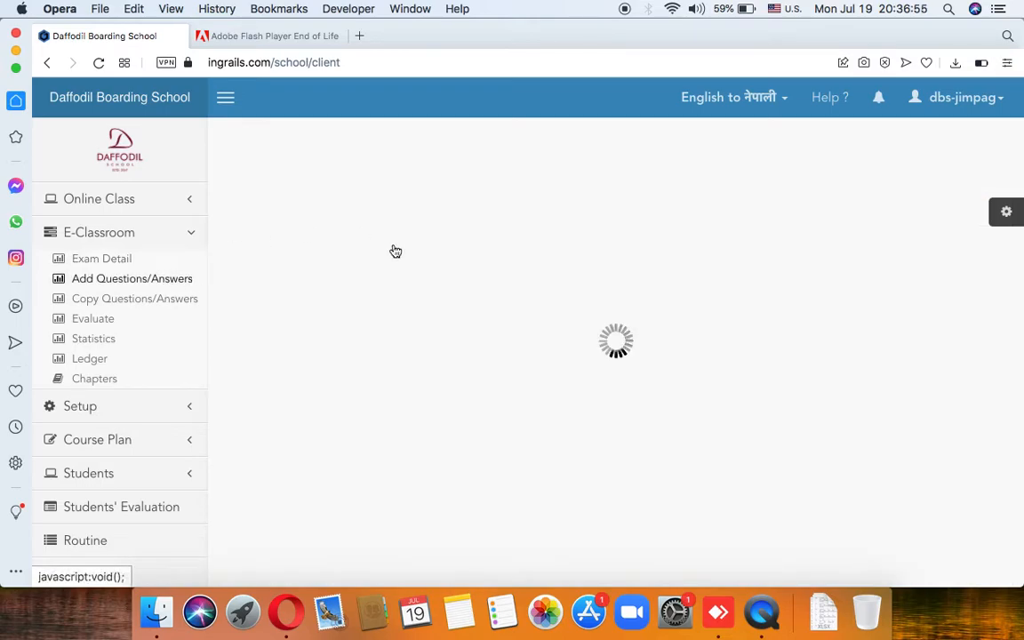
Step: Open the Question List and filter it to Class Test, year 2078, class 4
scroll(435, 326, "down", 3)
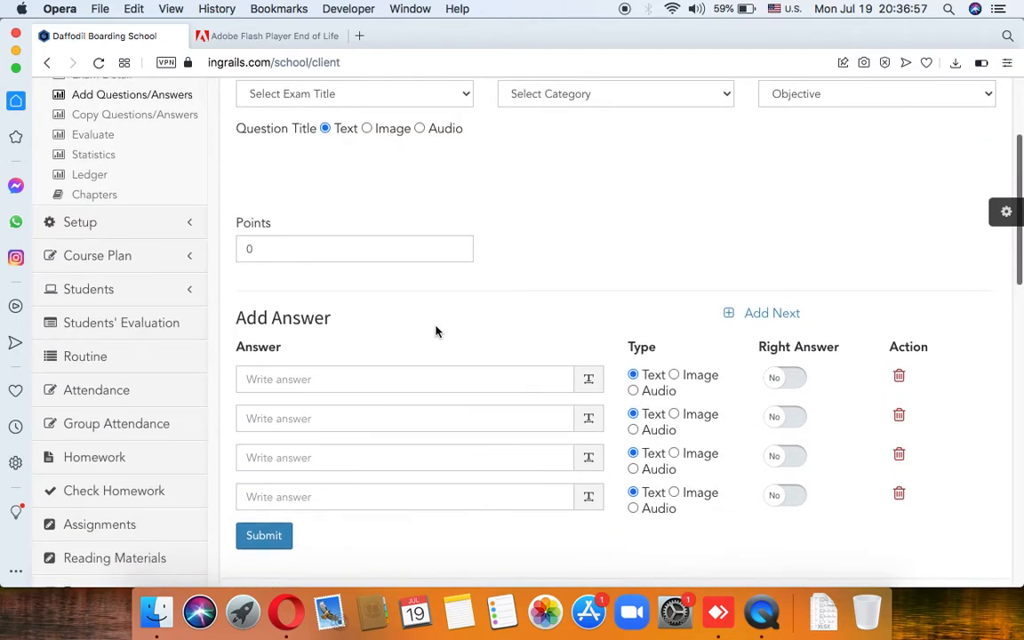
scroll(435, 327, "up", 3)
left_click(351, 155)
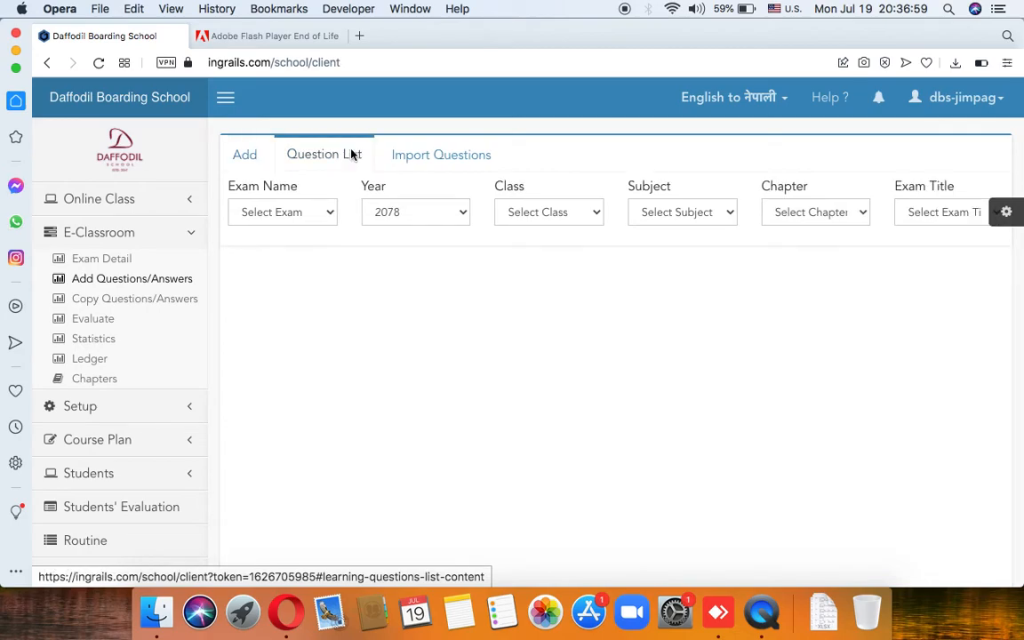
left_click(312, 213)
left_click(309, 228)
left_click(408, 218)
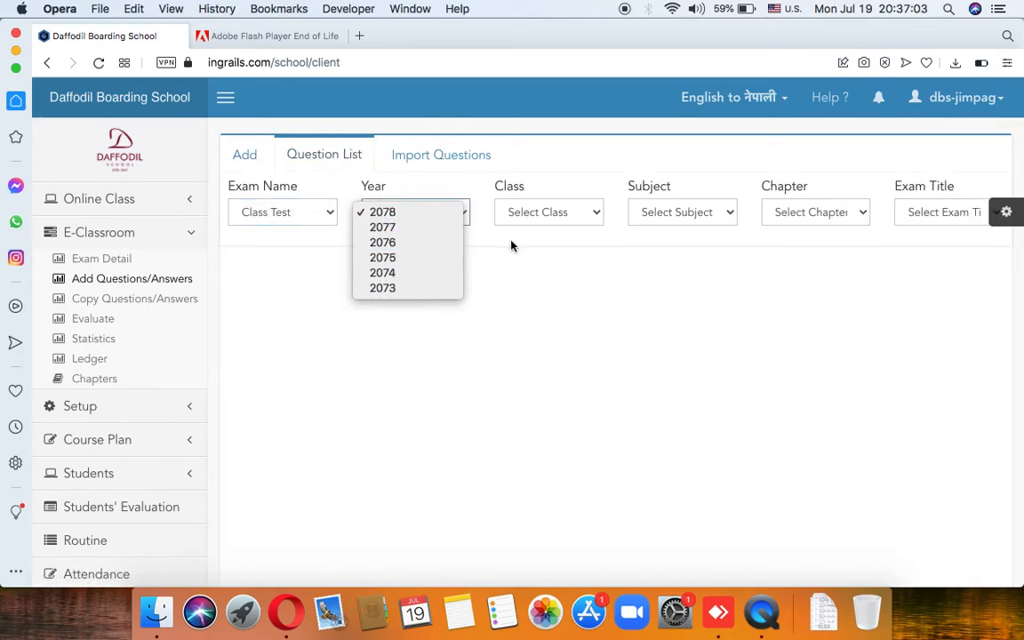
left_click(555, 214)
left_click(557, 217)
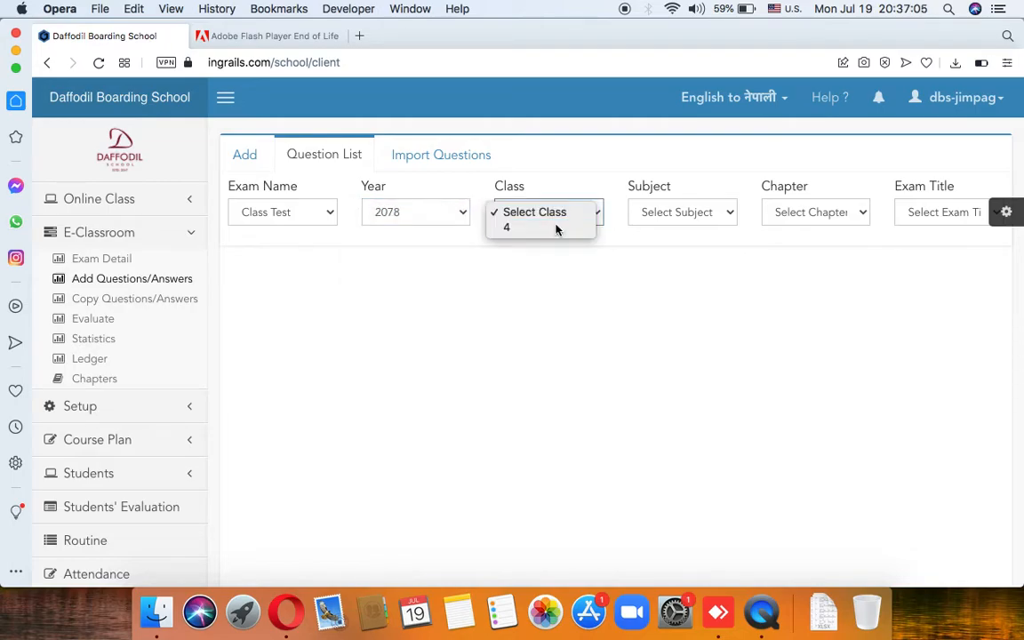
left_click(556, 228)
Step: Narrow the list to Computer, the Notepad, Wordpad & Typing chapter and Internal Assessment Exam
left_click(683, 212)
left_click(666, 241)
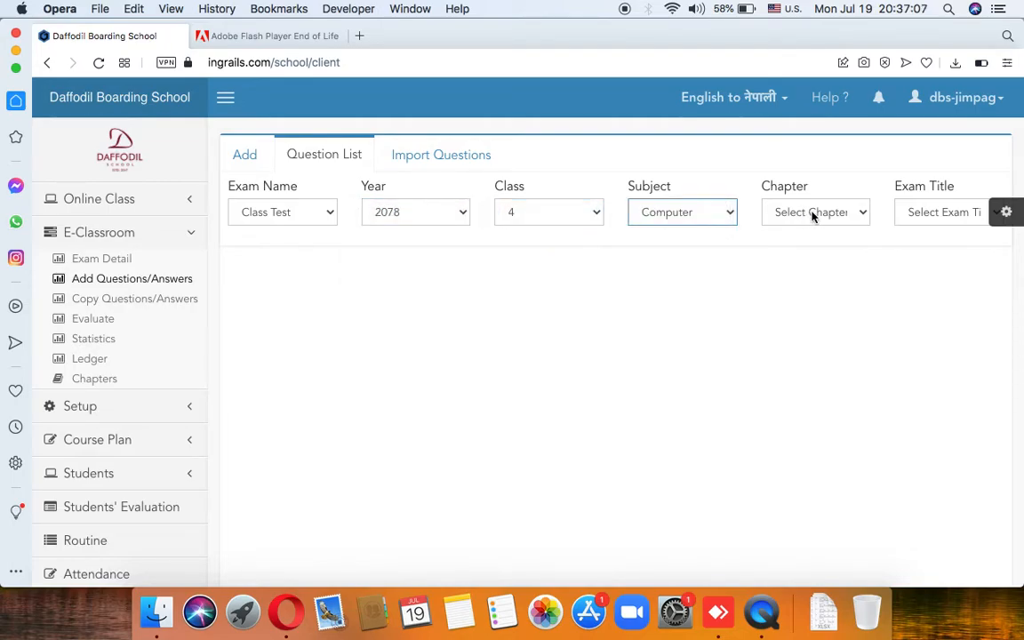
left_click(813, 214)
left_click(824, 228)
left_click(937, 211)
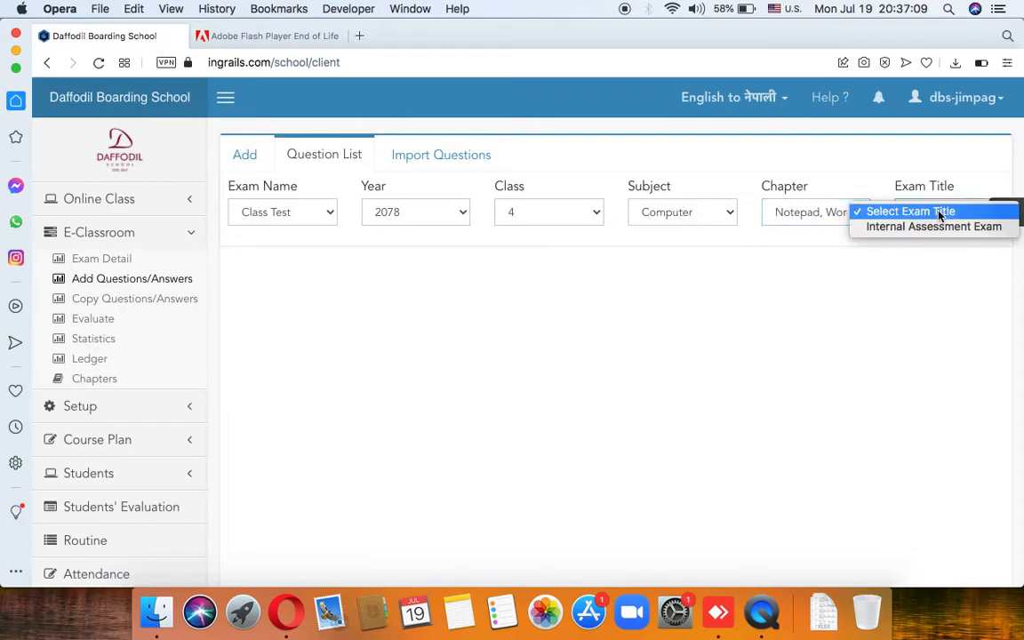
left_click(935, 228)
scroll(493, 356, "down", 10)
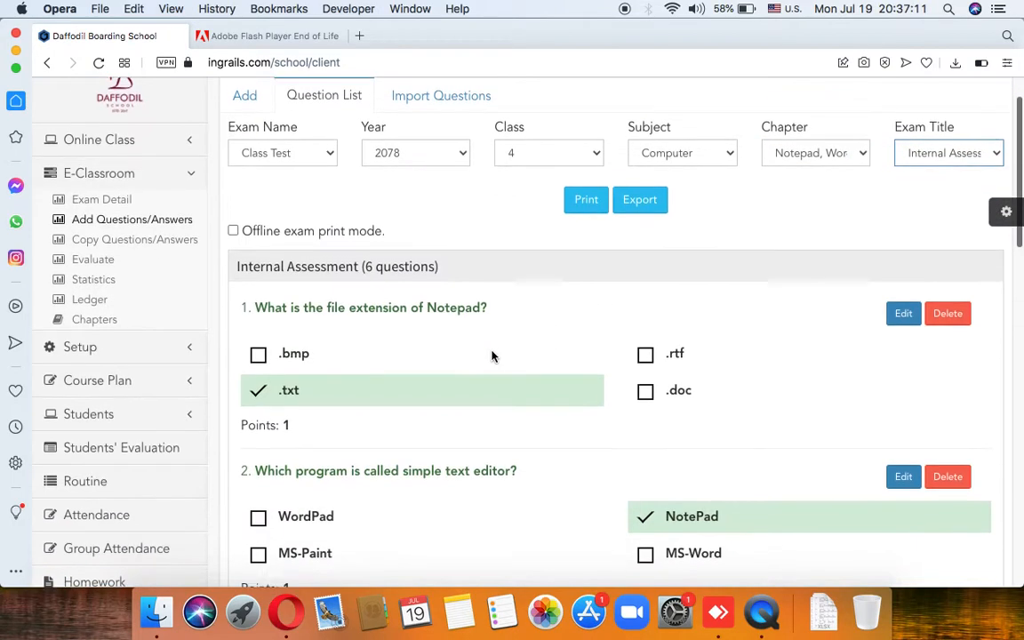
scroll(493, 356, "down", 3)
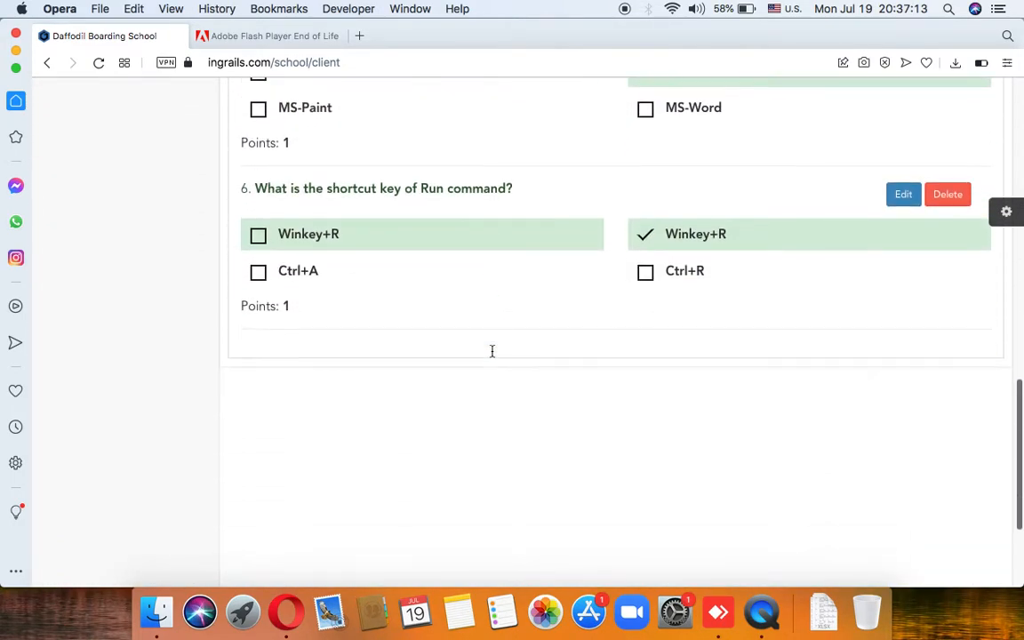
scroll(491, 351, "up", 10)
scroll(491, 355, "up", 3)
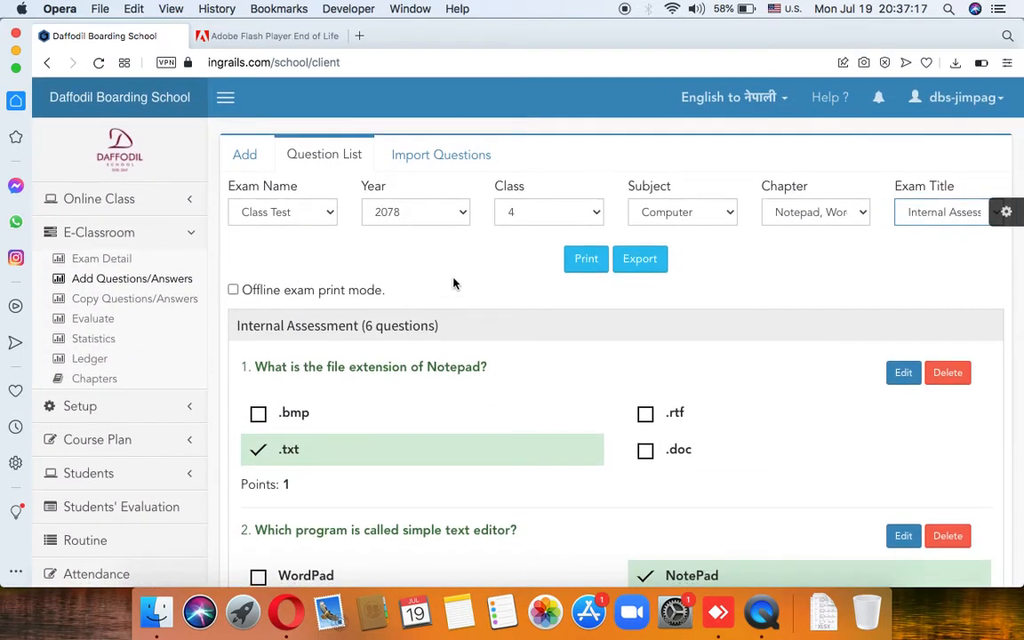
Step: On the Add tab, choose Class Test, 2078, class 4, Computer and the Notepad, Wordpad & Typing chapter
left_click(256, 161)
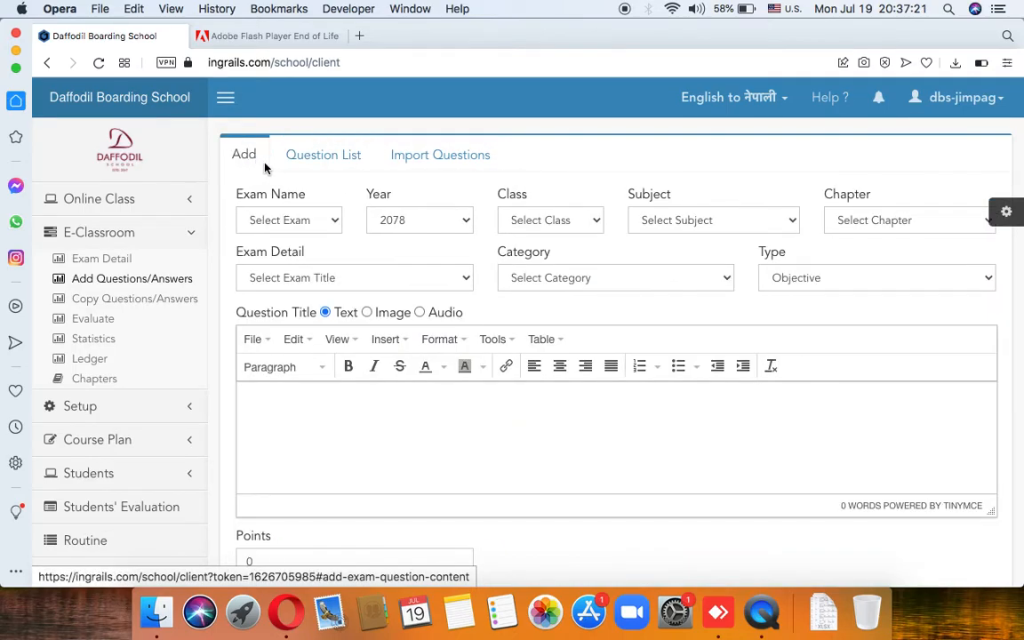
left_click(318, 220)
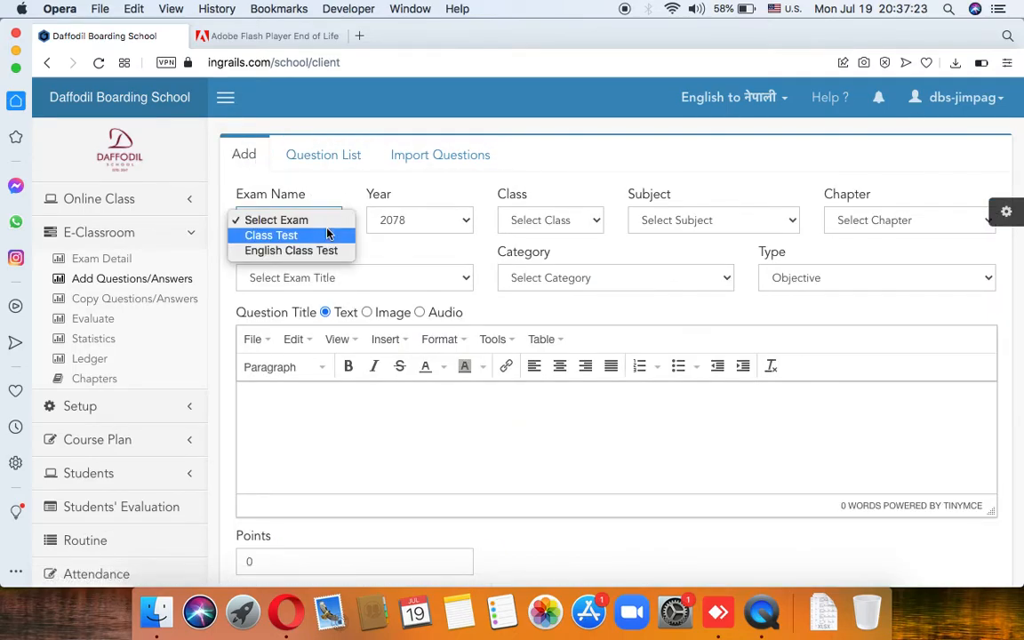
left_click(324, 238)
left_click(388, 220)
left_click(388, 219)
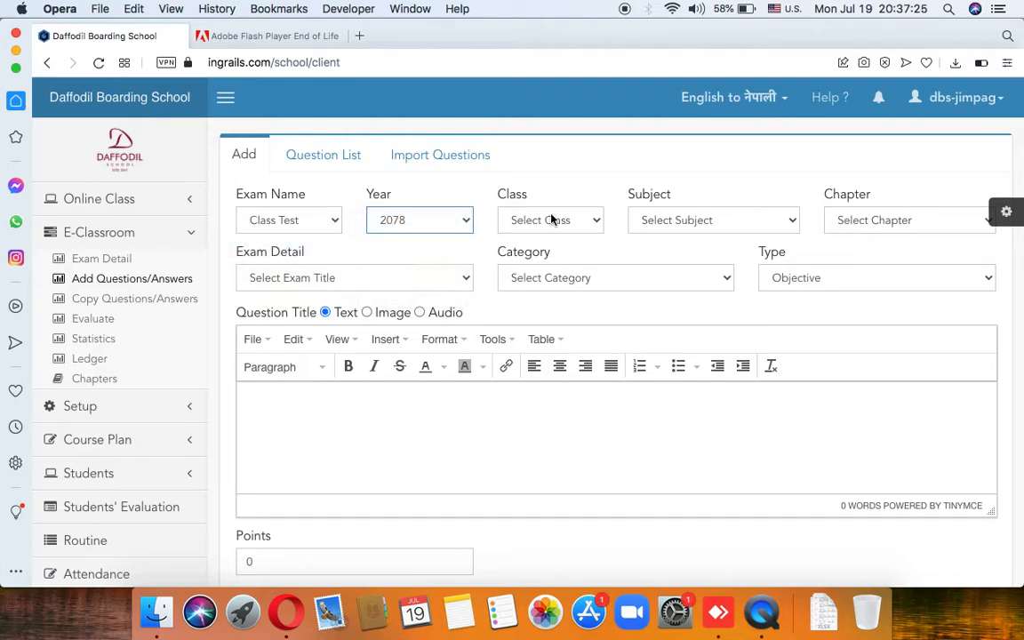
left_click(557, 220)
left_click(569, 236)
left_click(681, 220)
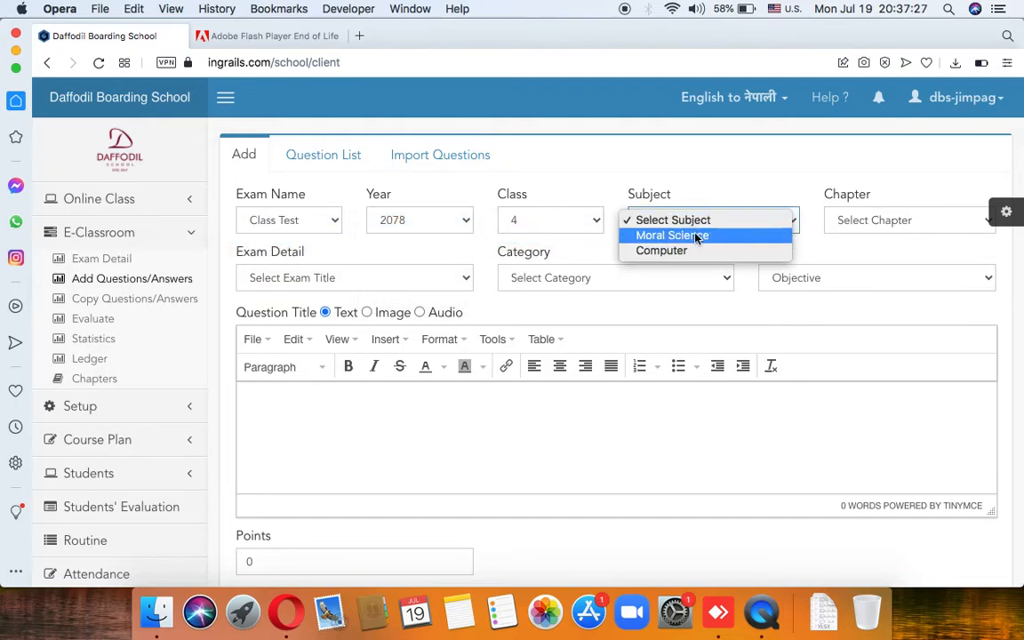
left_click(704, 251)
left_click(829, 227)
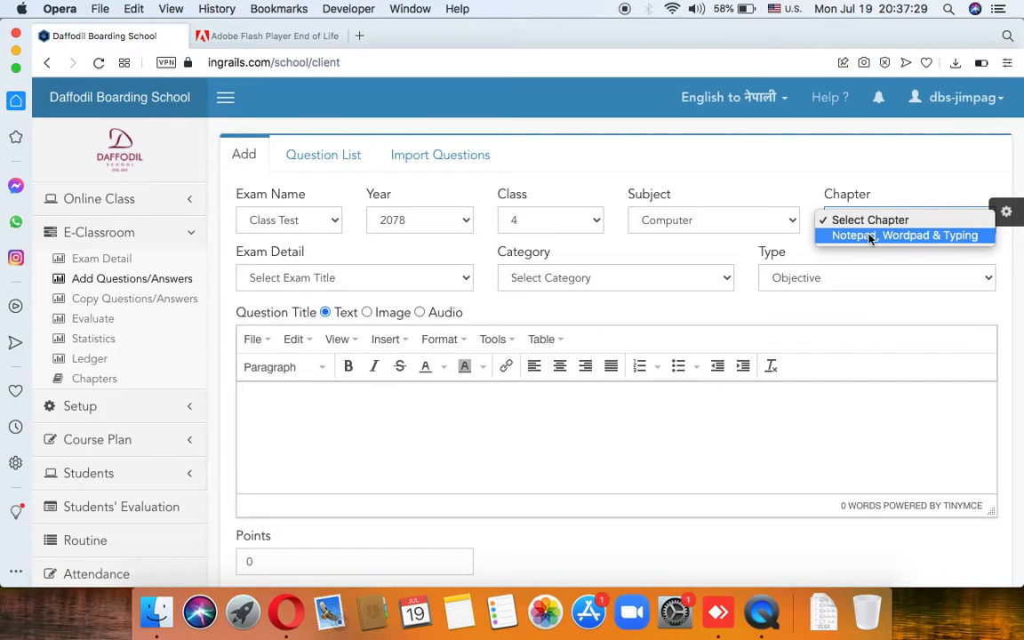
left_click(852, 238)
Step: Set exam detail to Internal Assessment Exam, category Internal Assessment, question type Objective
left_click(434, 279)
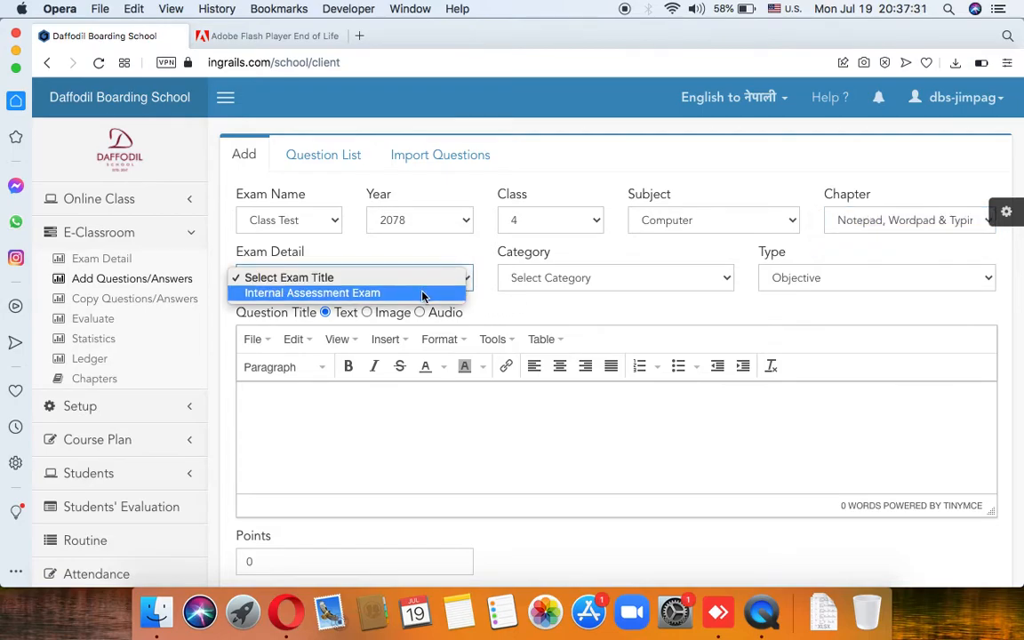
left_click(423, 294)
left_click(516, 280)
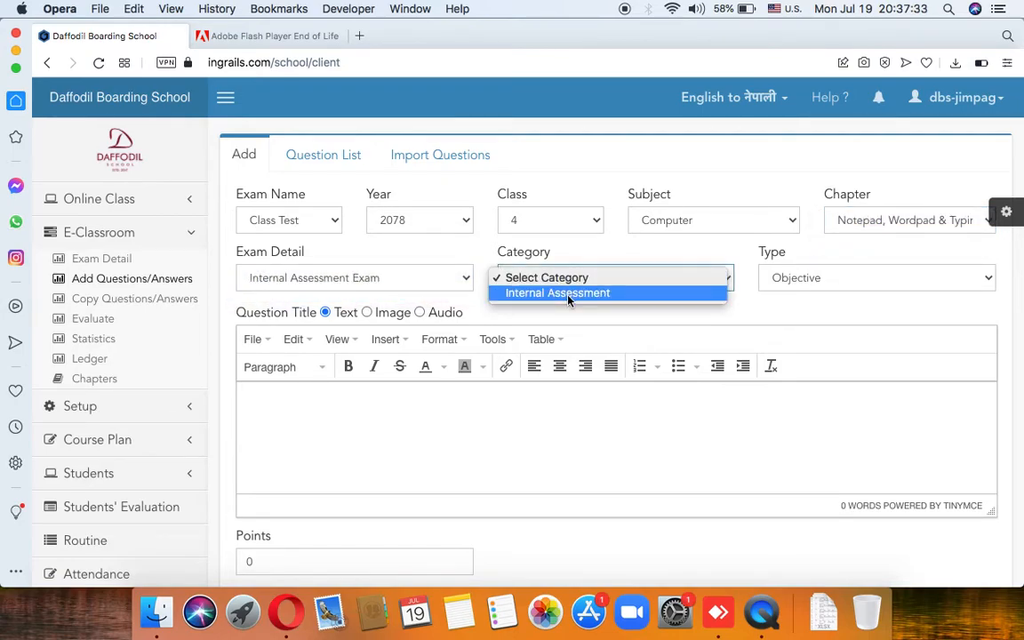
left_click(558, 292)
left_click(811, 283)
left_click(788, 277)
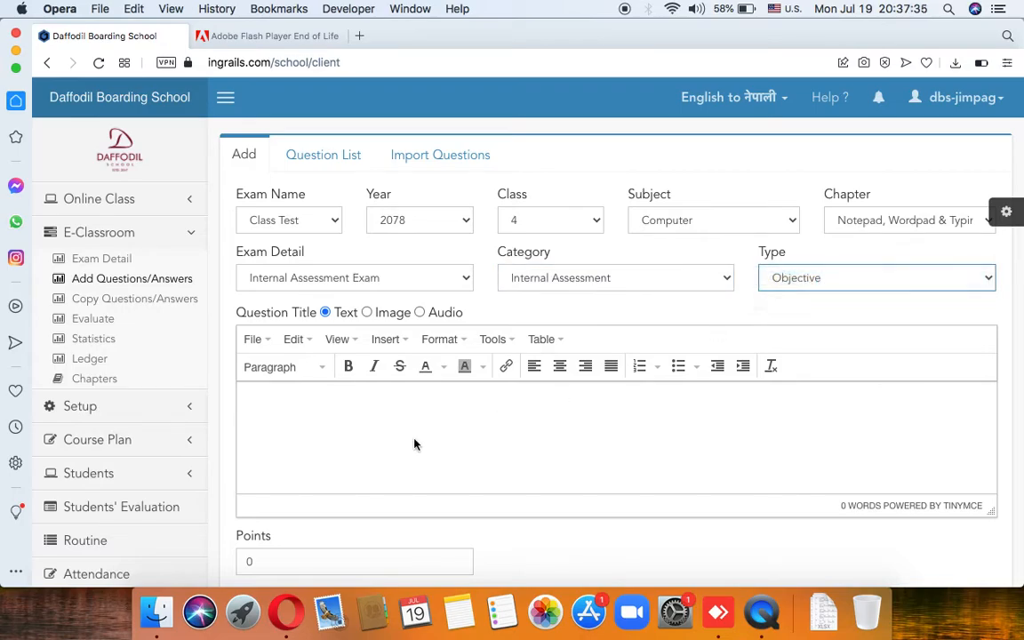
left_click(412, 443)
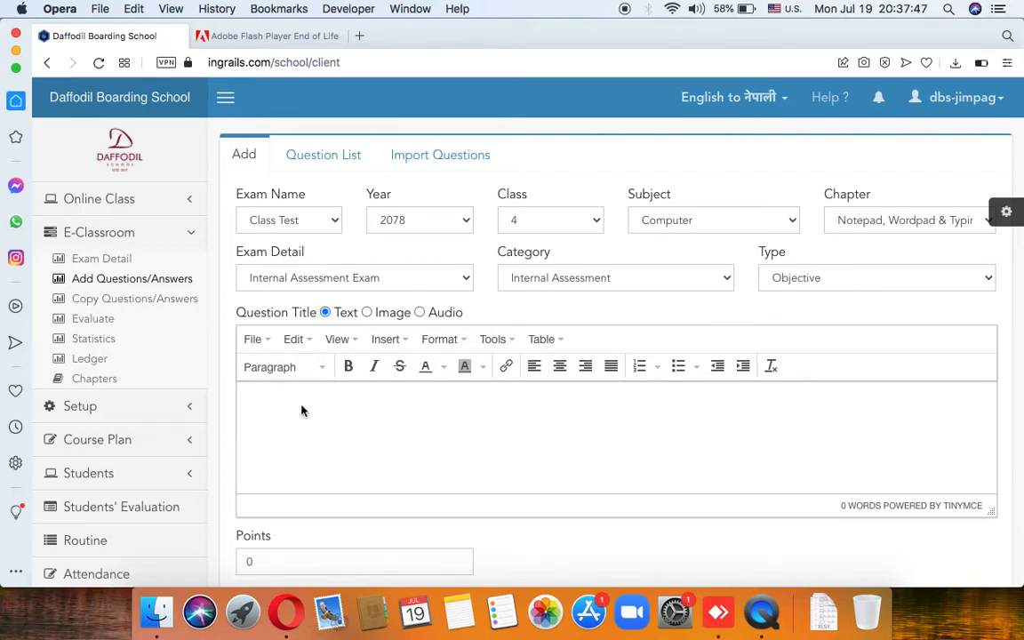
scroll(329, 389, "down", 2)
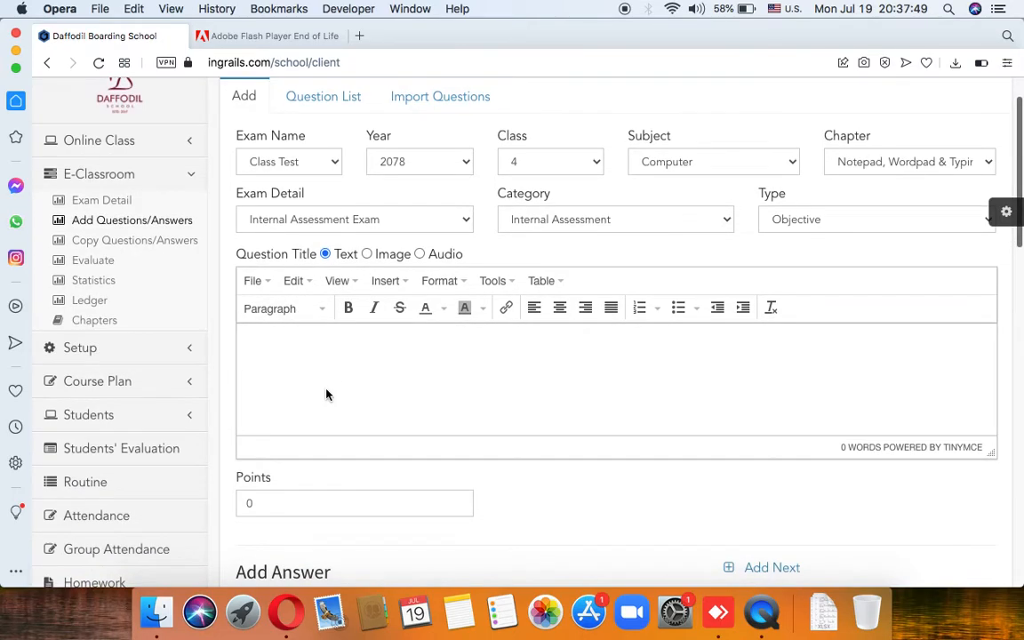
Step: Switch the question title to Image, then cancel the file picker without choosing a file
left_click(367, 254)
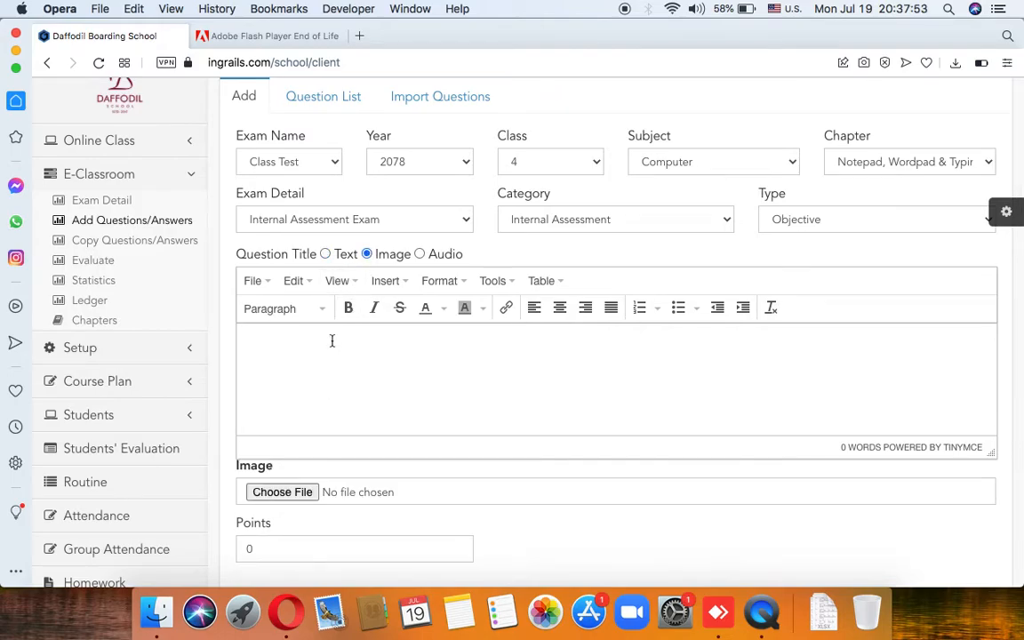
left_click(305, 491)
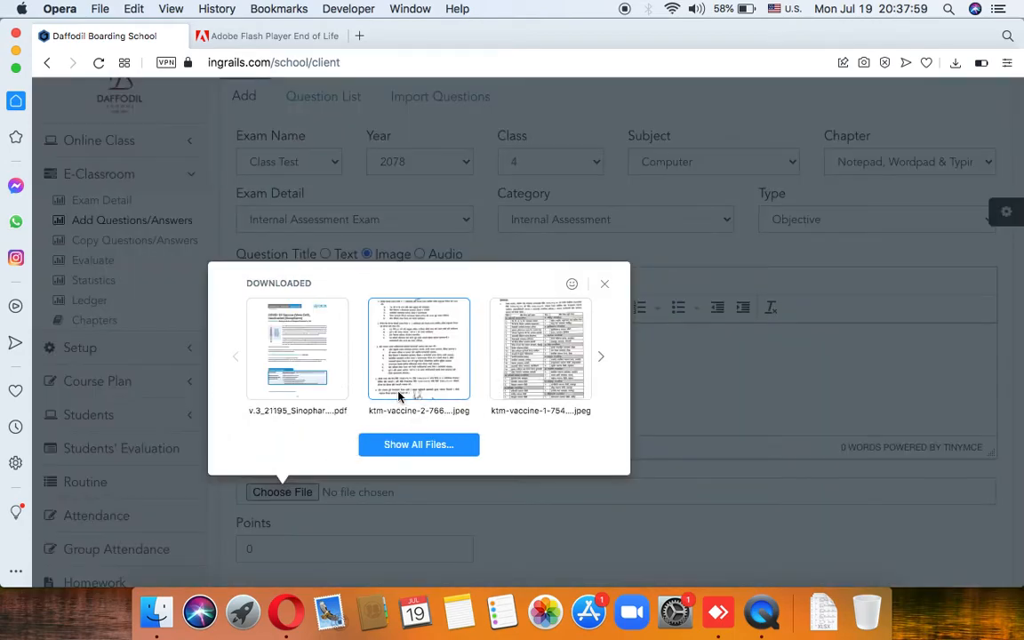
left_click(448, 449)
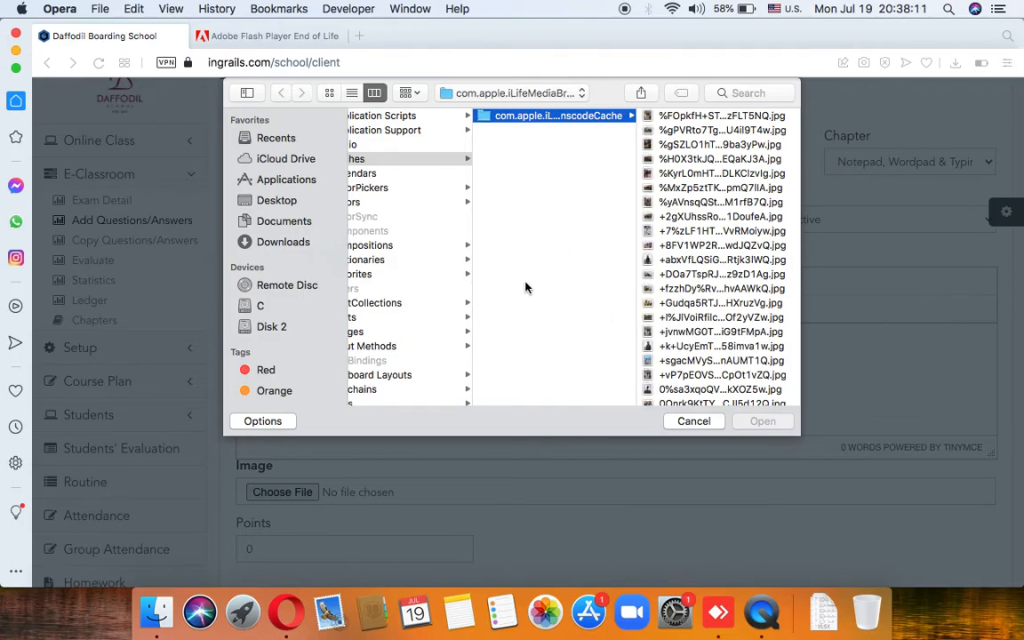
scroll(525, 287, "left", 1)
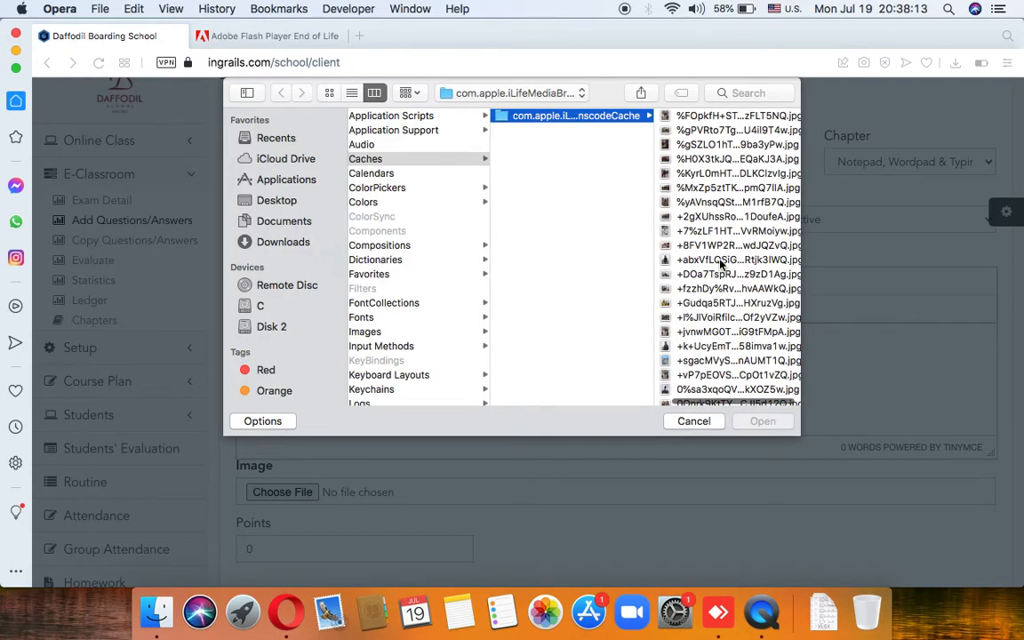
left_click(619, 278)
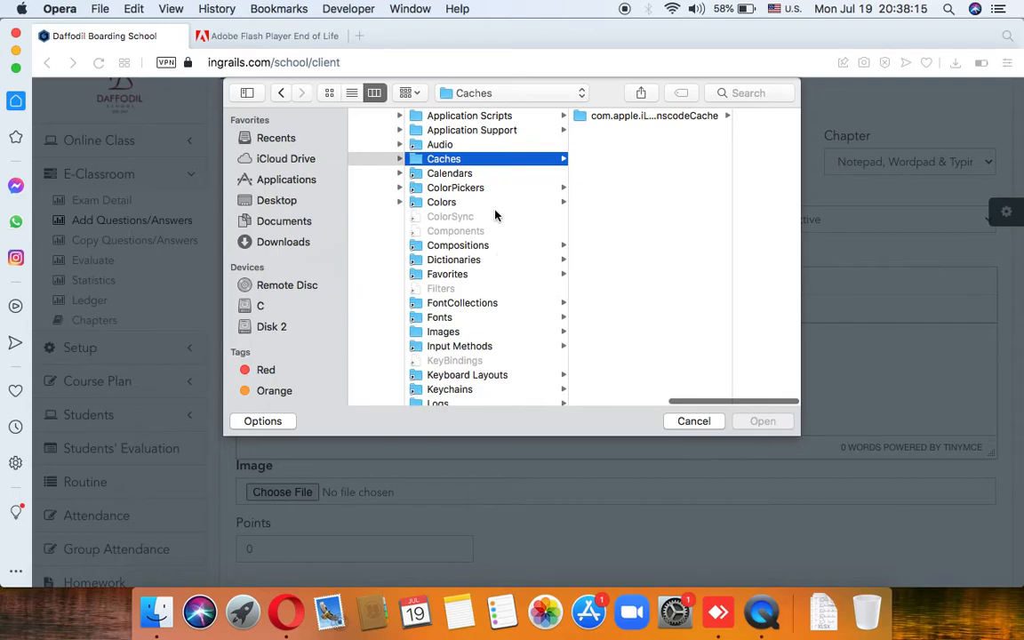
scroll(500, 230, "down", 5)
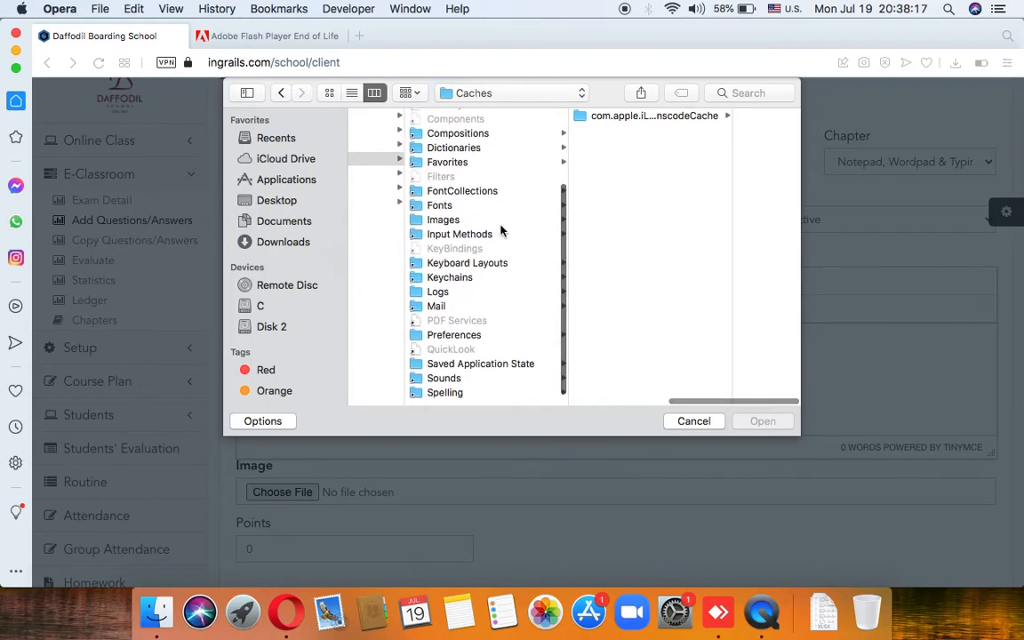
scroll(500, 230, "up", 5)
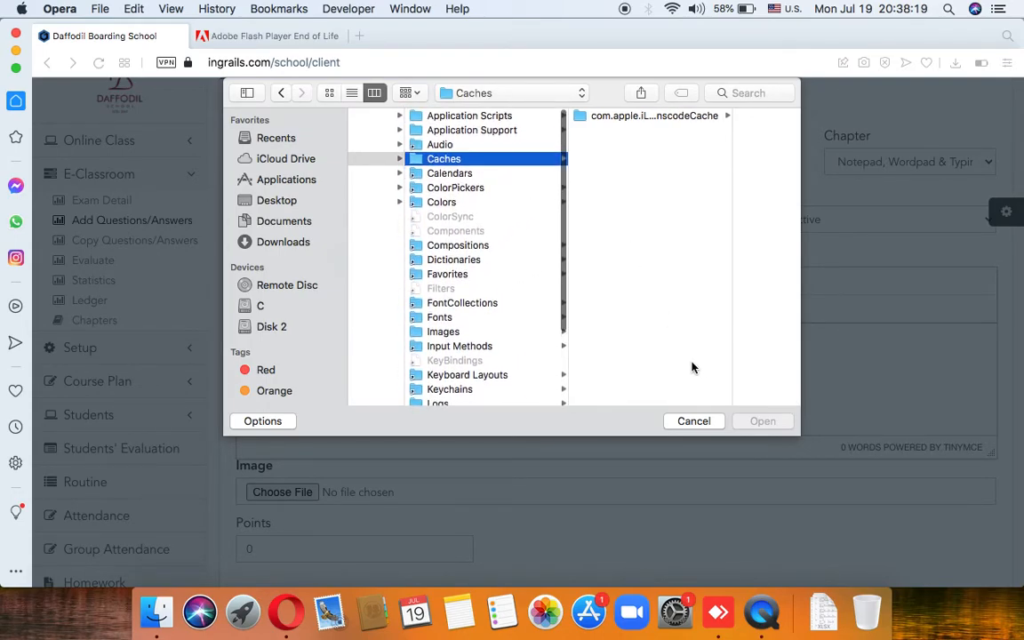
left_click(698, 420)
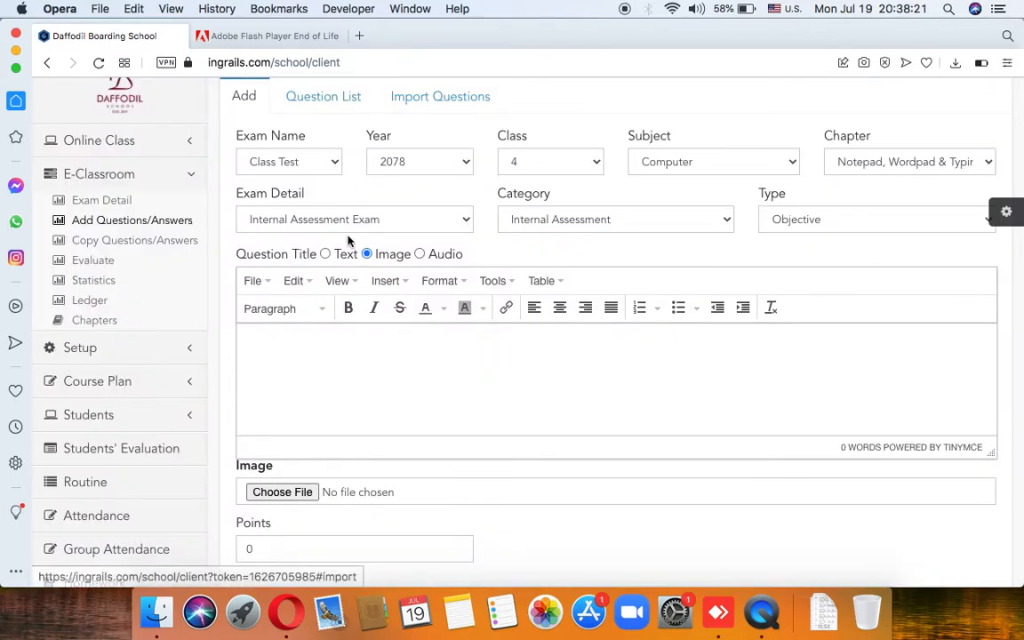
Step: In the other browser tab, search Google Images for 'apple'
left_click(301, 39)
left_click(294, 62)
type("goo")
key("Return")
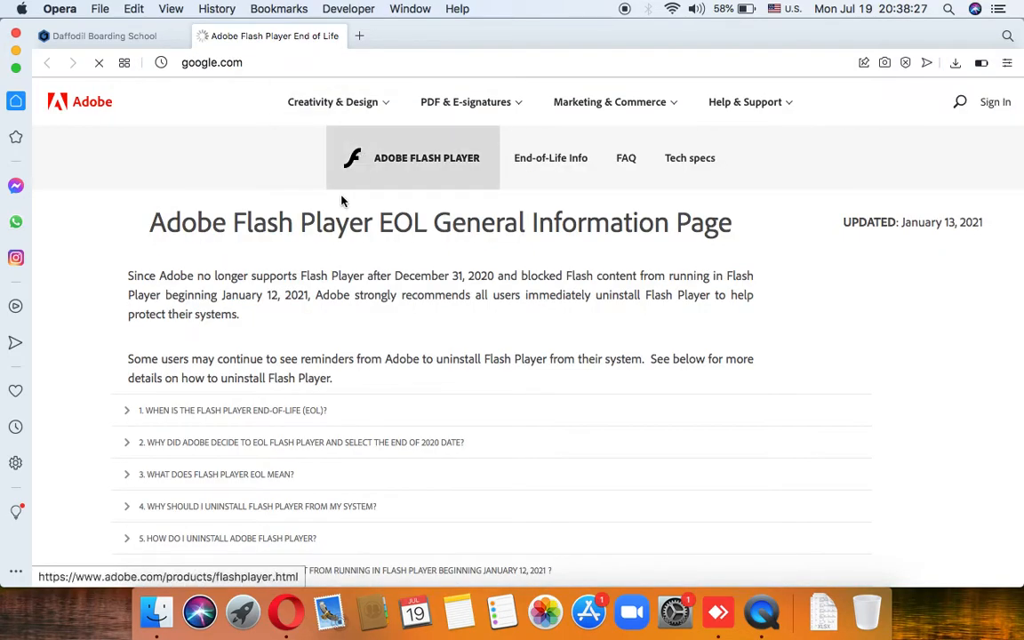
type("apple")
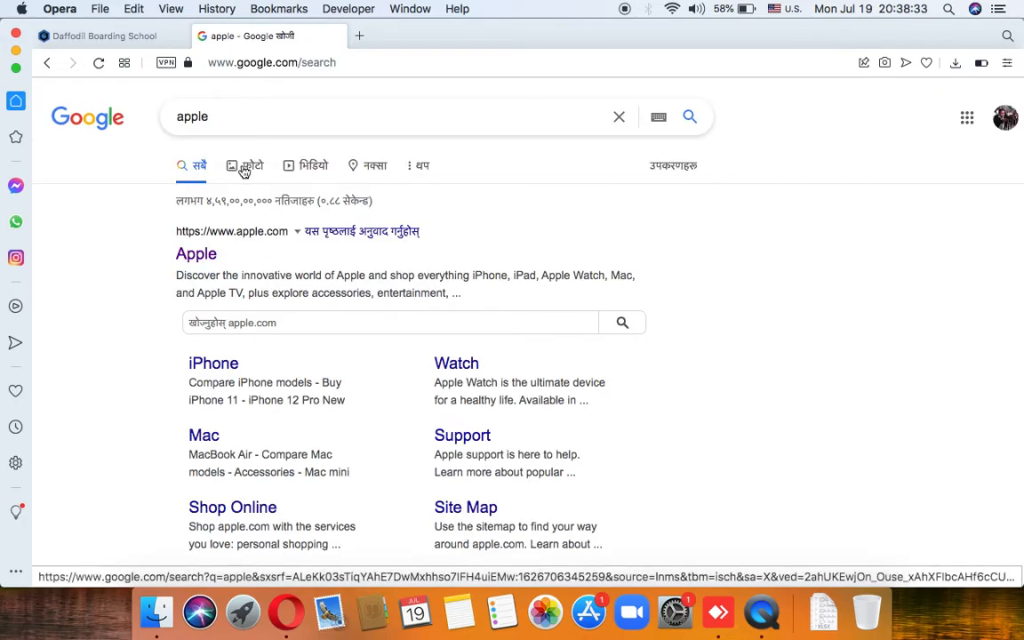
left_click(246, 168)
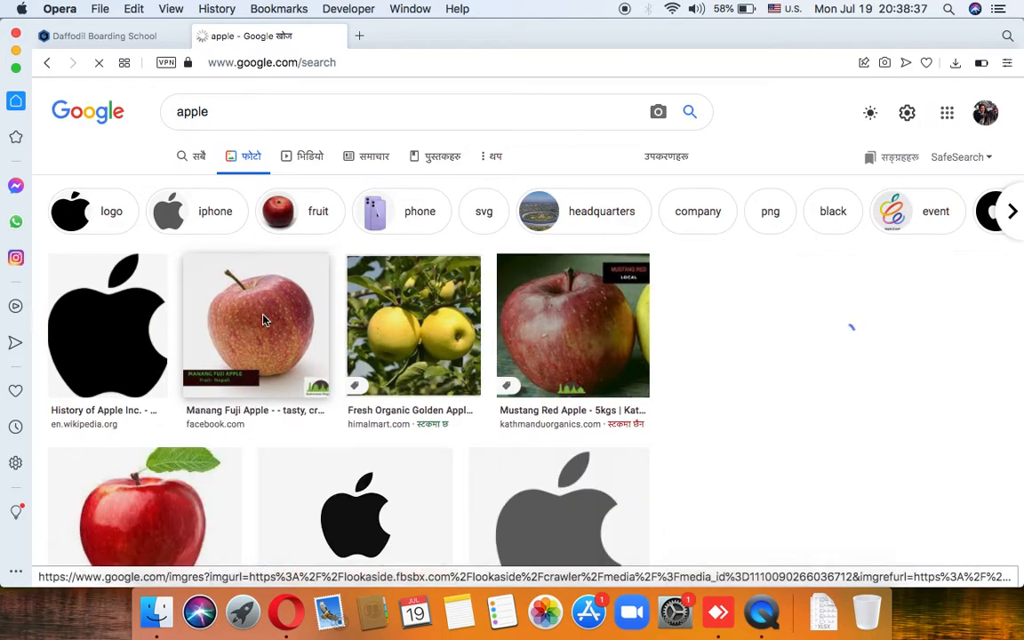
Step: Save the Manang Fuji apple picture as apple.jpeg on the Desktop and return to the form
left_click(264, 319)
right_click(753, 246)
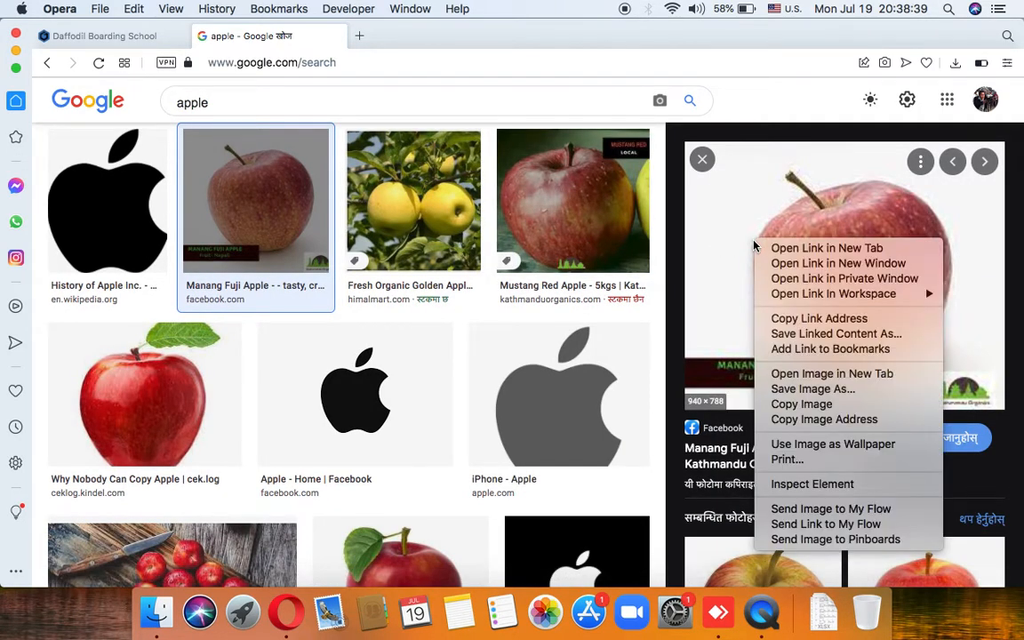
left_click(812, 388)
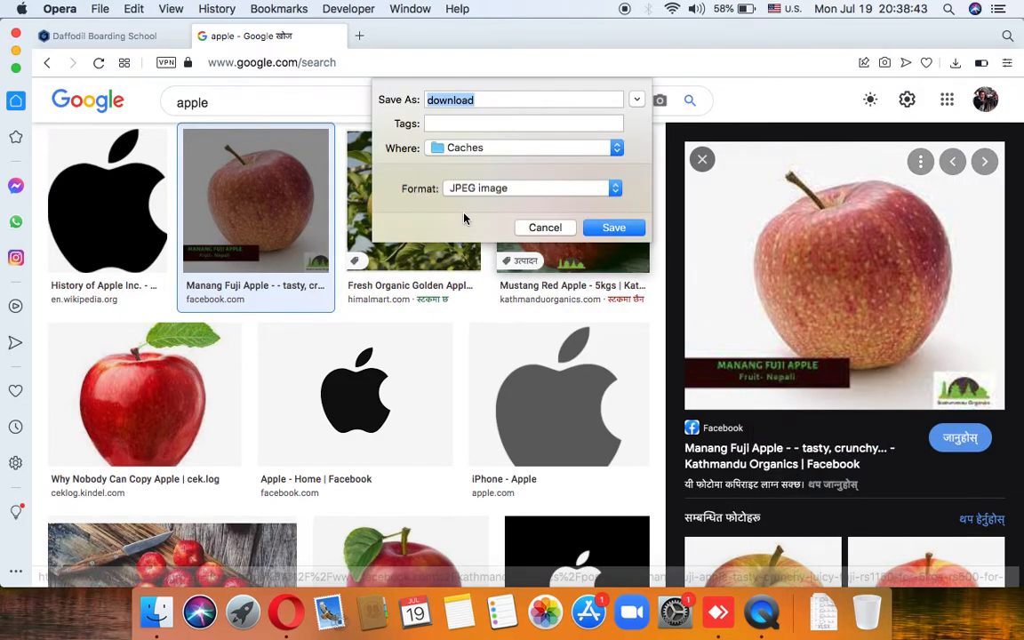
type("apple")
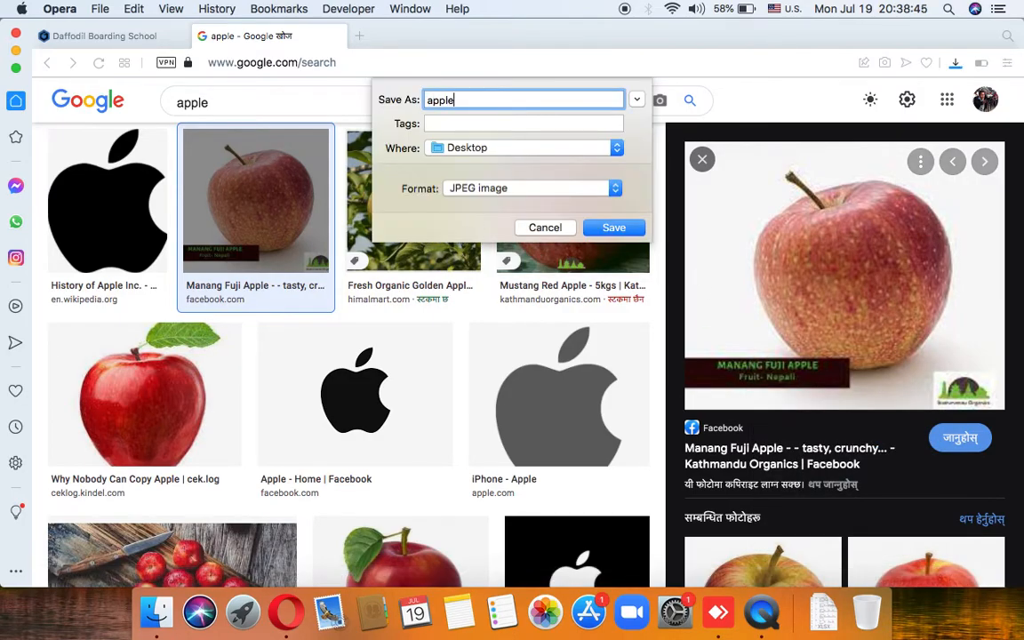
left_click(613, 228)
left_click(116, 36)
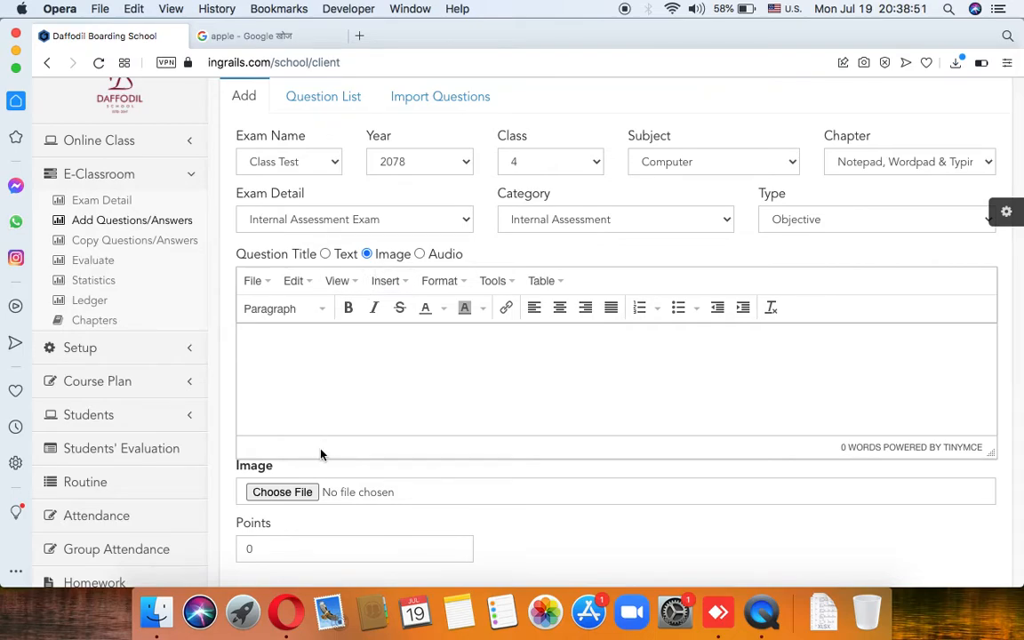
Step: Attach apple.jpeg from recent downloads as the question's image
left_click(302, 489)
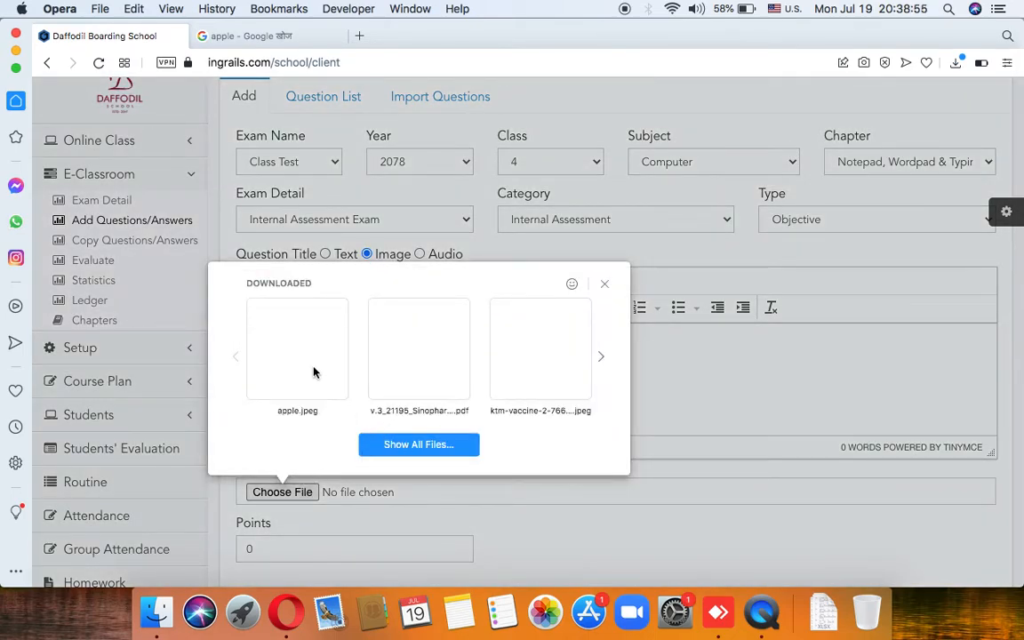
left_click_drag(313, 371, 346, 491)
scroll(359, 431, "down", 2)
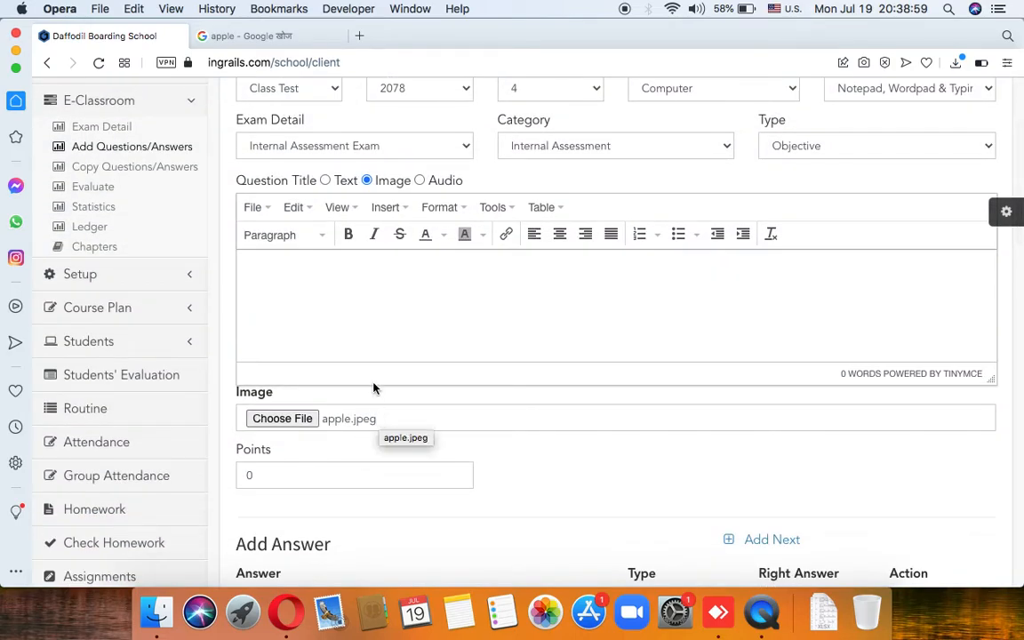
Step: Enter the question text 'What is in the picture?'
left_click(352, 286)
type("What")
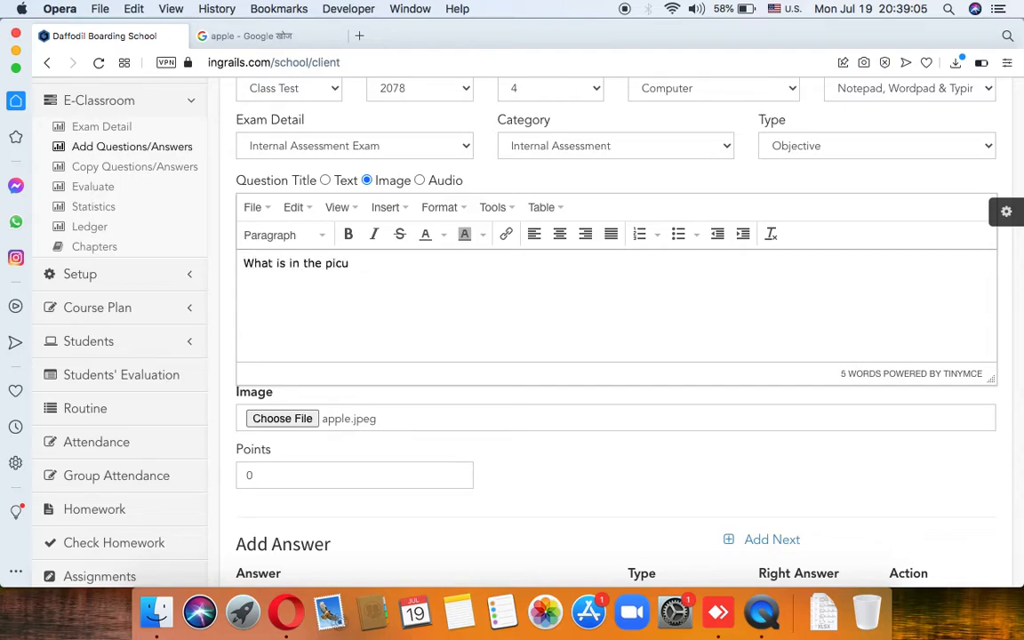
type(" is in the picture?")
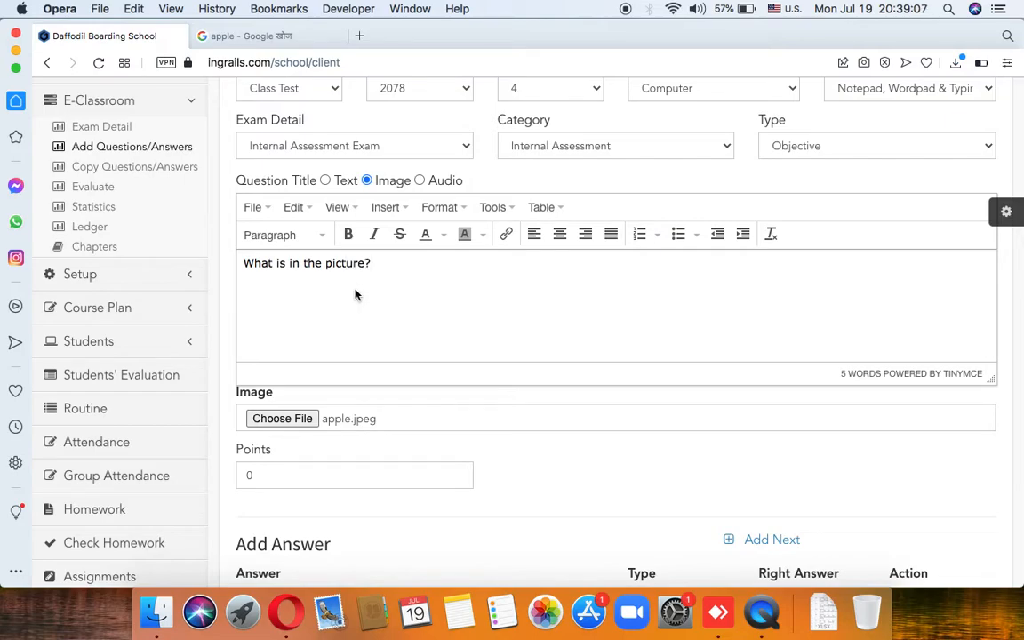
scroll(336, 381, "down", 3)
left_click(322, 384)
Step: Clear the default points and enter answers Apple, Ball, Cat and Mango
key("BackSpace")
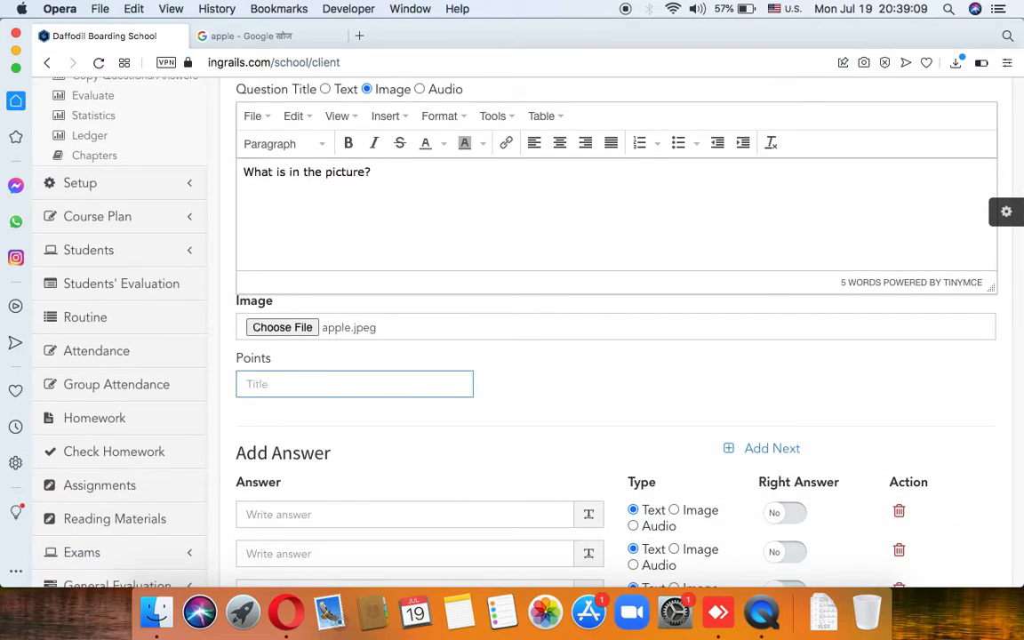
scroll(369, 405, "down", 3)
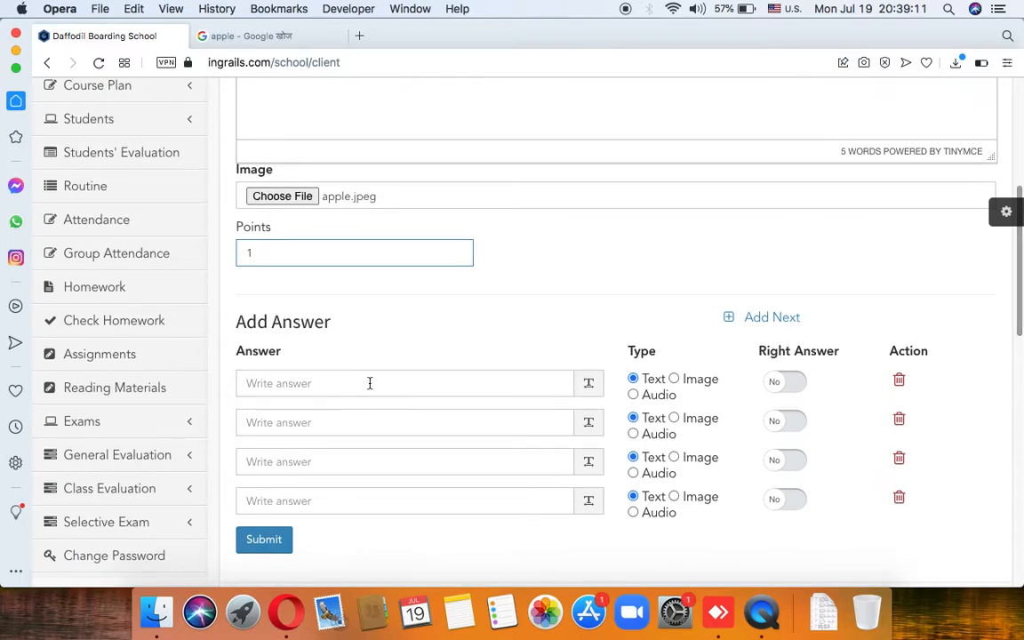
left_click(368, 382)
type("Apl")
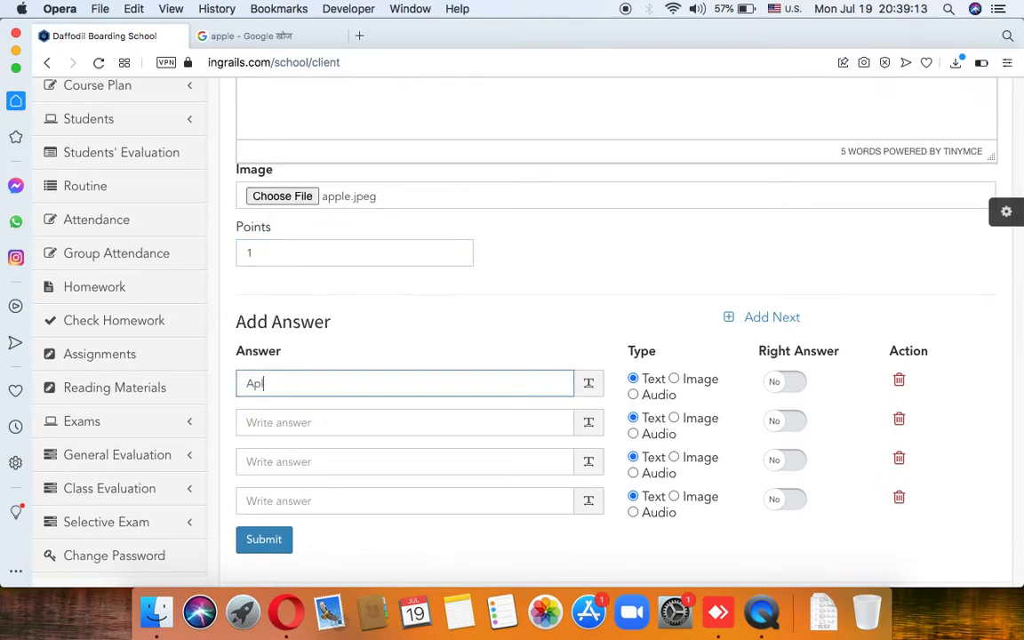
left_click(395, 422)
type("Ball")
left_click(397, 459)
type("Cat")
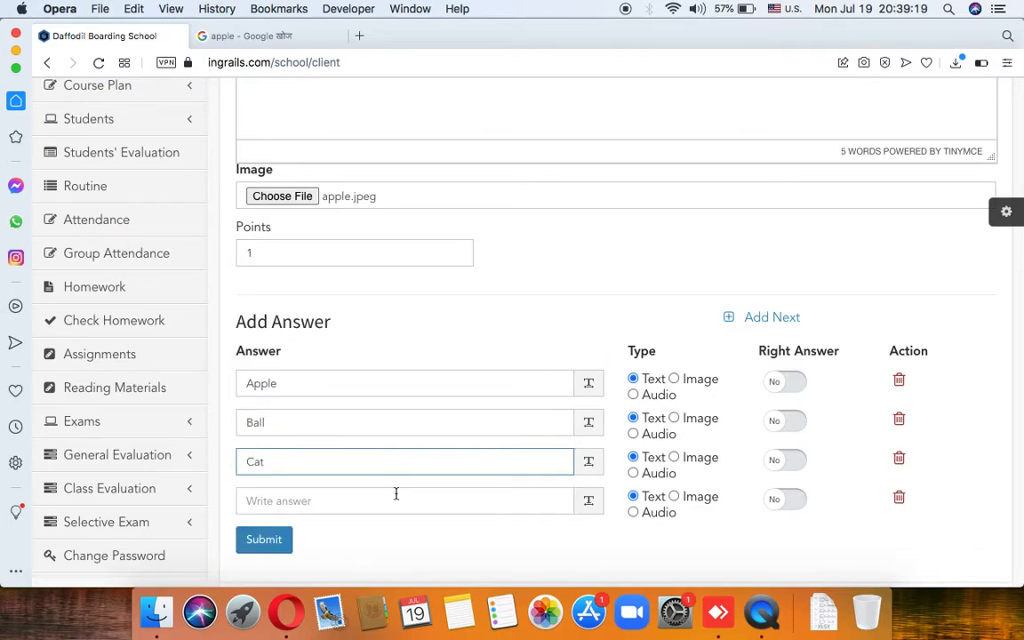
left_click(396, 501)
type("Mang")
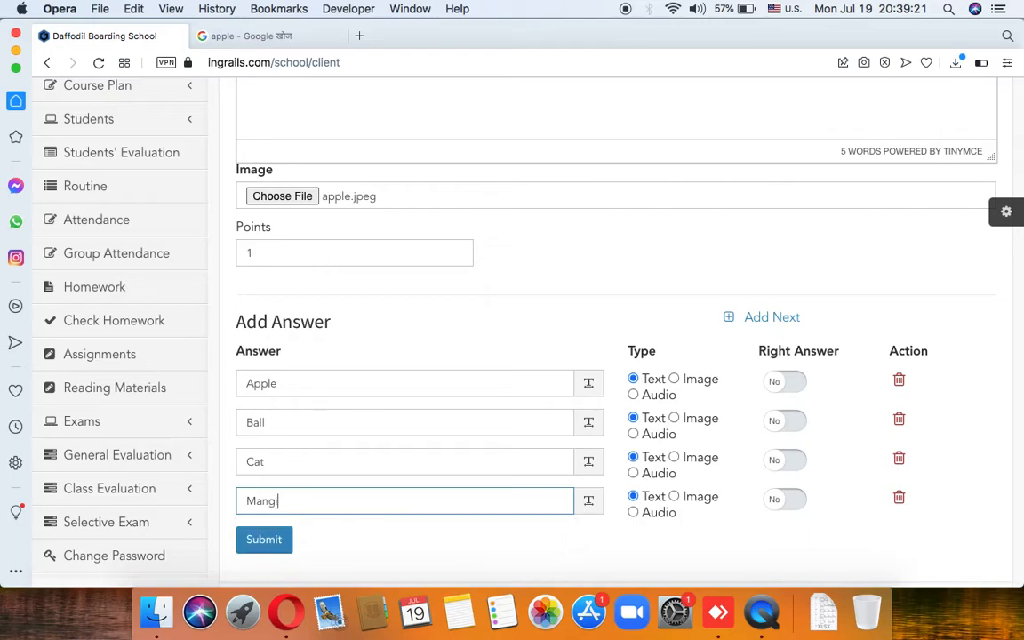
type("o")
Step: Mark Apple as the right answer and submit the question
scroll(516, 426, "down", 2)
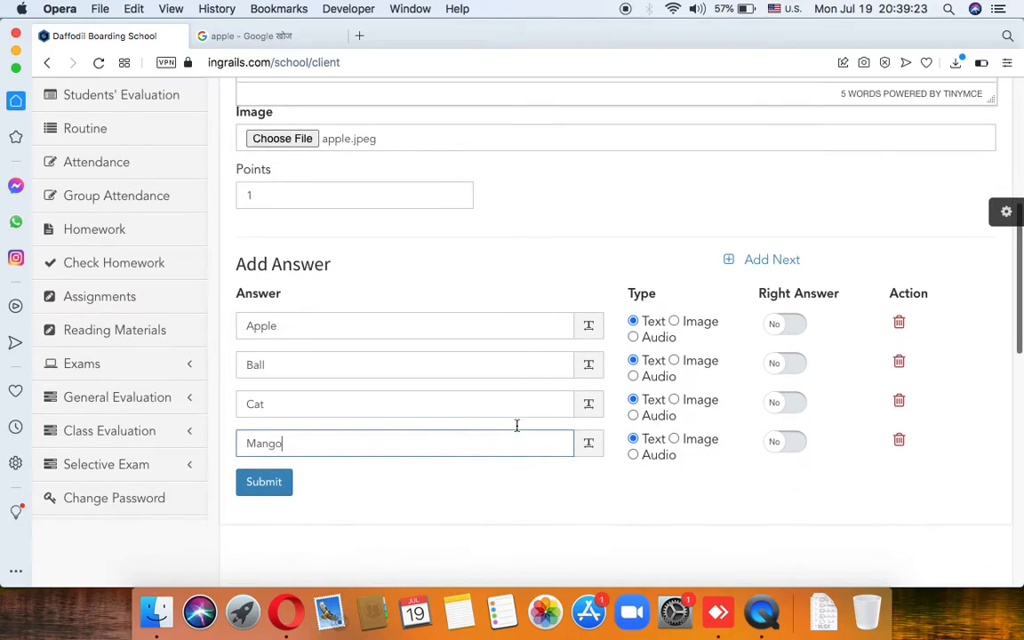
left_click(779, 327)
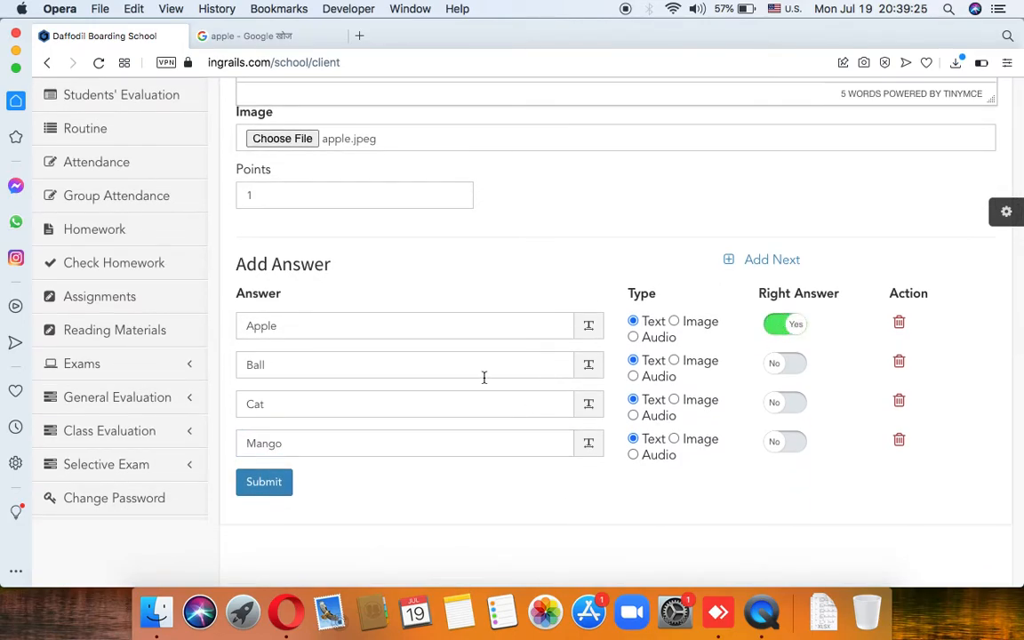
scroll(361, 429, "up", 4)
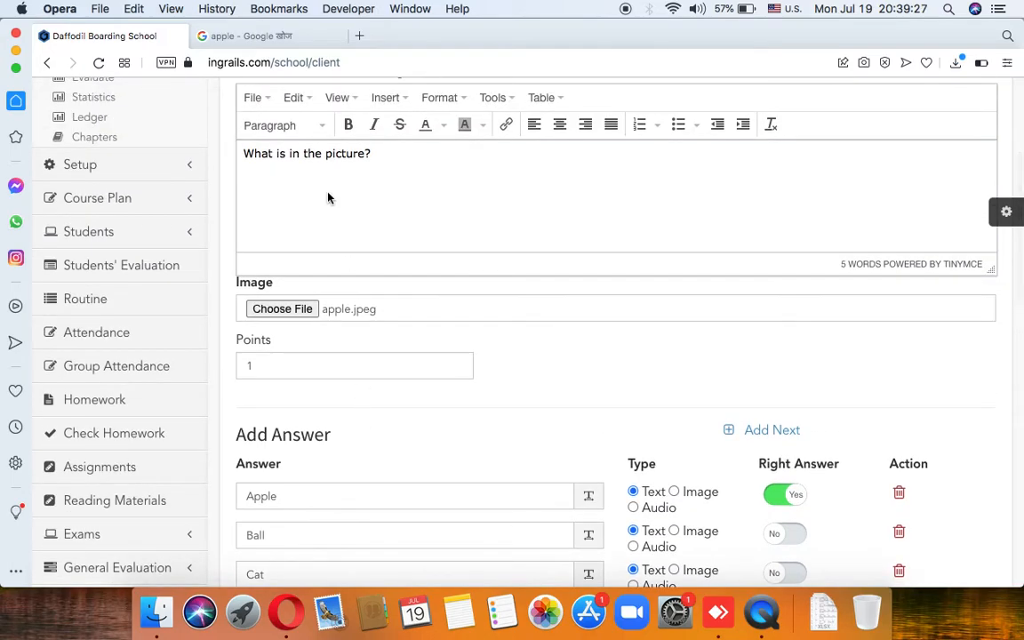
scroll(332, 247, "down", 6)
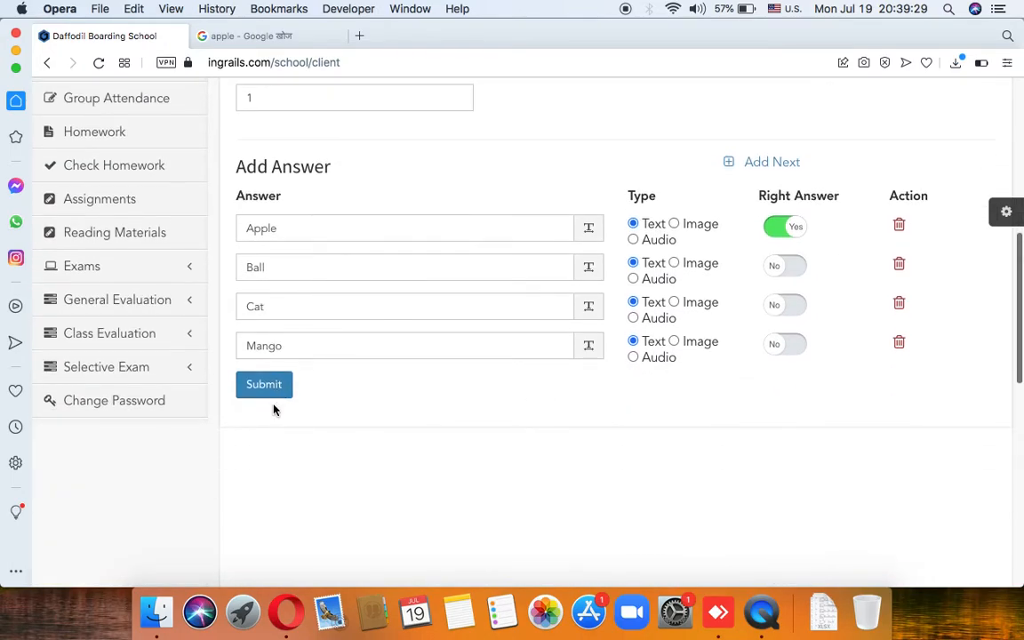
left_click(287, 379)
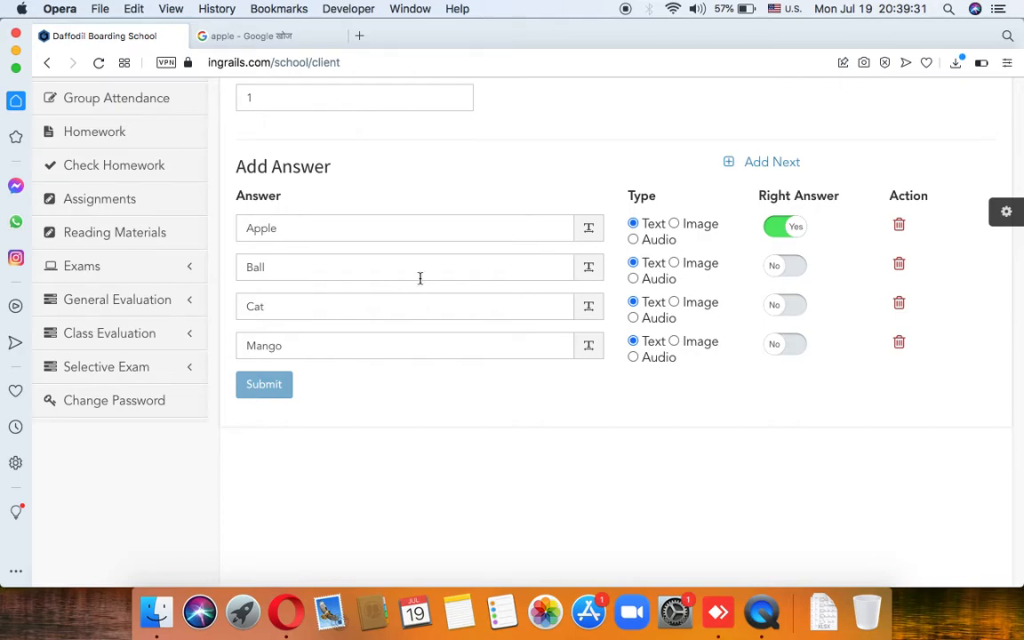
Step: Start a new question reading 'Which is the picture of ball?' worth 1 point
scroll(437, 291, "up", 6)
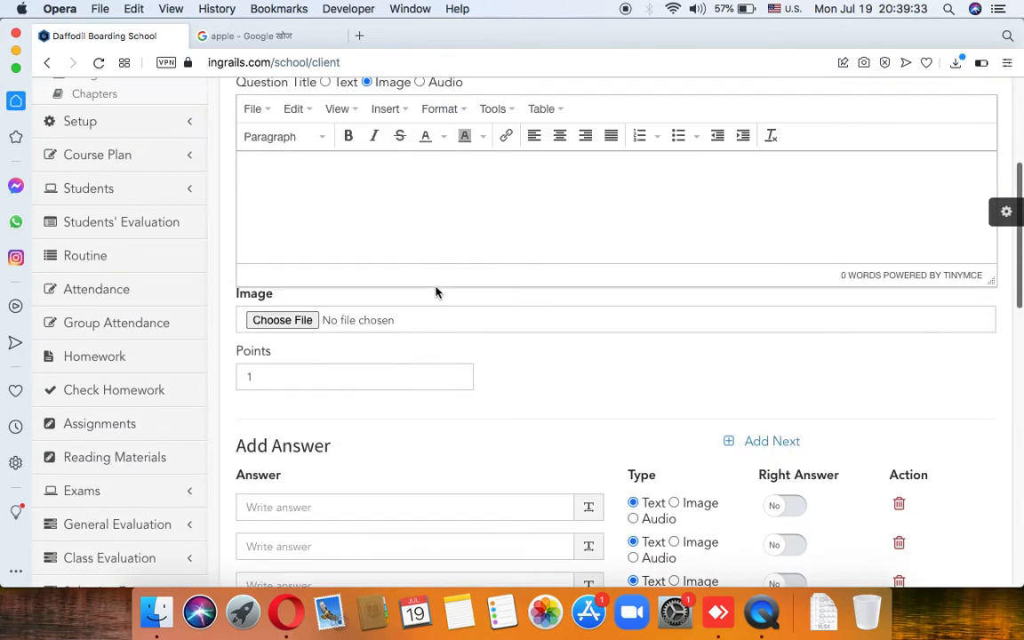
scroll(414, 238, "down", 2)
scroll(431, 253, "up", 1)
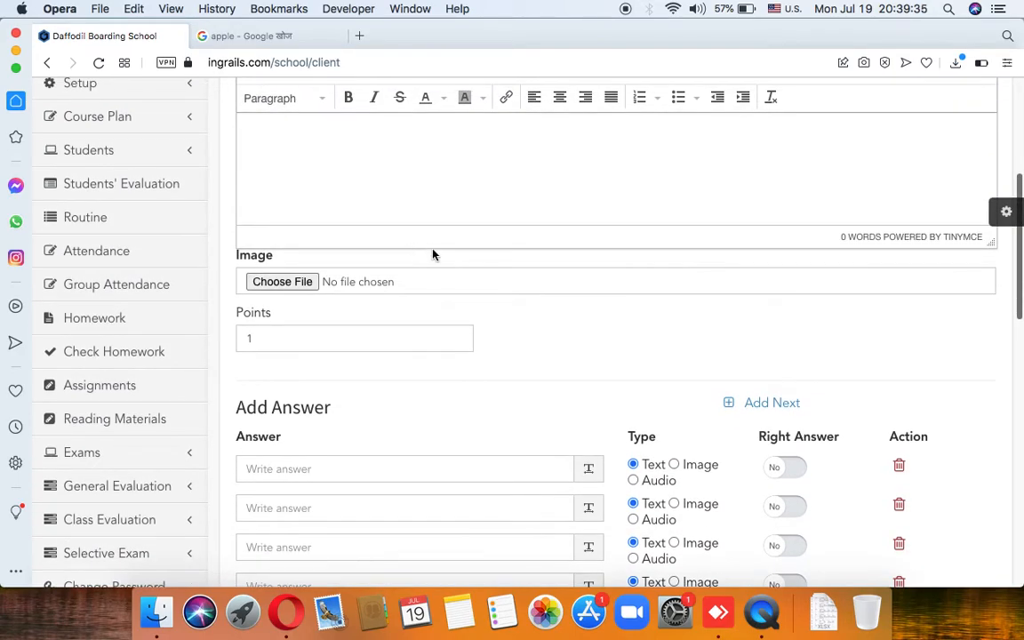
left_click(364, 172)
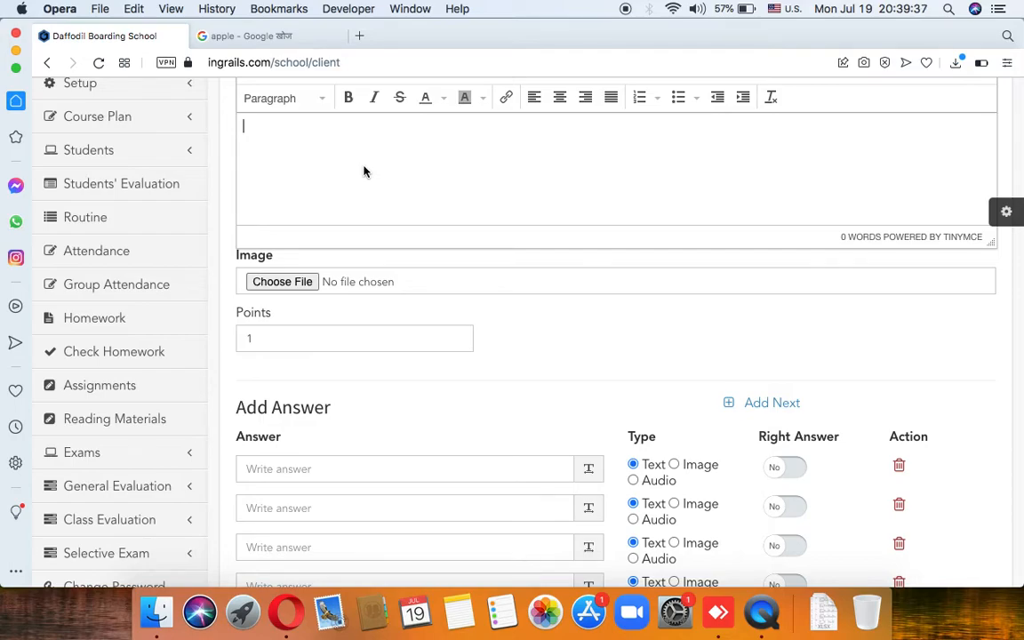
type("Which is the plctur3 of ball?")
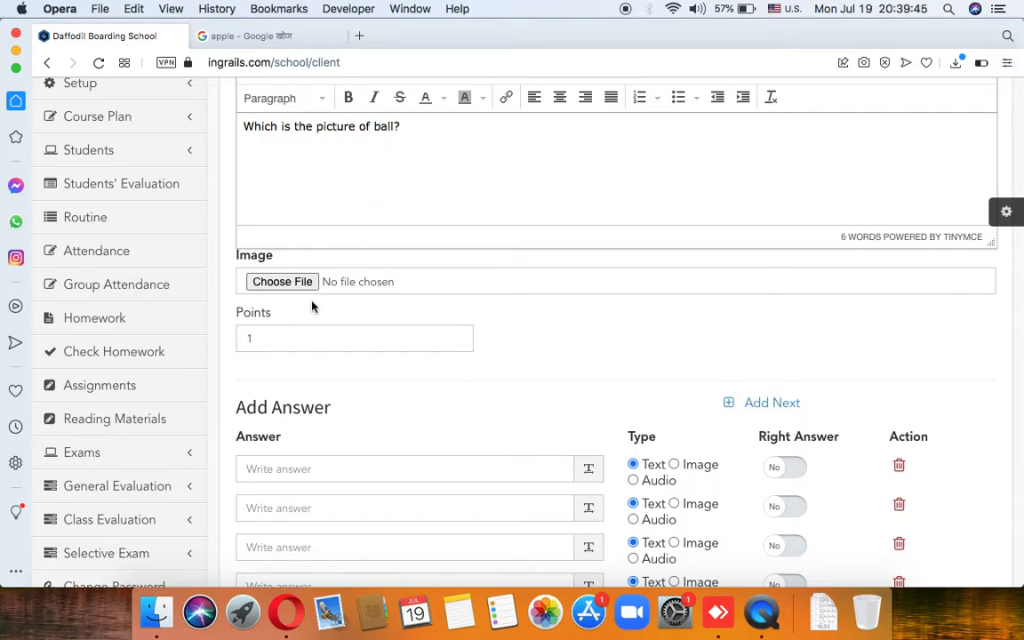
left_click(311, 345)
scroll(378, 416, "down", 2)
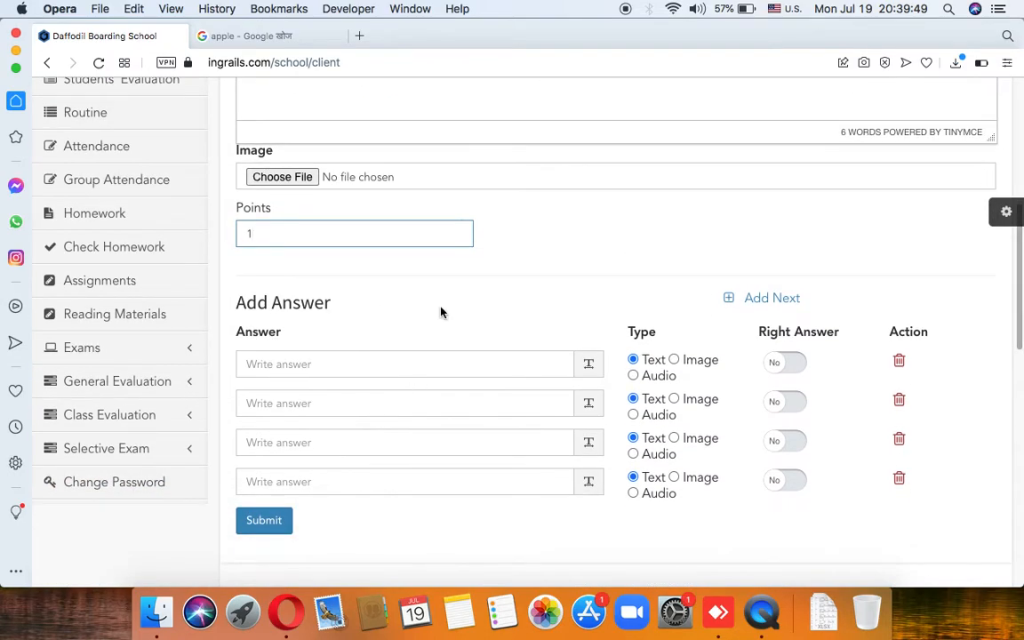
Step: In the Google tab, search images for 'ball'
left_click(304, 45)
double_click(252, 103)
type("ball")
key("Return")
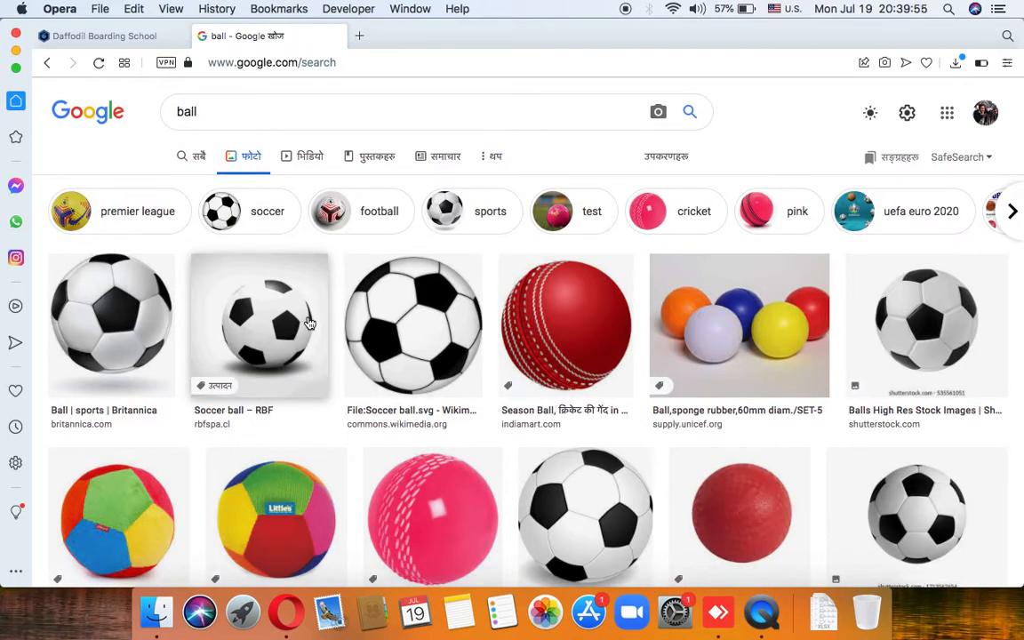
Step: Save the Britannica soccer ball image as ball
left_click(141, 333)
right_click(825, 191)
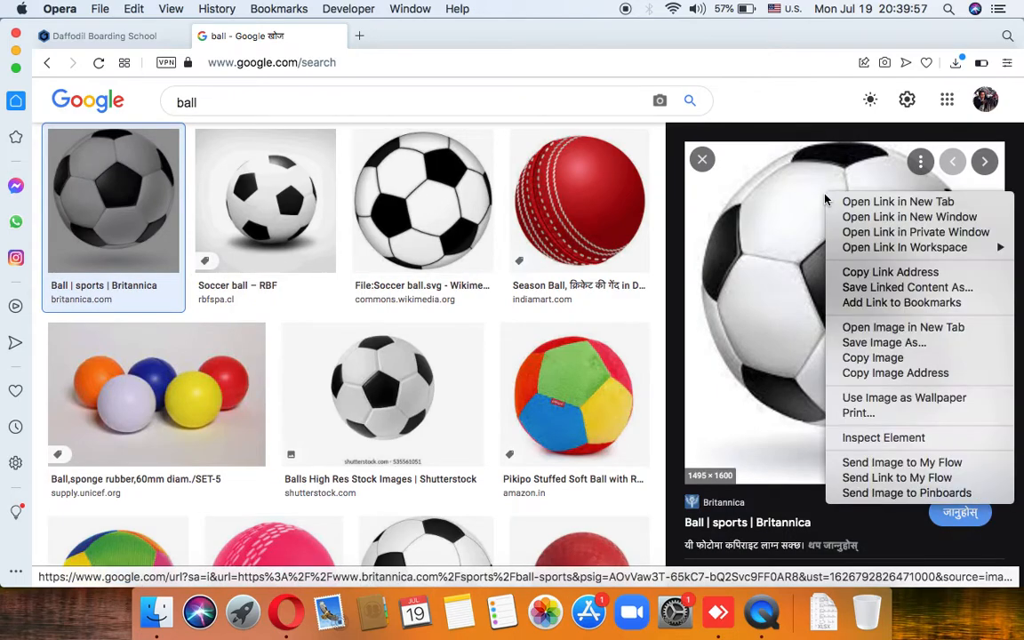
left_click(884, 342)
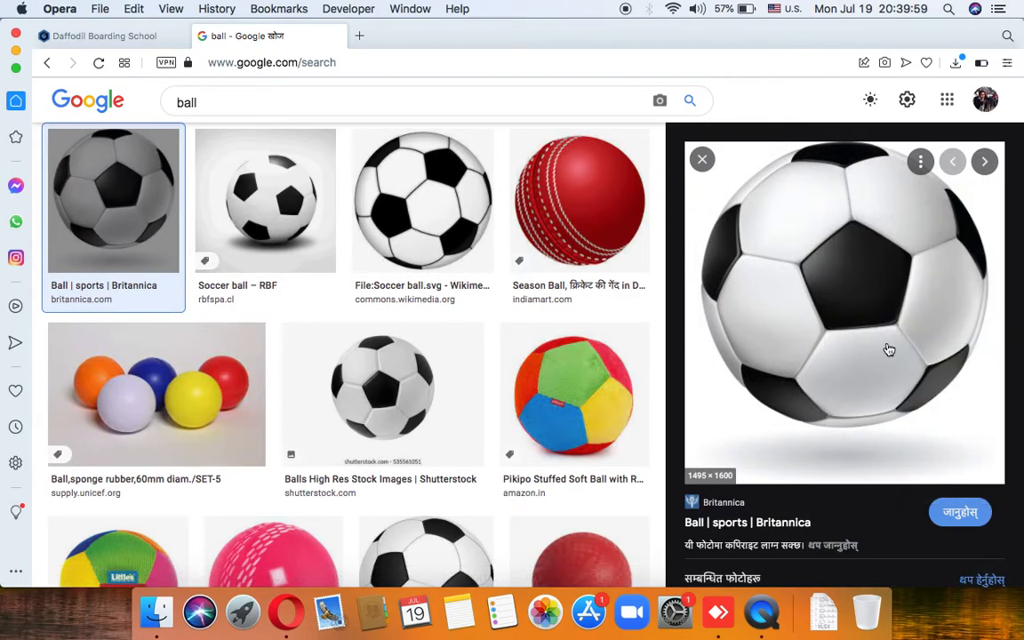
type("ball")
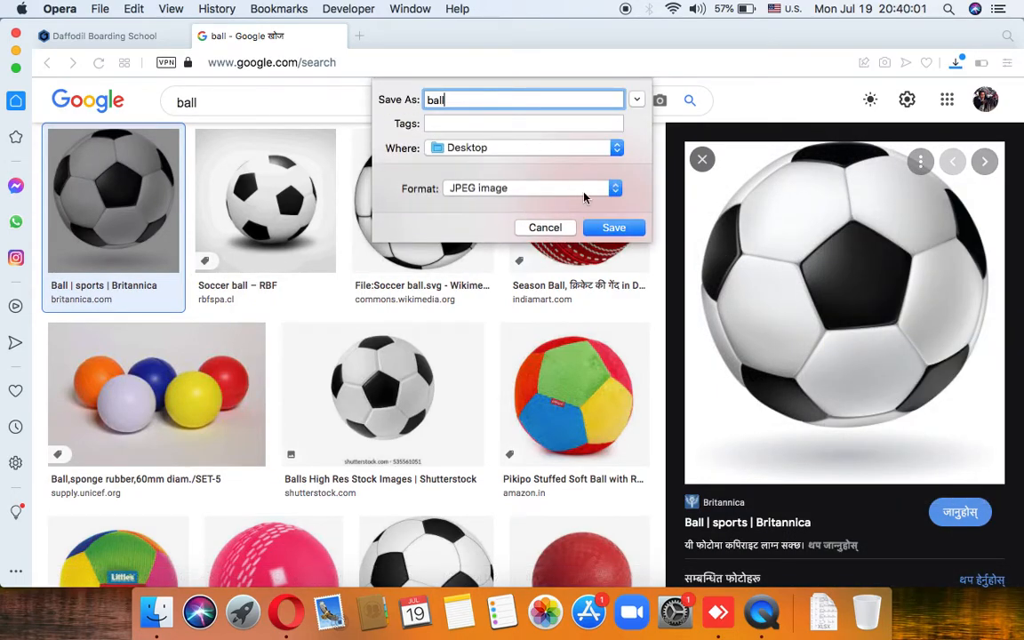
key("Return")
Step: Make the first two answers image answers, each with apple.jpeg attached
left_click(133, 36)
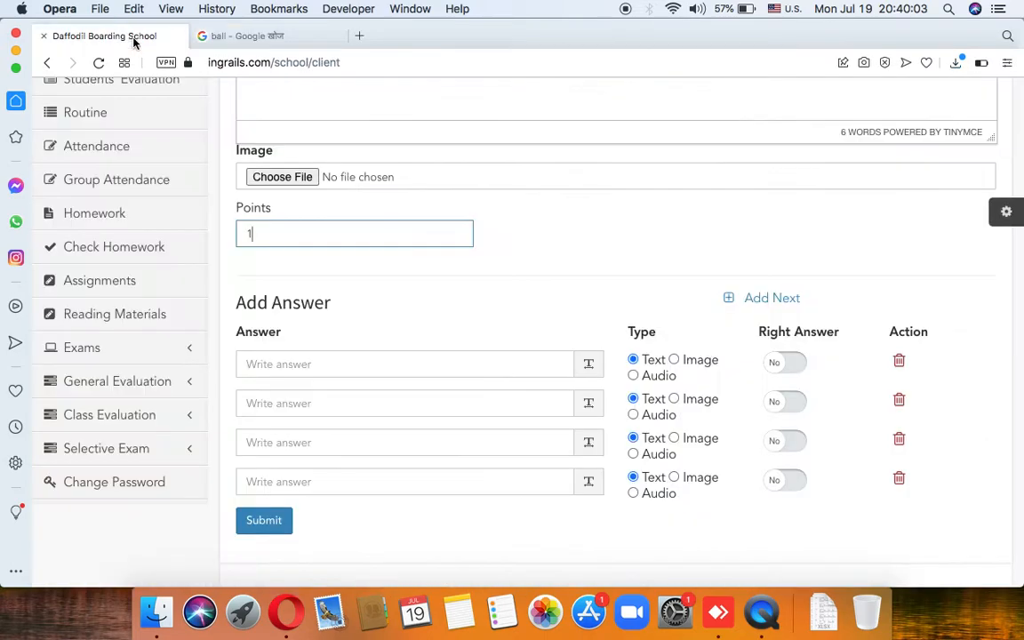
scroll(345, 249, "up", 3)
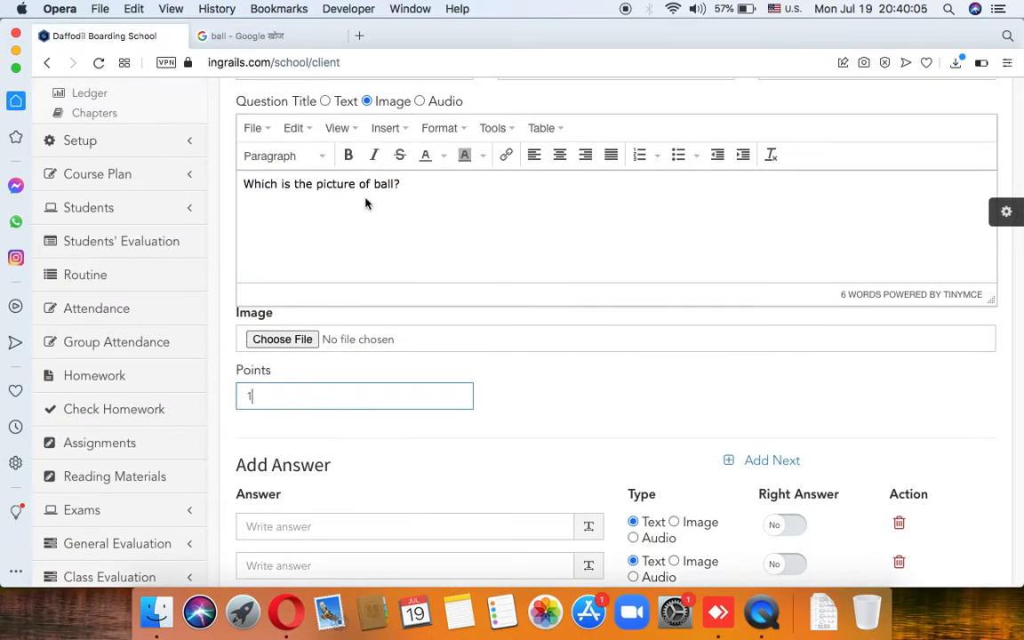
scroll(427, 217, "down", 3)
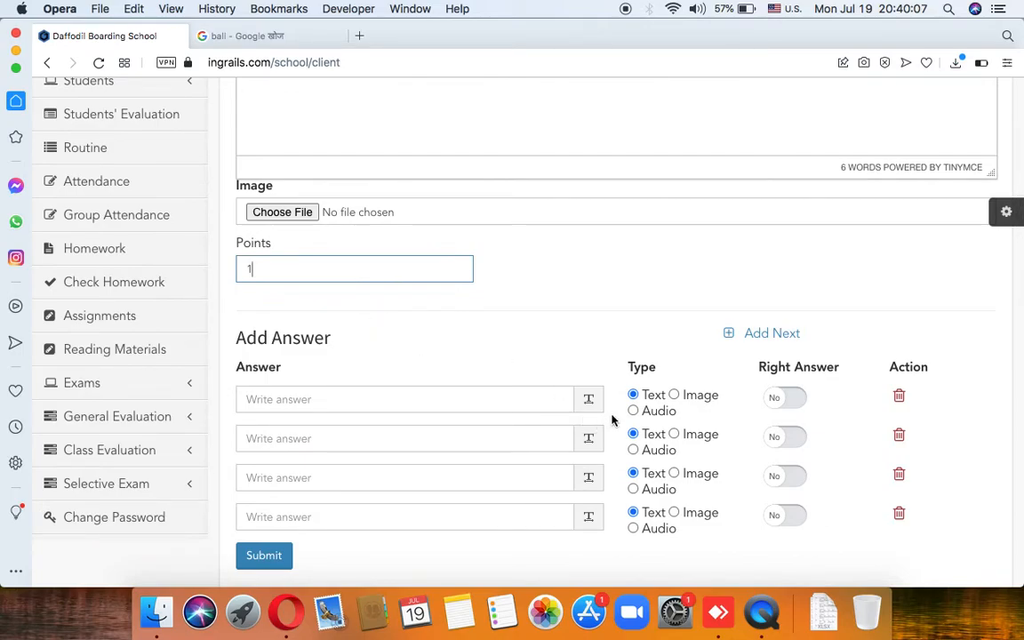
left_click(675, 395)
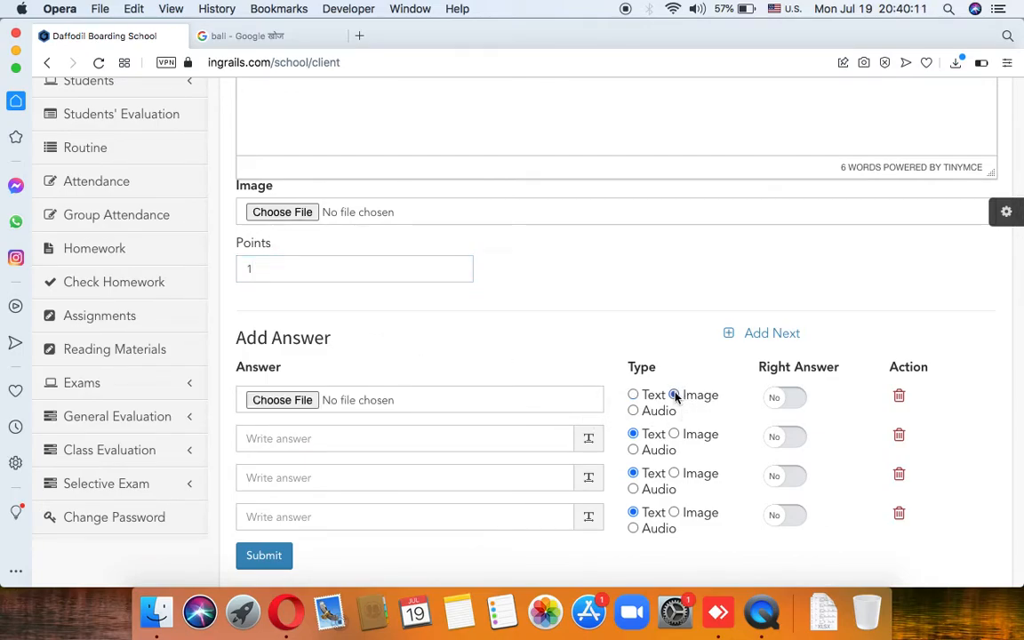
left_click(311, 399)
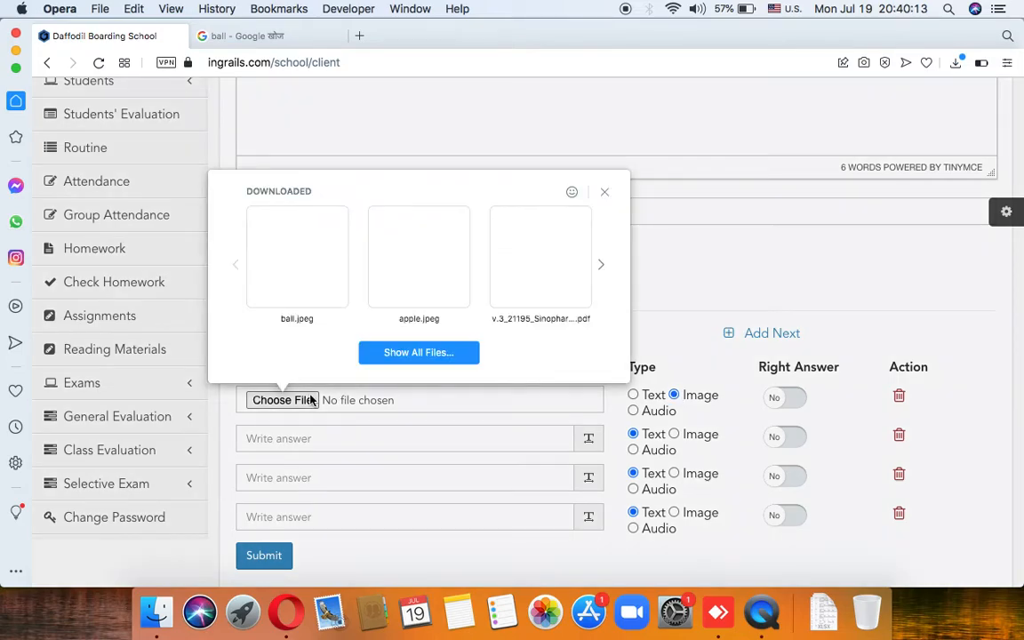
left_click(434, 318)
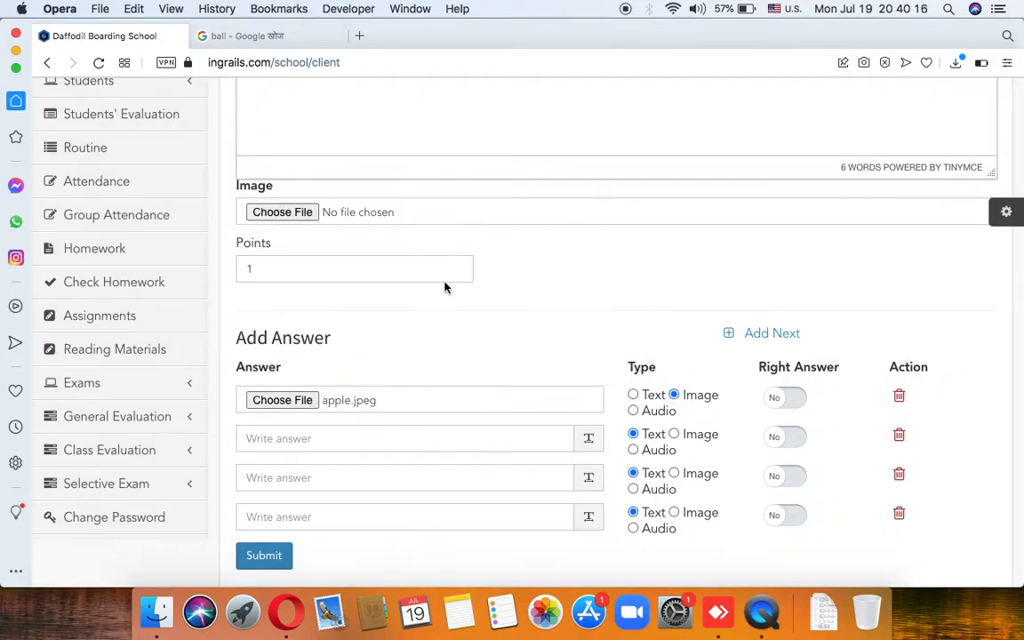
left_click(675, 434)
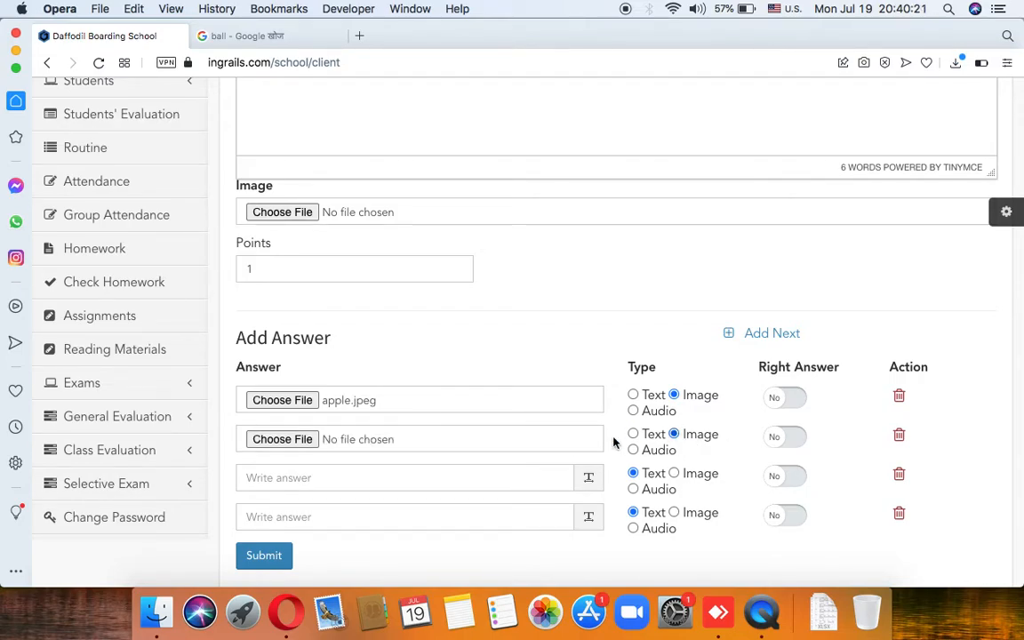
left_click(307, 441)
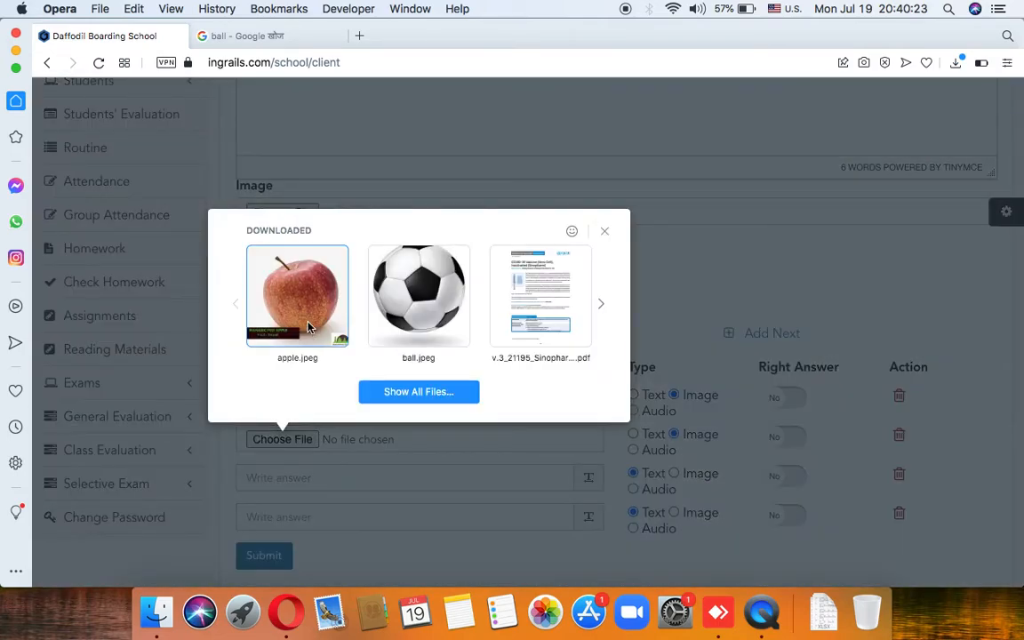
left_click(302, 318)
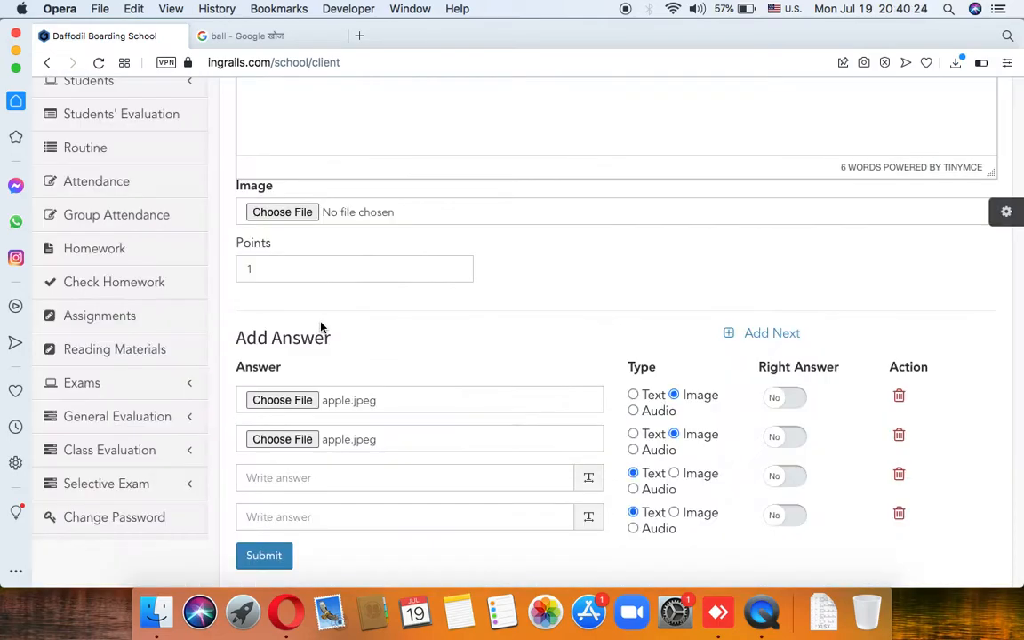
Step: Make answers three and four image answers with the Sinopharm vaccine PDF and bhanu jayanti.jpeg
left_click(675, 474)
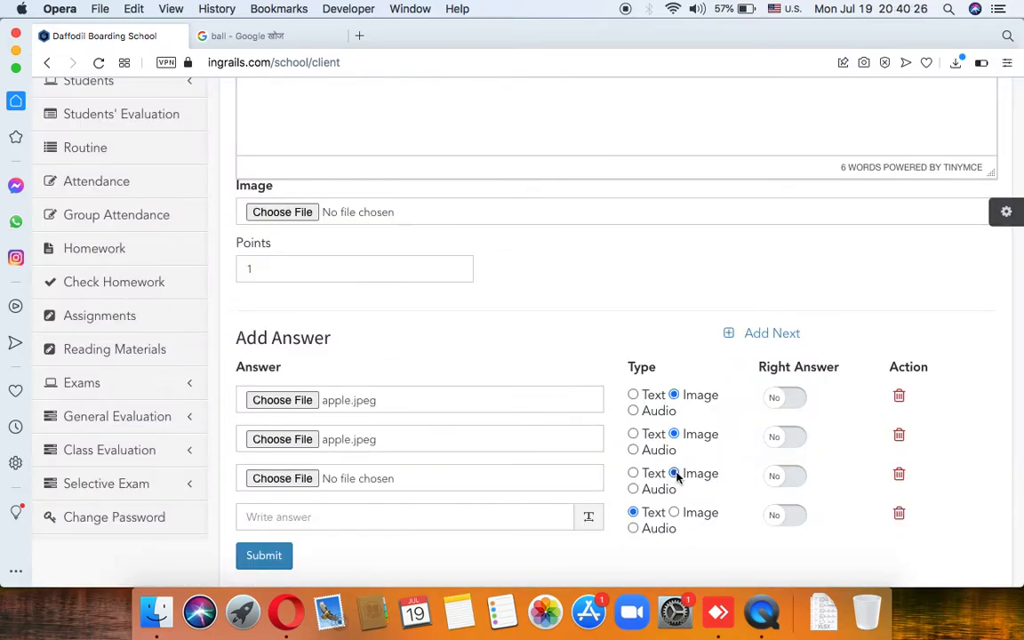
left_click(302, 478)
left_click(500, 366)
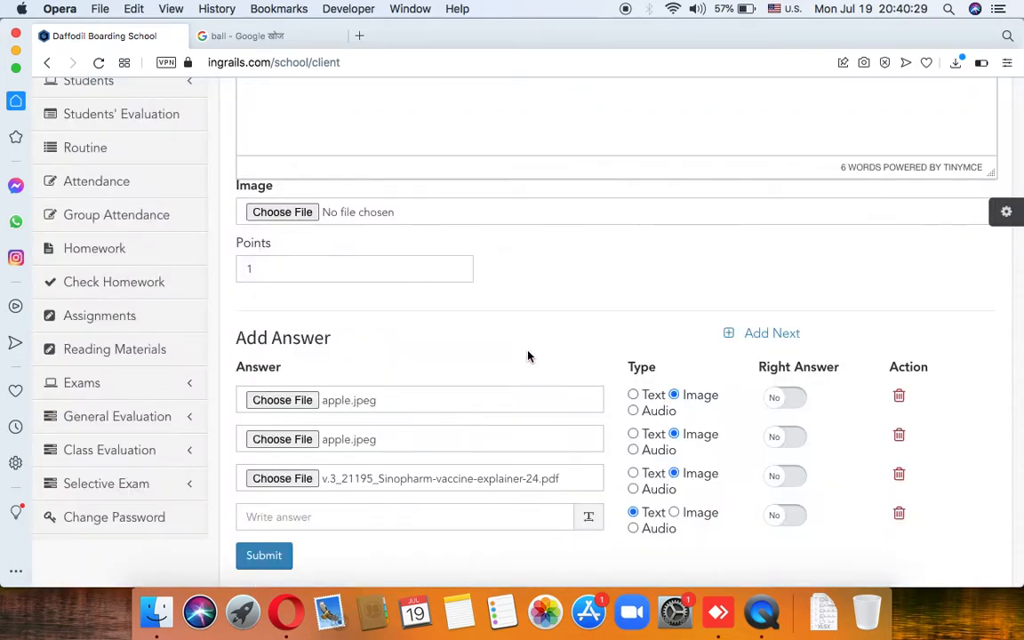
left_click(674, 513)
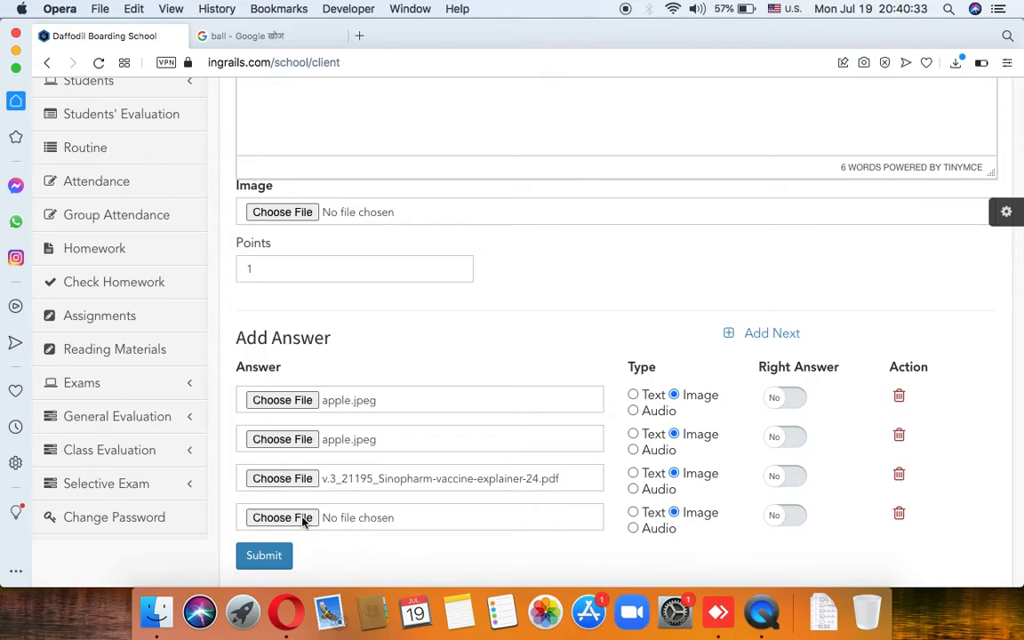
left_click(302, 519)
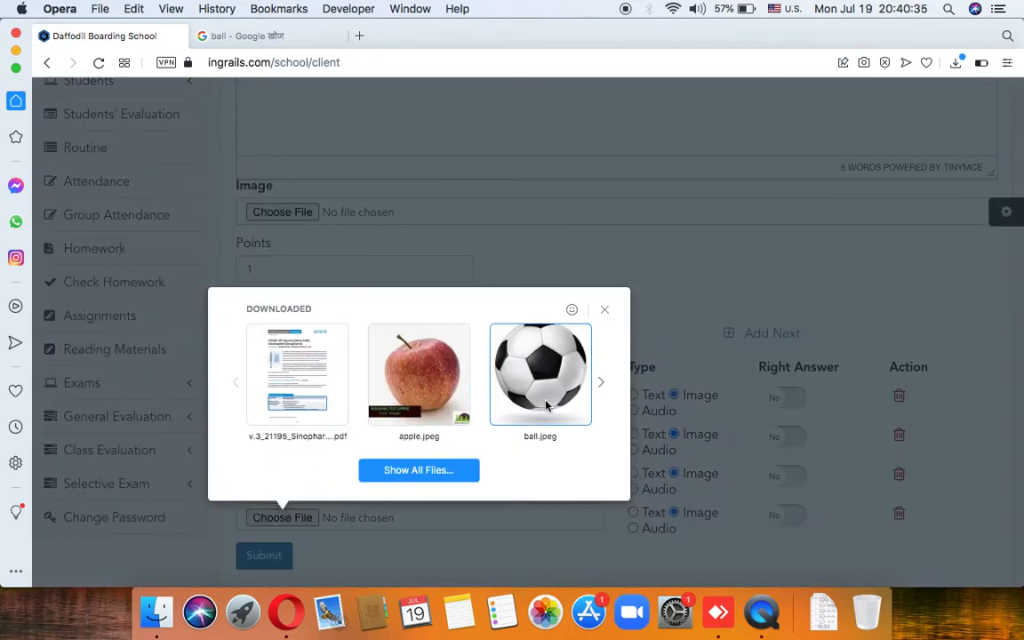
left_click(600, 384)
left_click(601, 383)
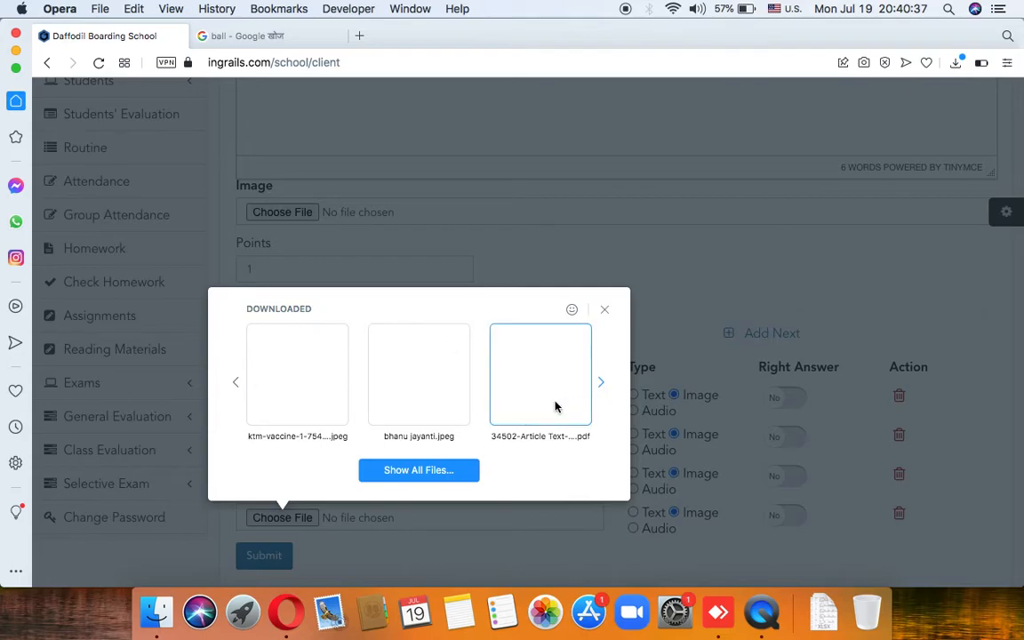
left_click(435, 387)
scroll(396, 512, "down", 2)
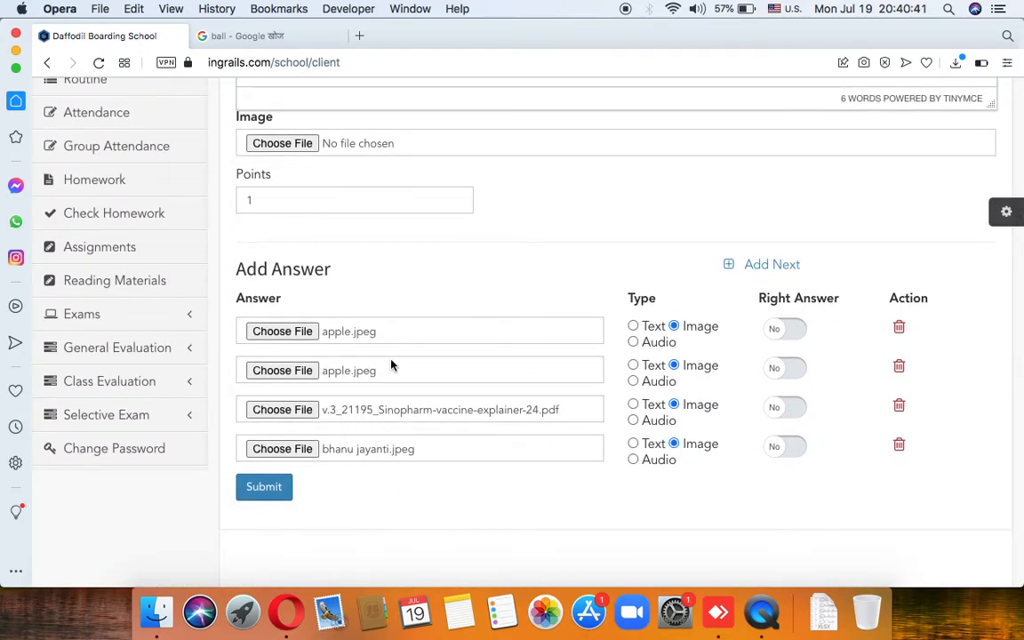
scroll(398, 401, "down", 1)
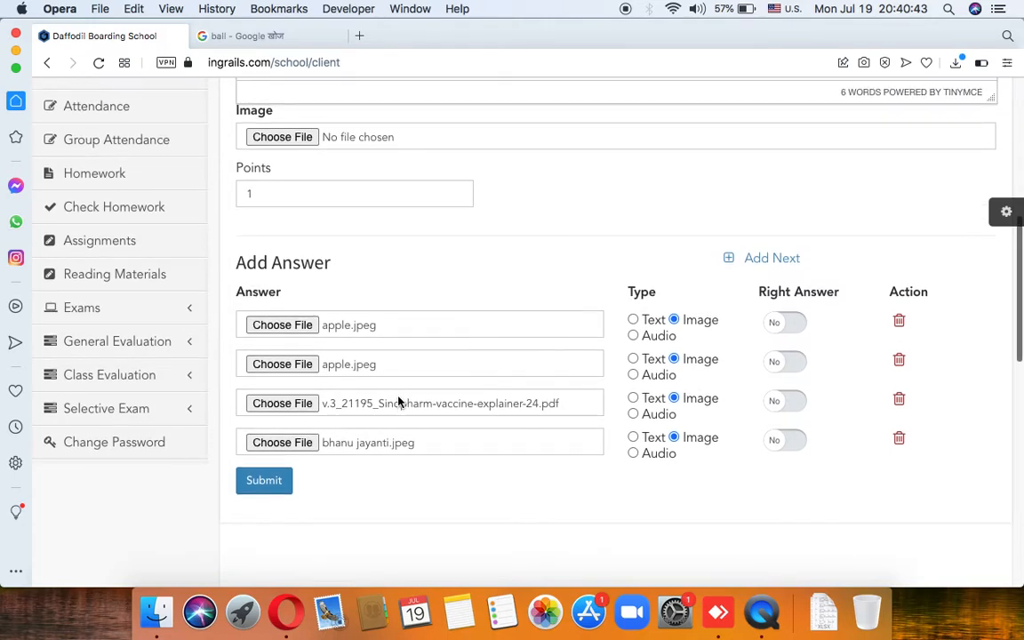
Step: Mark the first apple.jpeg answer as the right answer and check the question's Points value
left_click(774, 325)
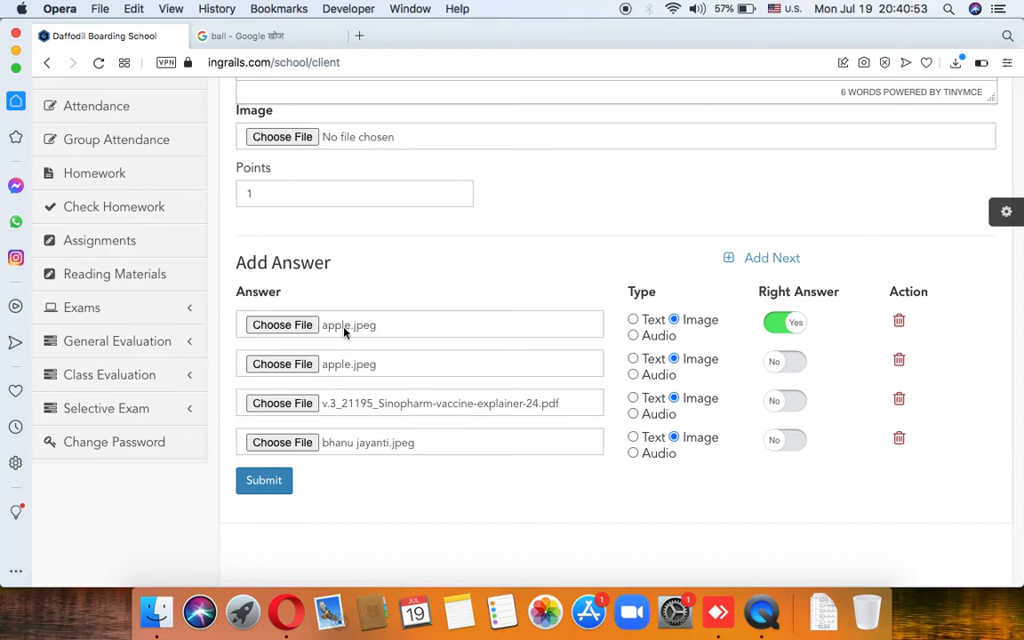
scroll(351, 337, "up", 5)
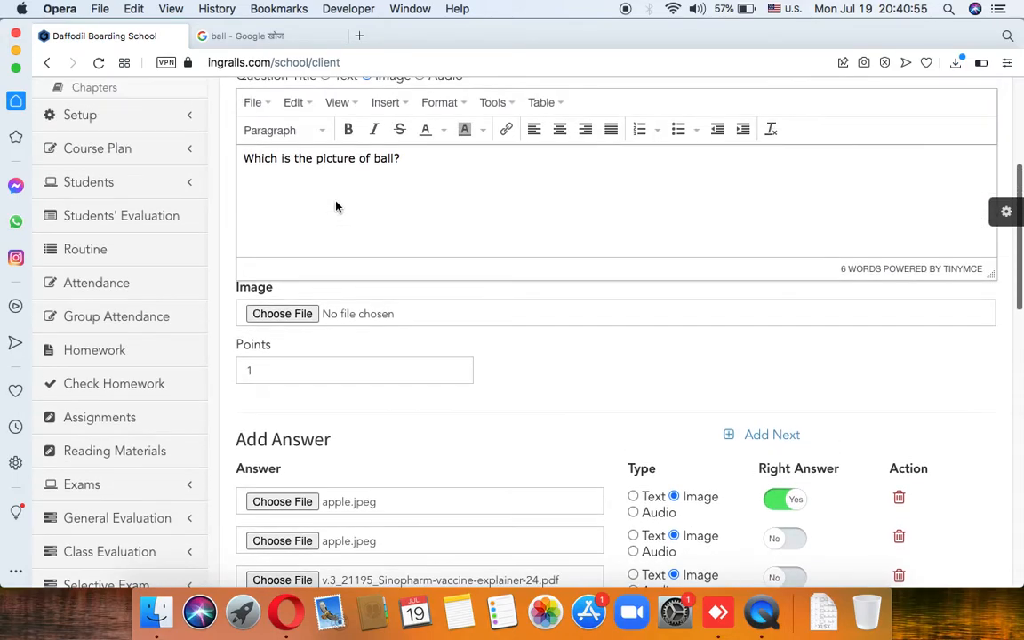
scroll(390, 169, "down", 3)
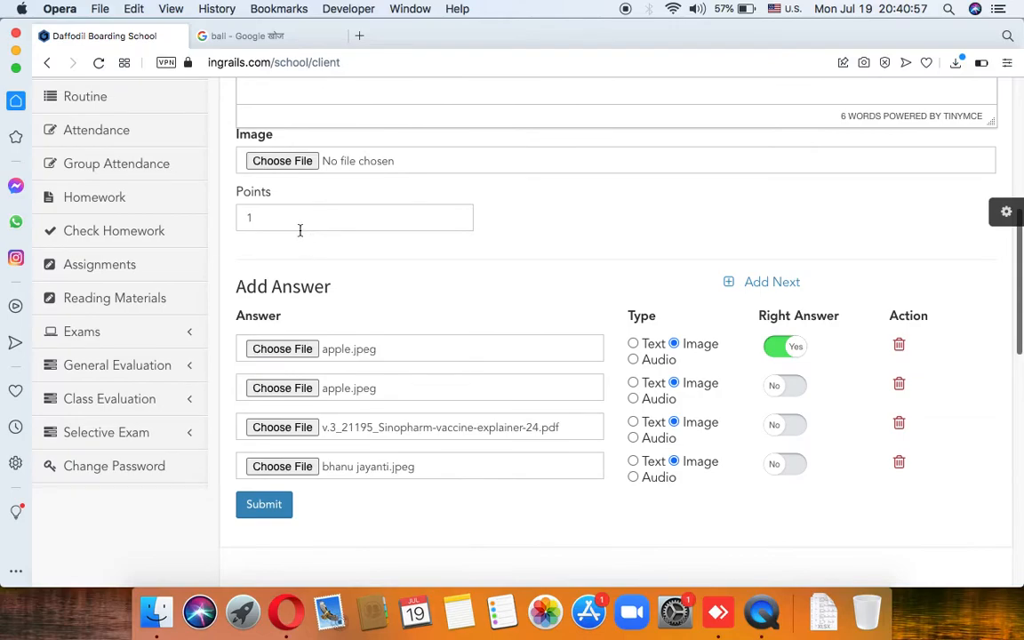
left_click(281, 218)
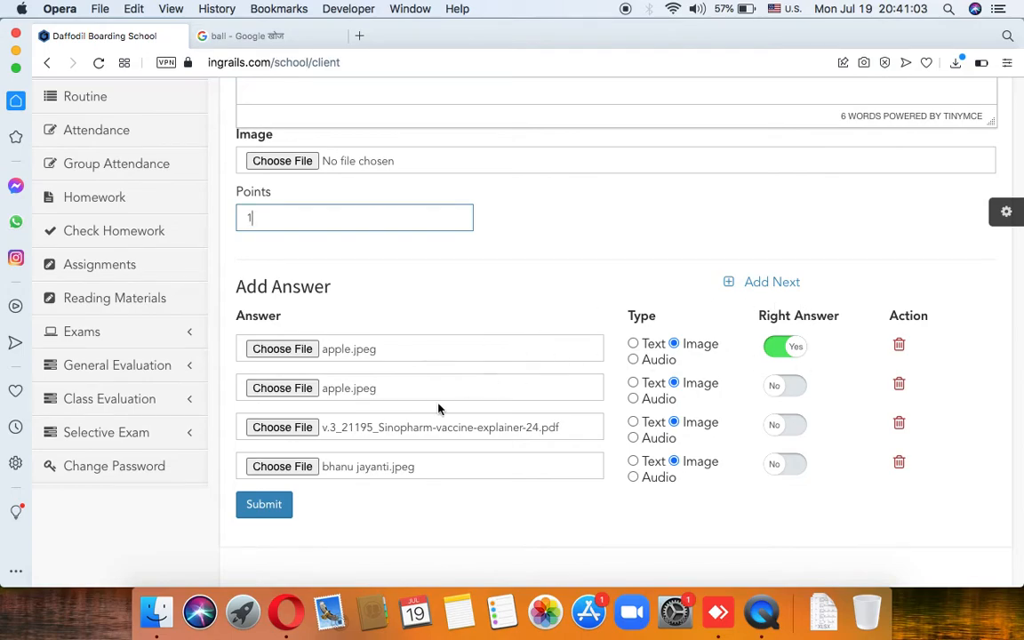
scroll(402, 417, "down", 1)
scroll(401, 416, "up", 3)
scroll(401, 417, "down", 3)
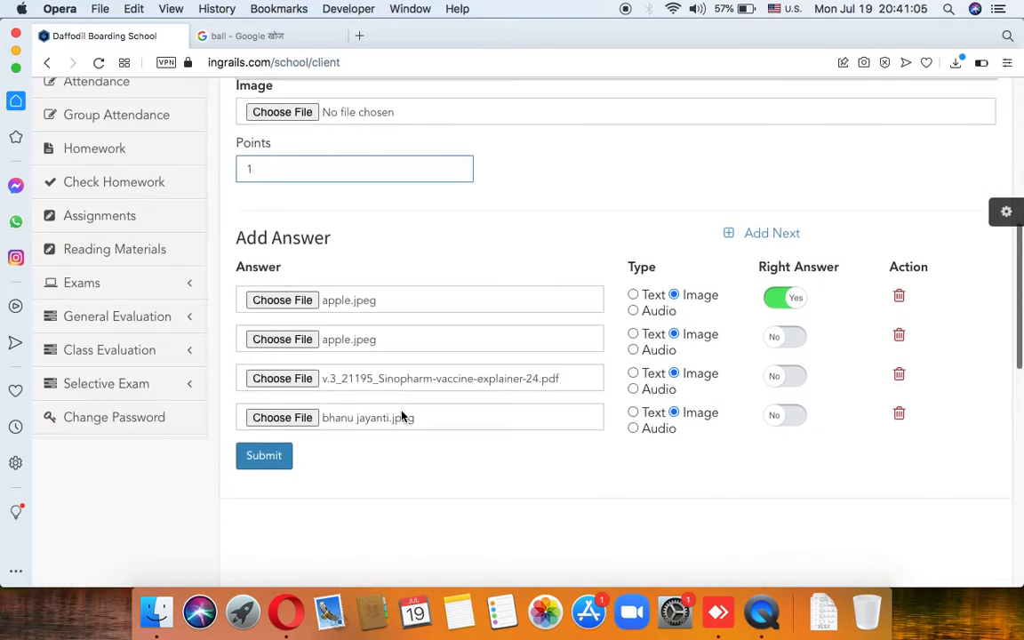
Step: Submit the ball question and review the form, where Veda flags 'Please select an image'
left_click(269, 455)
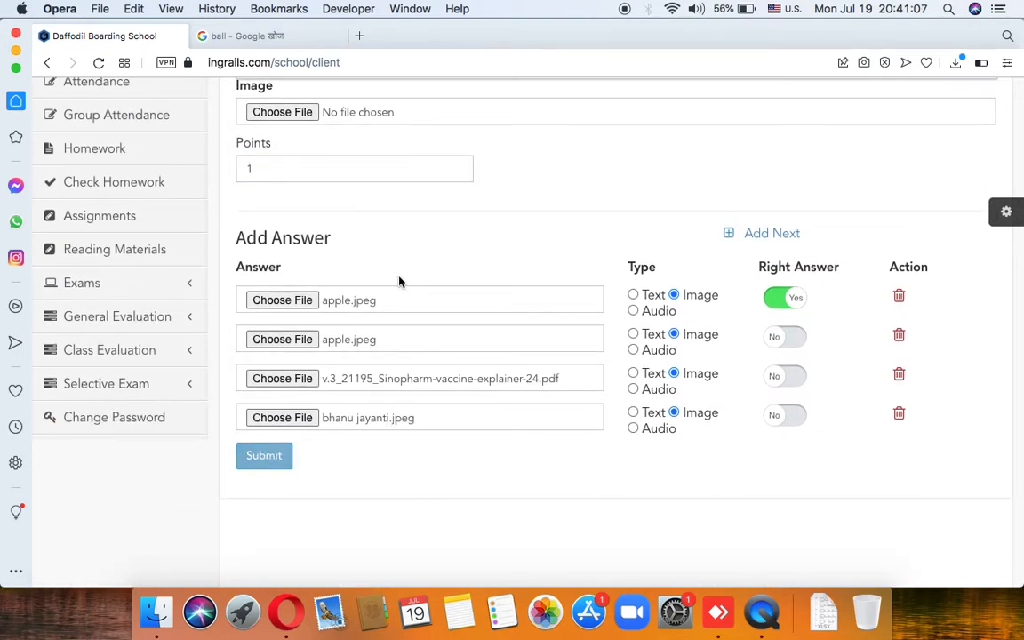
scroll(399, 282, "up", 2)
scroll(399, 282, "up", 2)
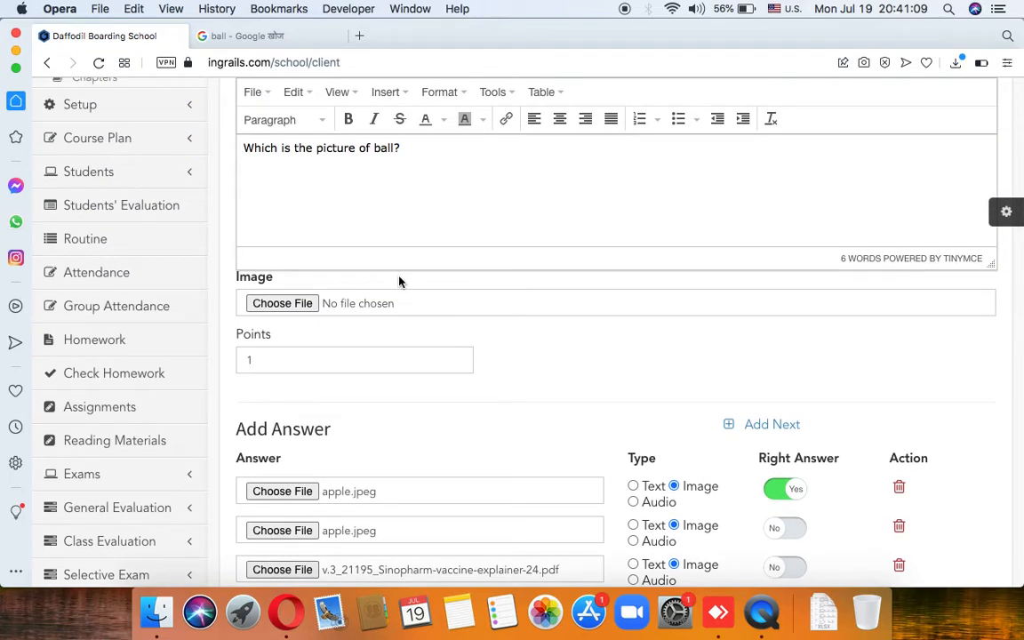
scroll(399, 282, "up", 2)
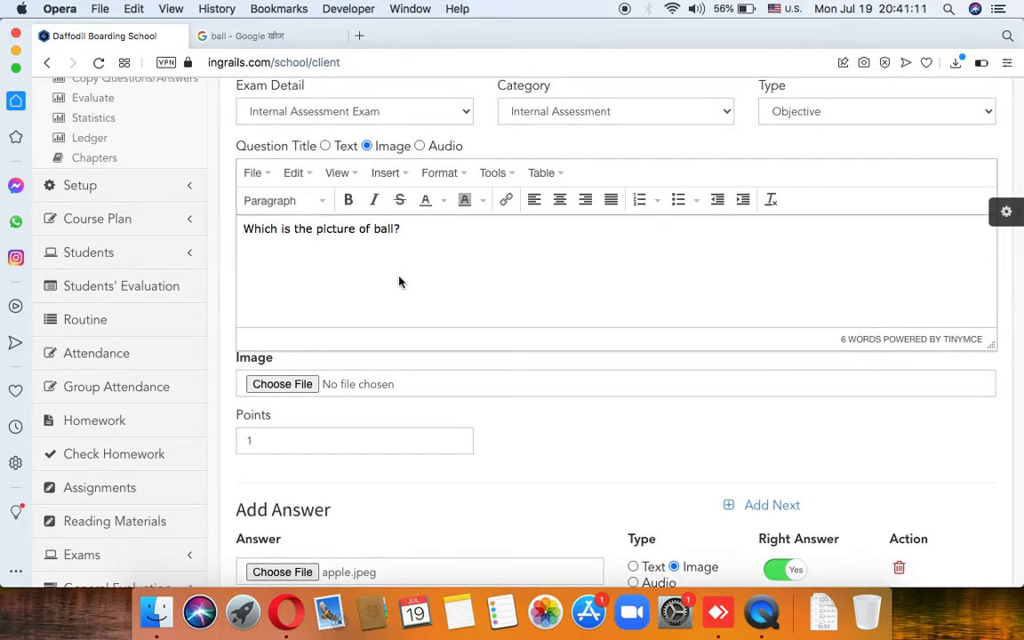
scroll(399, 282, "up", 5)
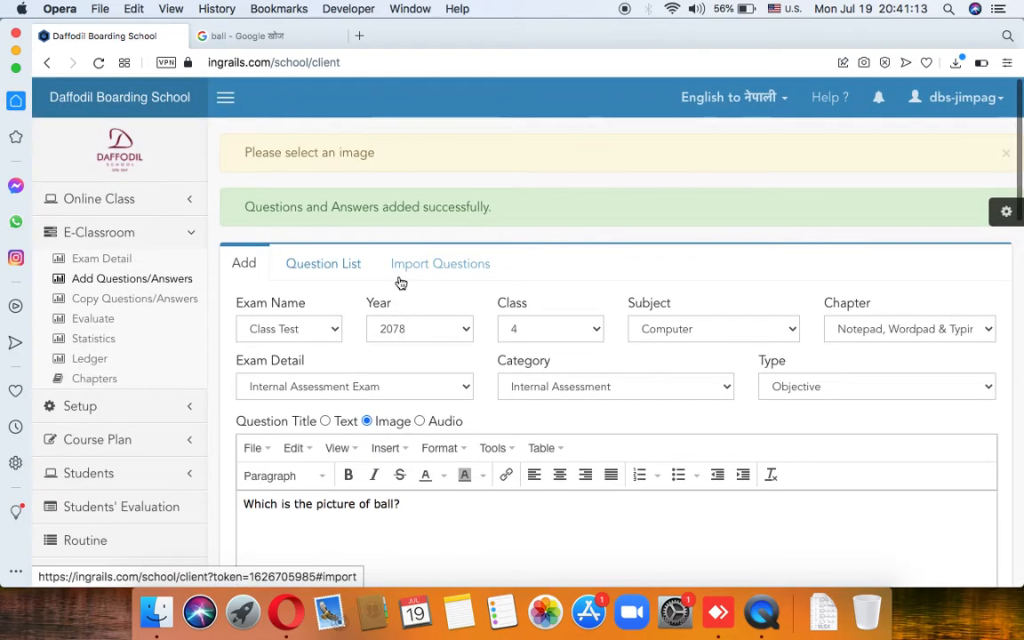
scroll(374, 320, "down", 2)
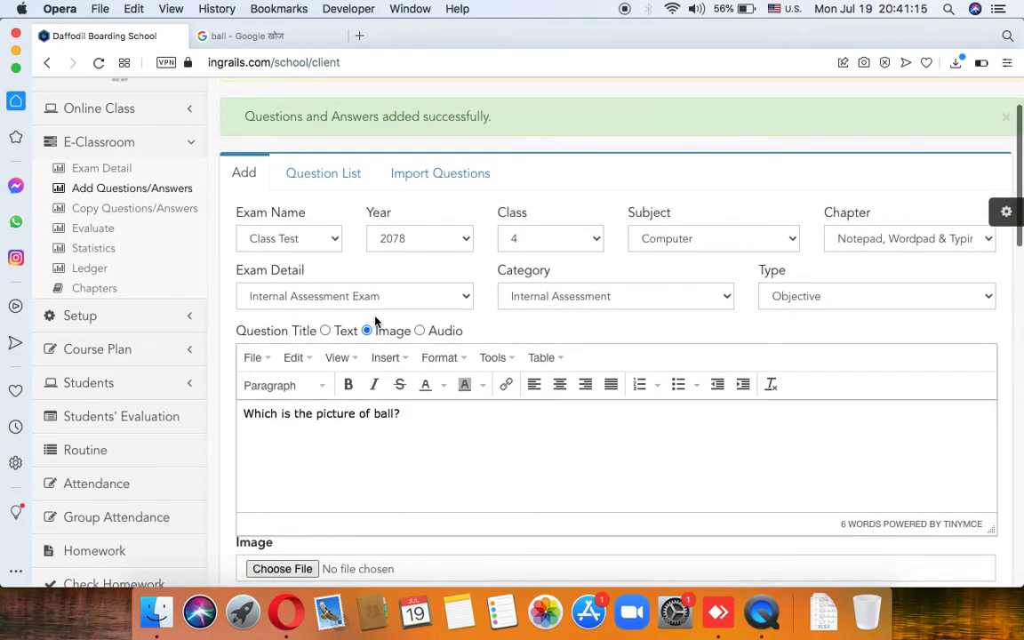
scroll(375, 321, "down", 5)
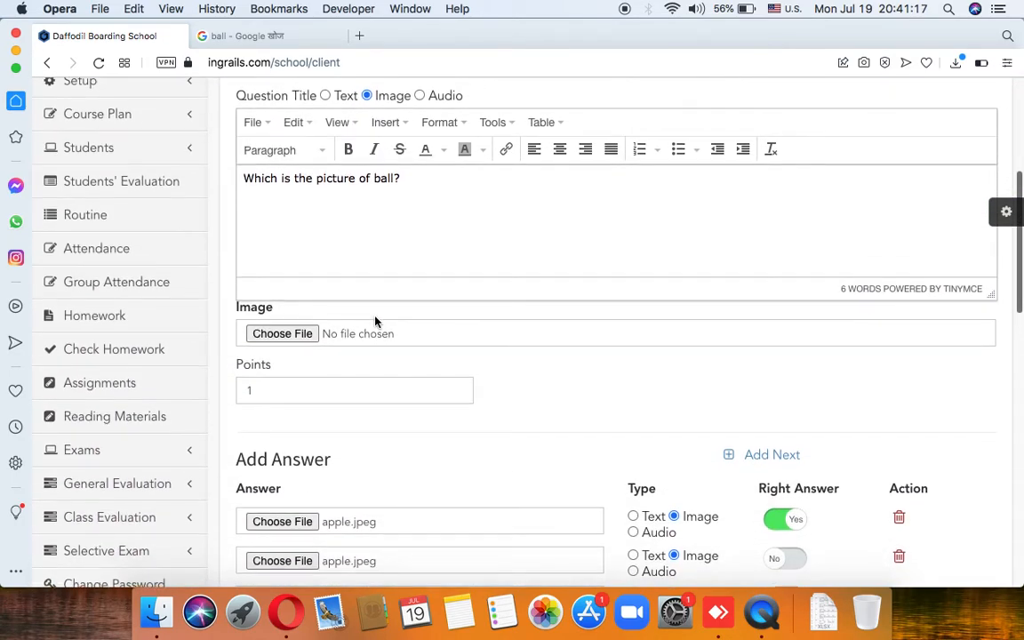
scroll(374, 320, "up", 1)
scroll(357, 295, "down", 5)
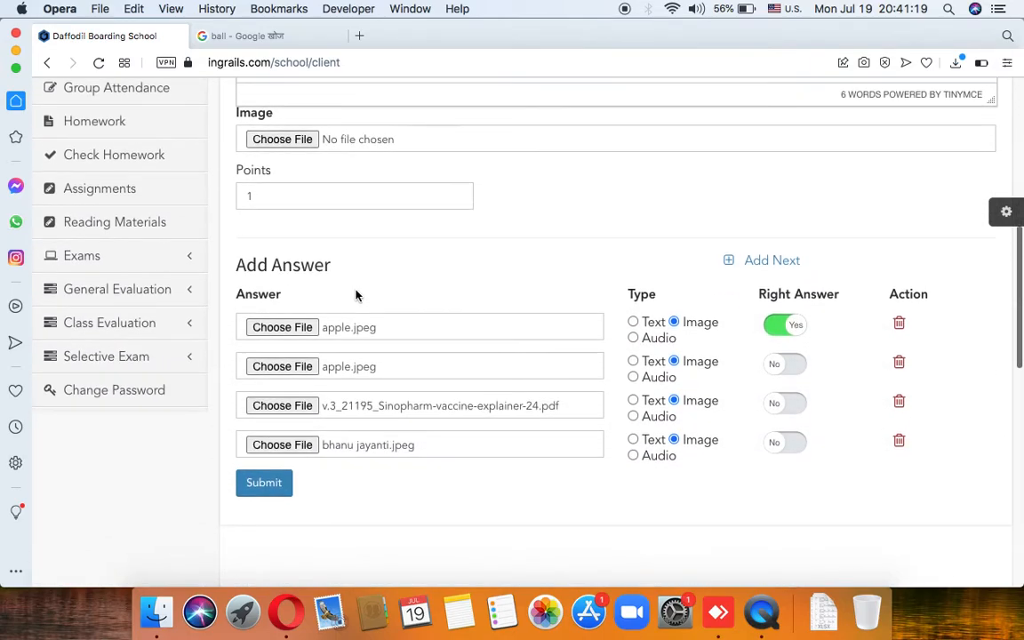
scroll(387, 379, "up", 1)
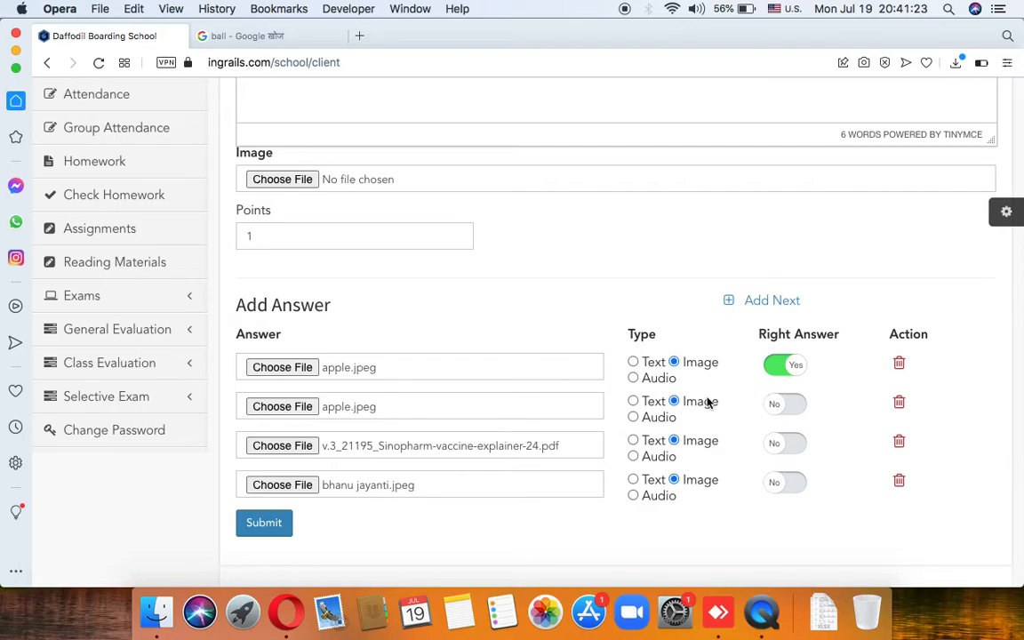
Step: Submit again, then attach the 31741-Article PDF as the question image
left_click(263, 524)
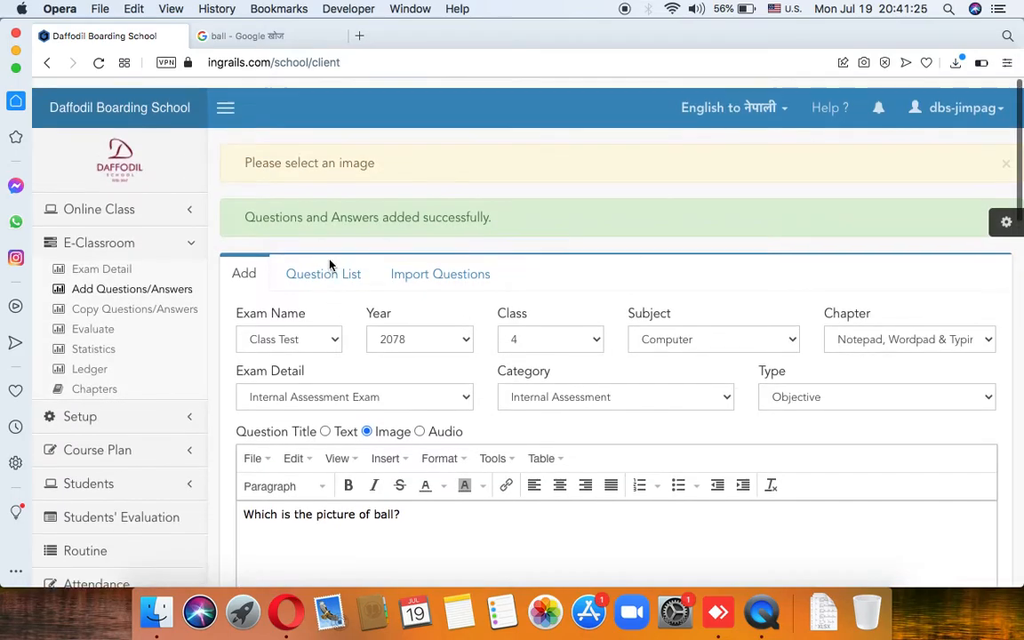
scroll(370, 256, "down", 3)
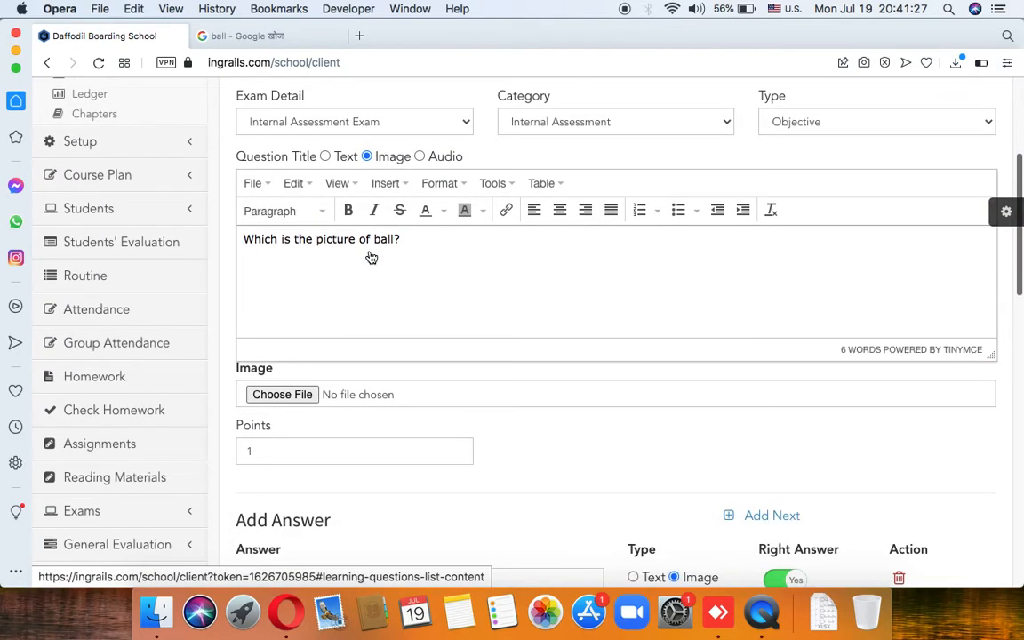
left_click(309, 394)
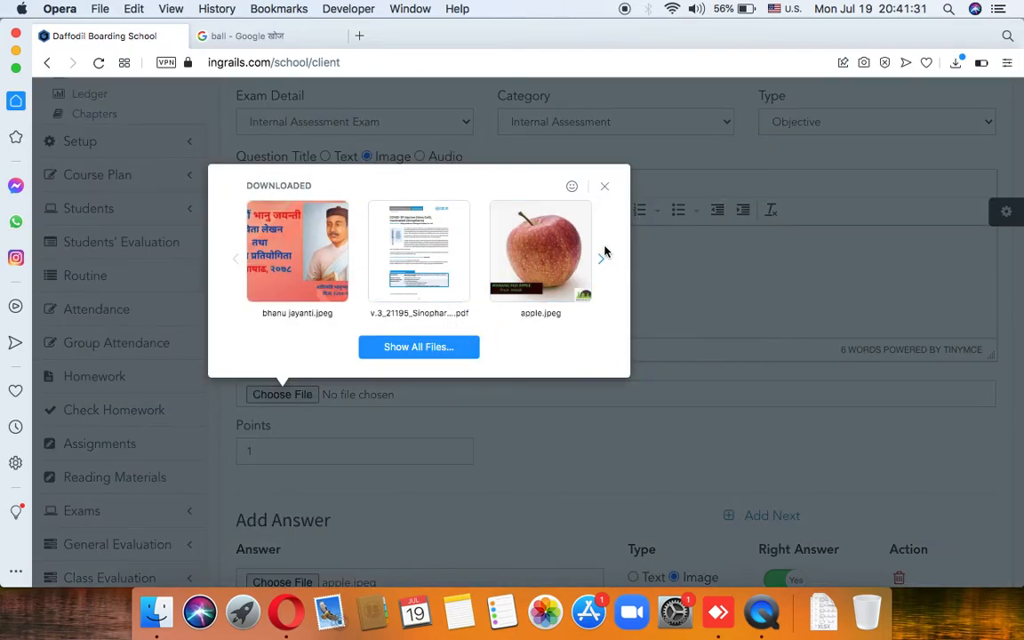
left_click(602, 260)
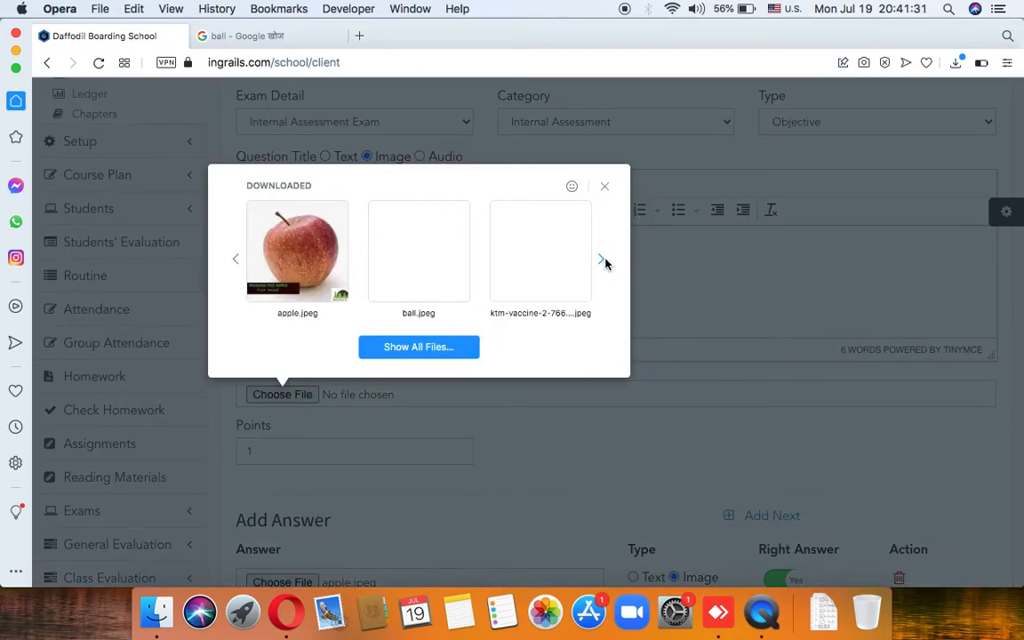
left_click(601, 259)
left_click(601, 259)
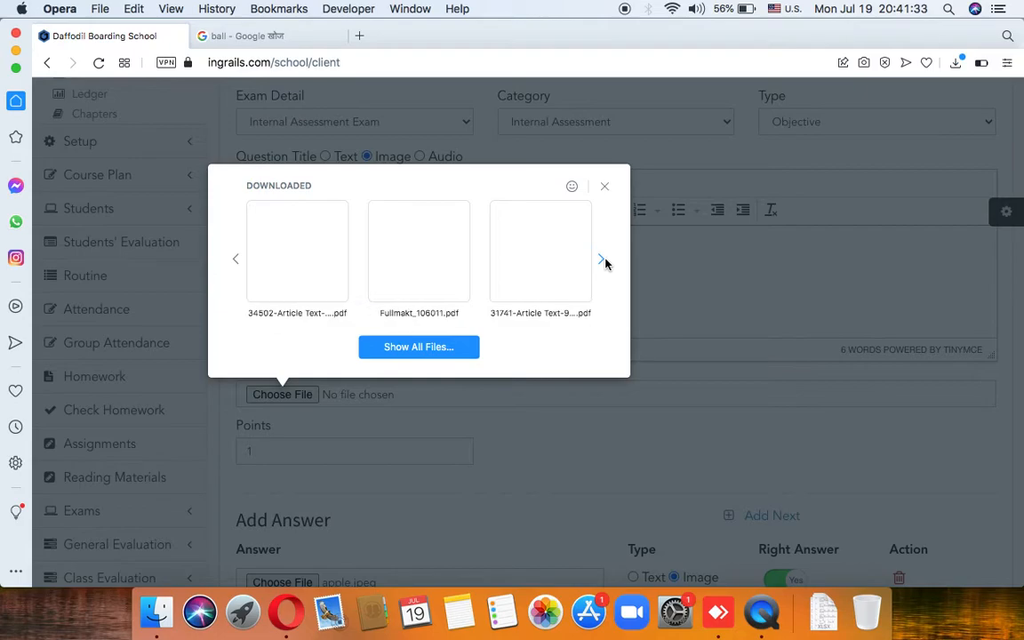
left_click(536, 260)
scroll(318, 420, "down", 3)
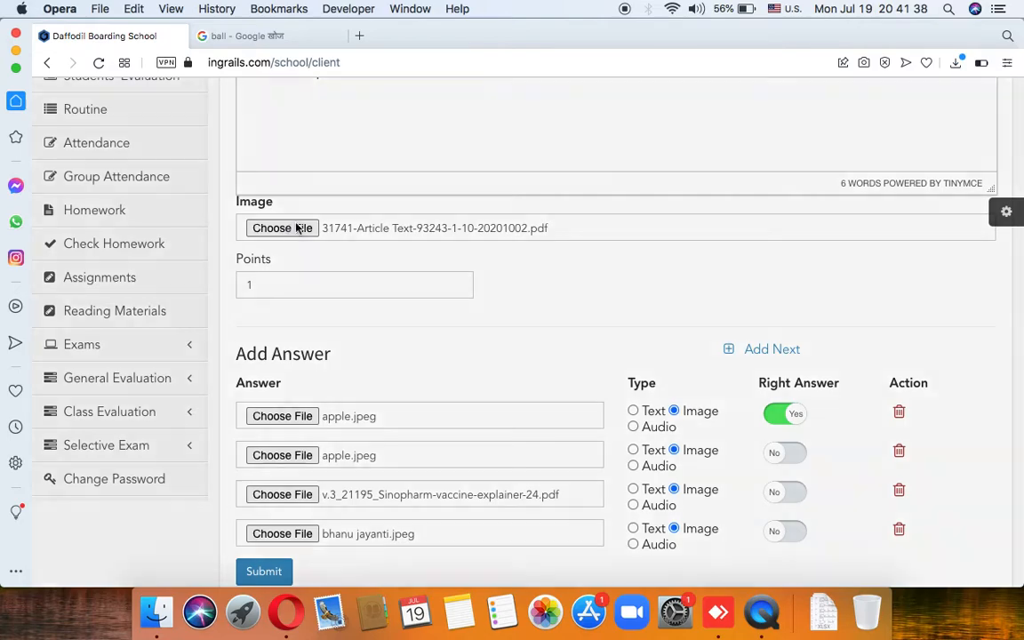
Step: Browse the downloaded files again for the question image, still keeping the 31741-Article PDF
left_click(285, 228)
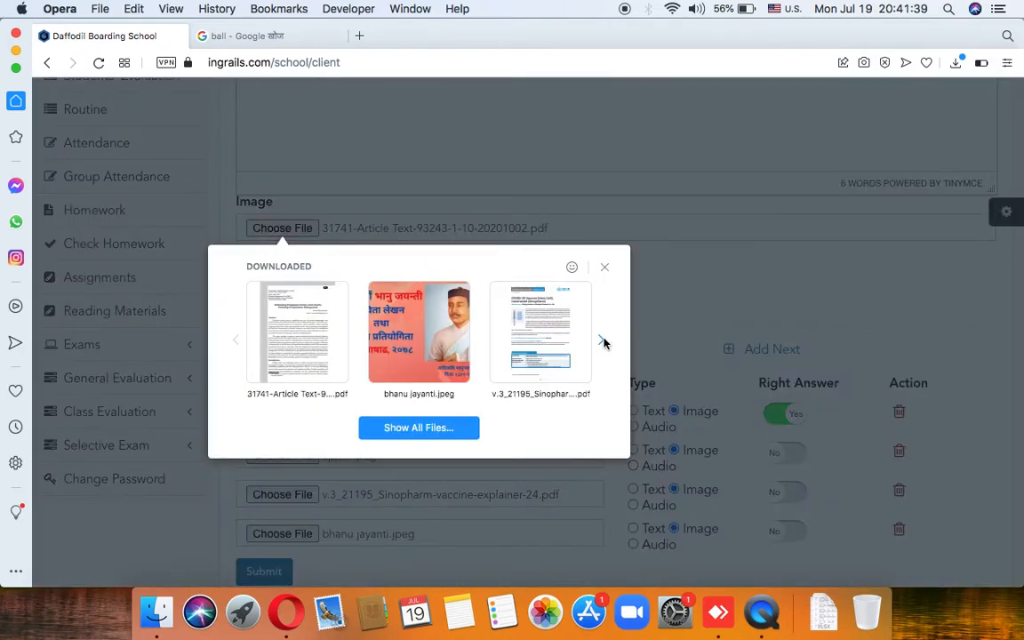
left_click(601, 340)
left_click(602, 340)
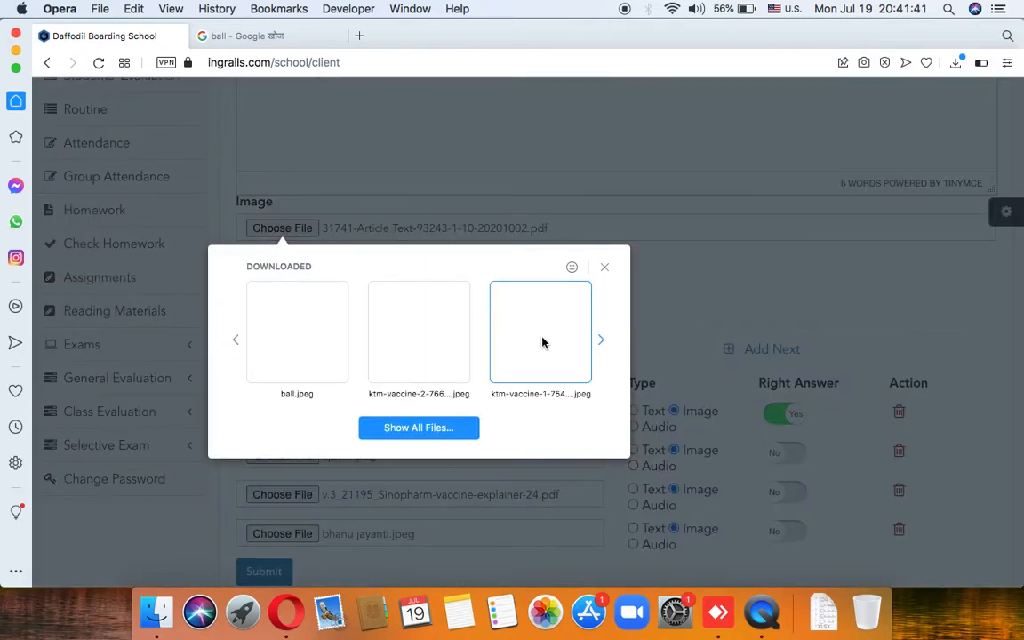
left_click(600, 342)
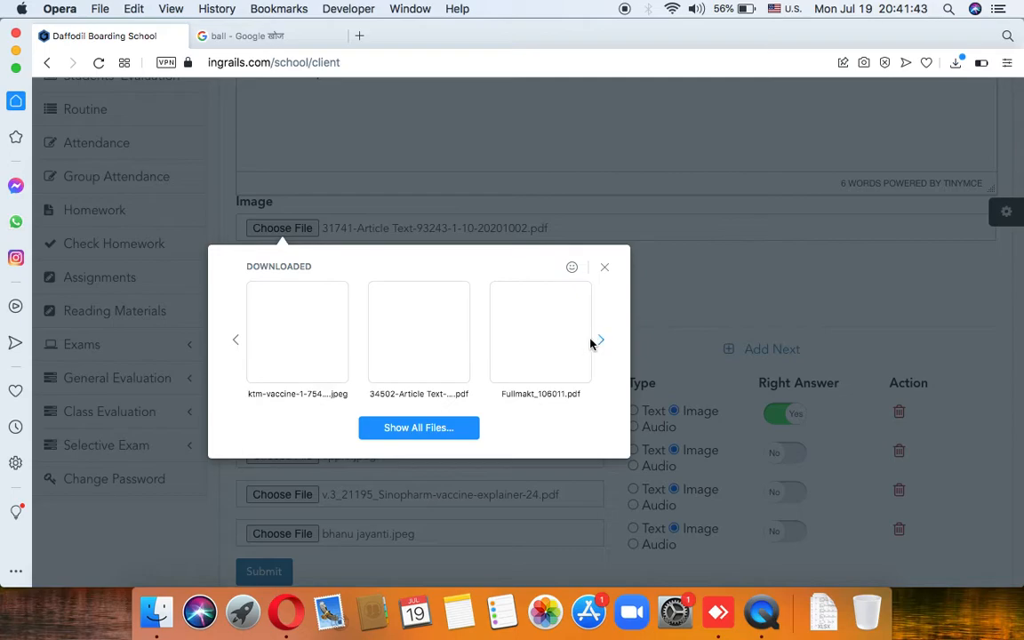
left_click(601, 344)
left_click(601, 345)
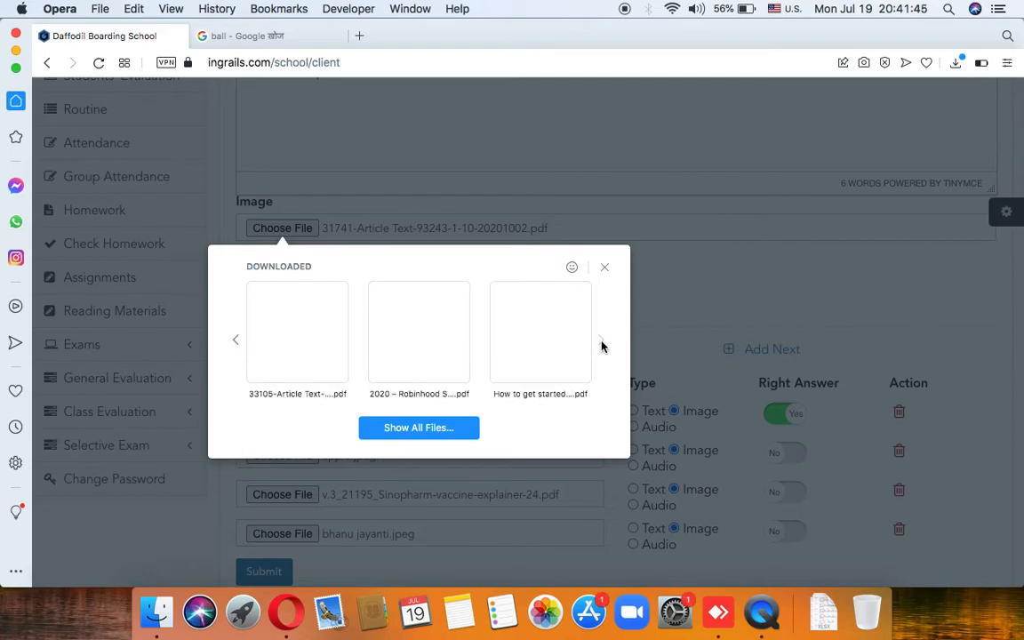
left_click(233, 345)
left_click(234, 344)
left_click(233, 344)
left_click(335, 346)
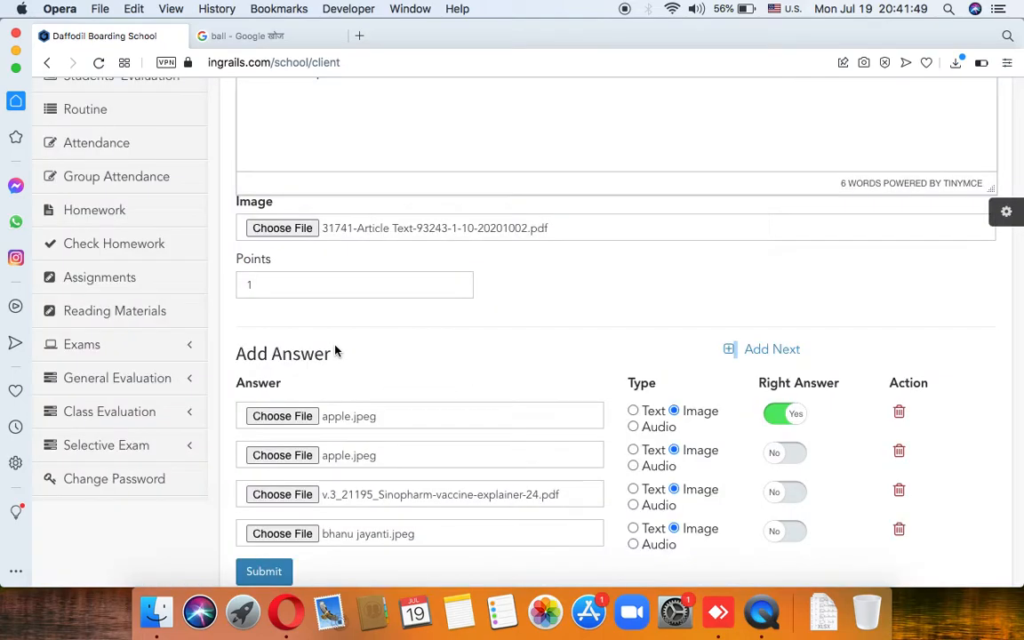
Step: Replace the question image with bhanu jayanti.jpeg and save the ball picture question
left_click(309, 229)
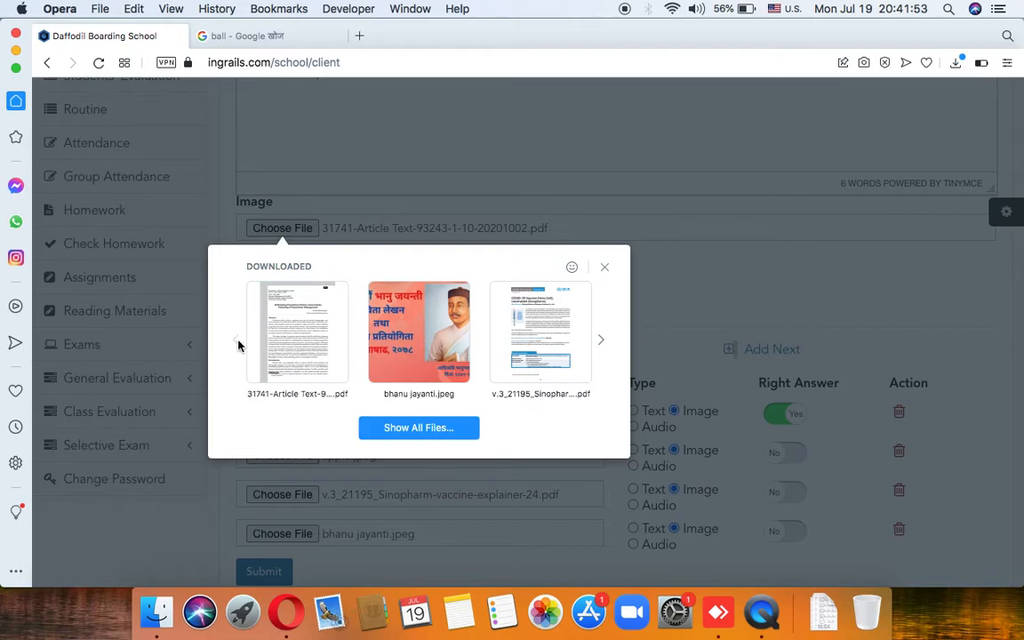
left_click(430, 350)
scroll(432, 351, "down", 3)
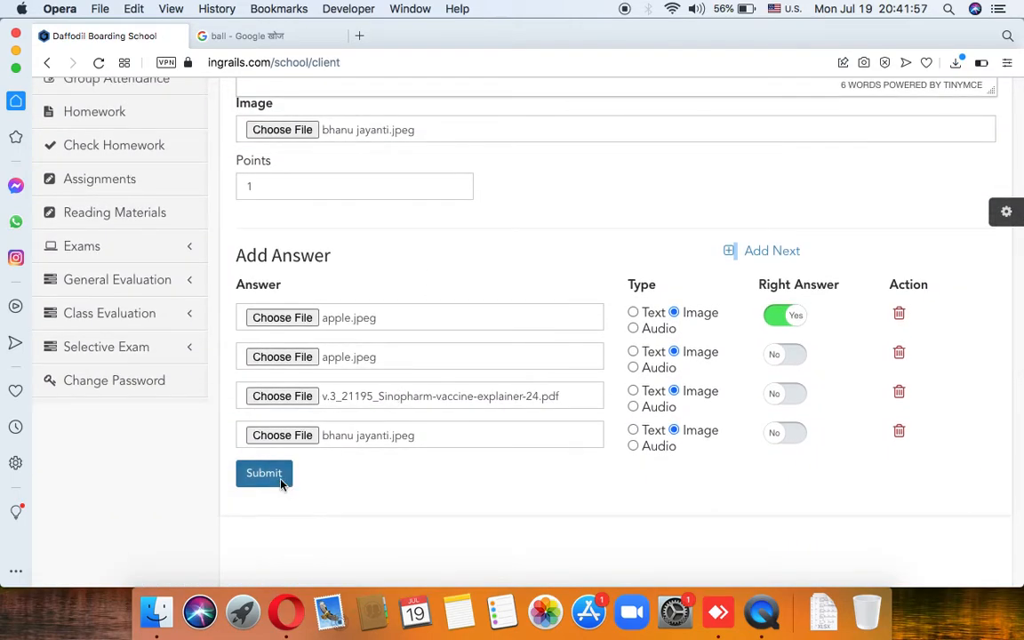
left_click(280, 478)
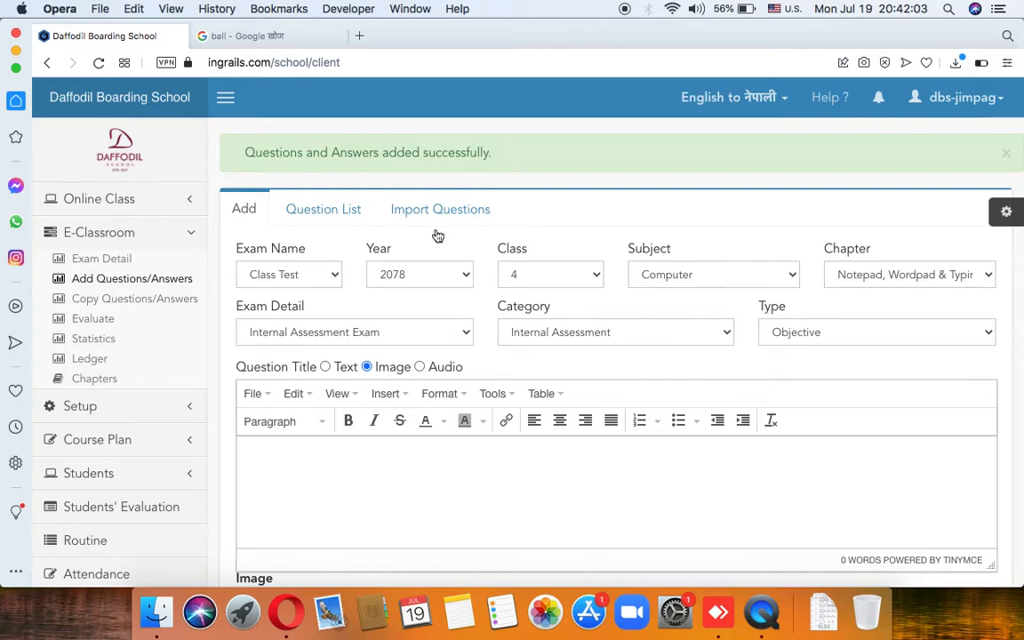
Step: Switch to the Question List tab and scroll through it
scroll(458, 289, "down", 4)
scroll(434, 370, "down", 7)
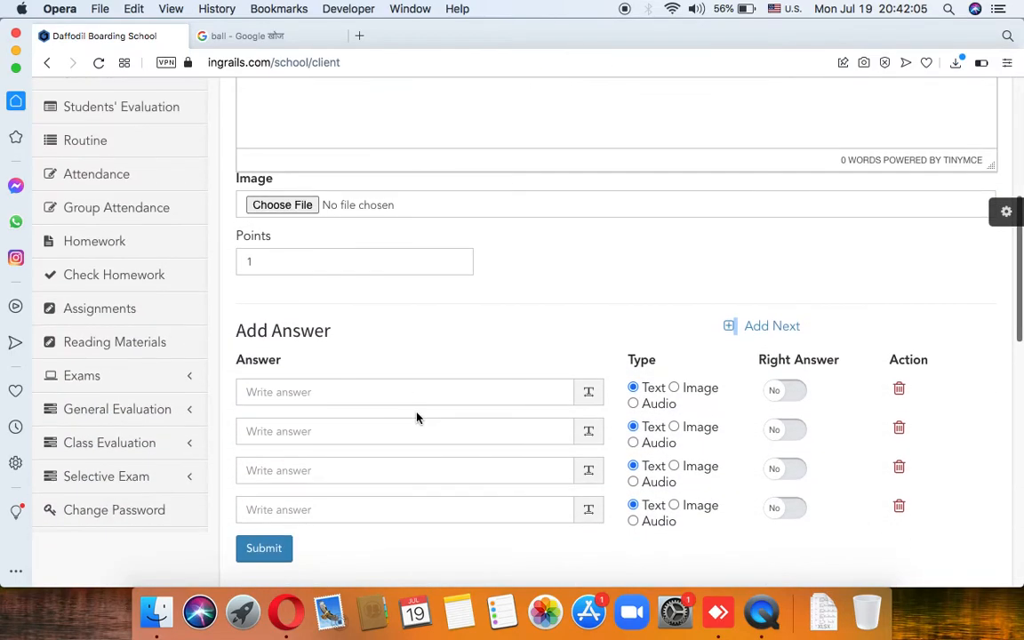
scroll(416, 417, "up", 4)
scroll(417, 418, "up", 3)
scroll(417, 418, "up", 2)
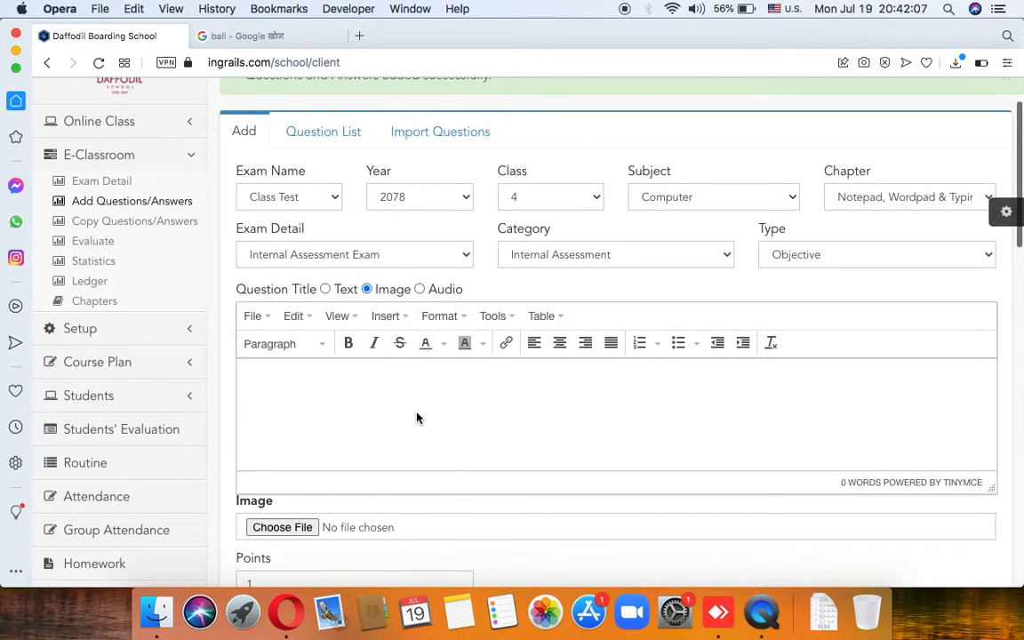
scroll(417, 417, "up", 2)
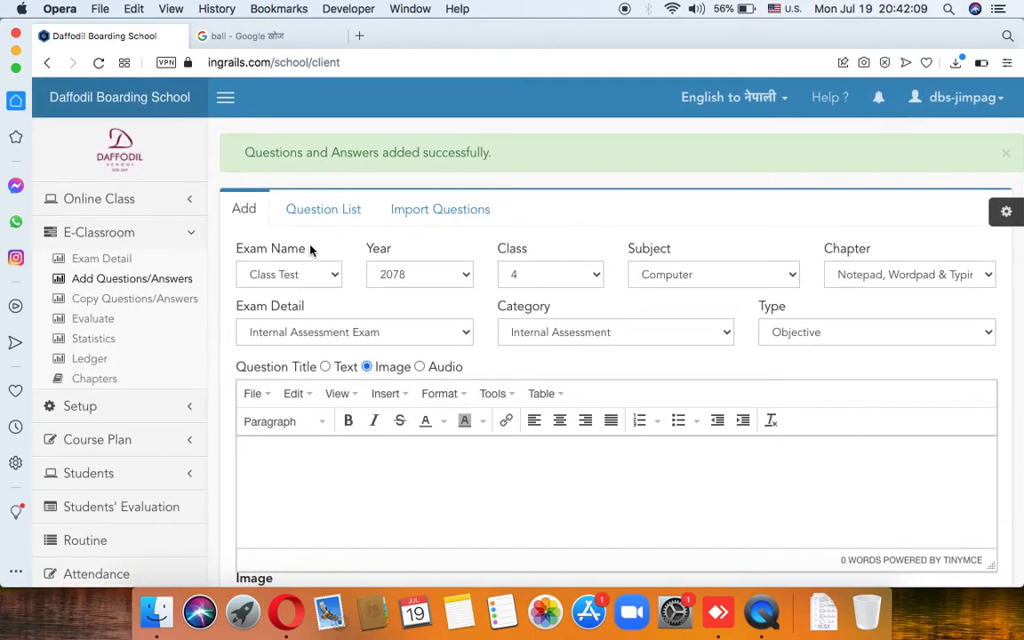
left_click(324, 216)
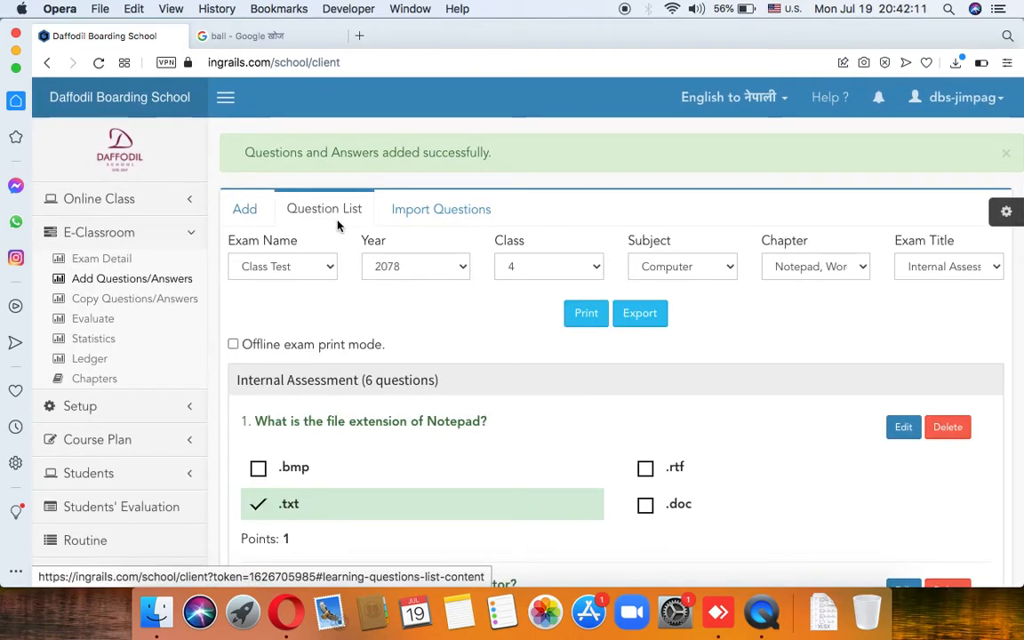
scroll(389, 313, "down", 2)
scroll(389, 314, "down", 15)
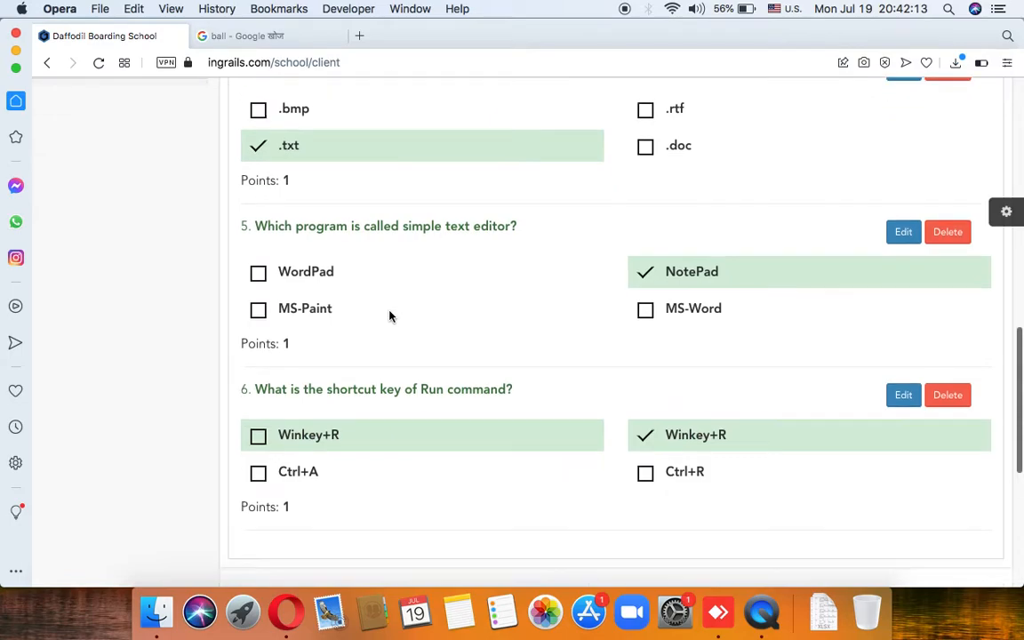
scroll(389, 317, "up", 10)
scroll(353, 144, "up", 2)
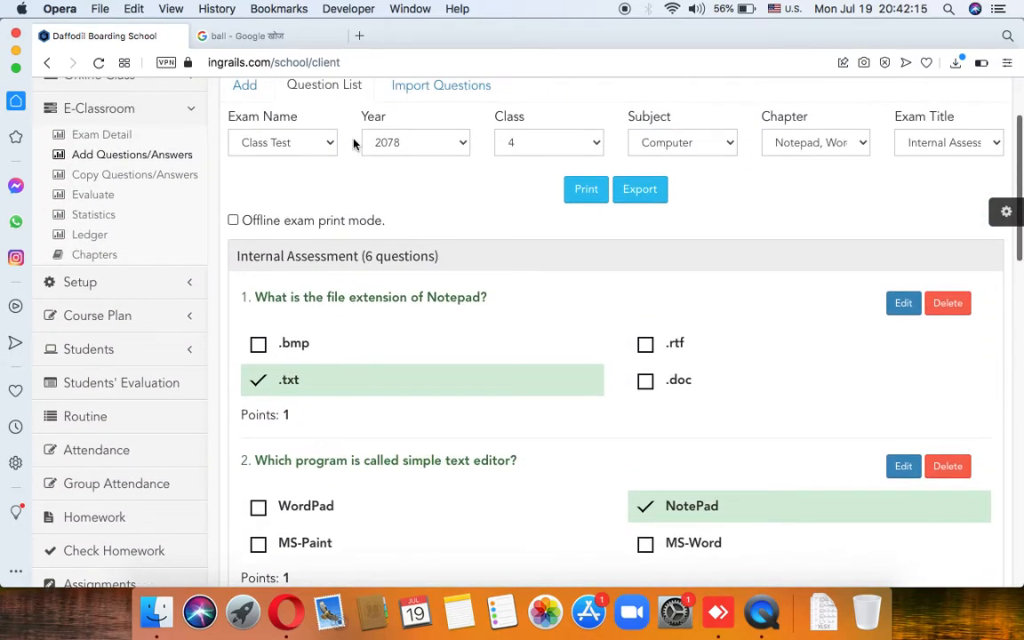
Step: Filter to Class Test, 2078, class 4, Notepad, Wordpad & Typing, Internal Assessment Exam
left_click(313, 151)
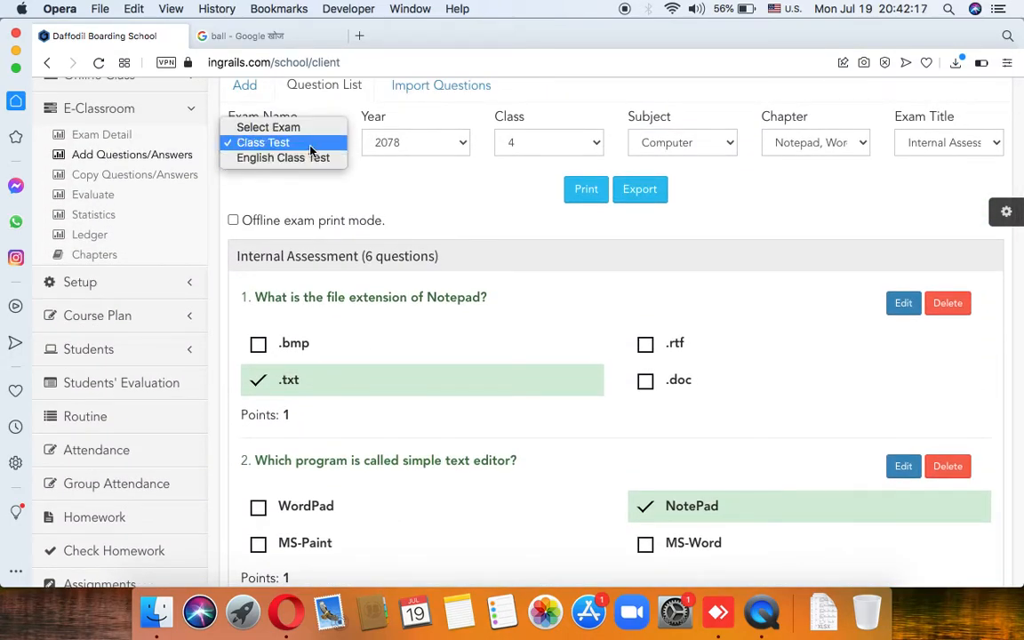
left_click(311, 152)
left_click(411, 142)
left_click(410, 142)
left_click(537, 140)
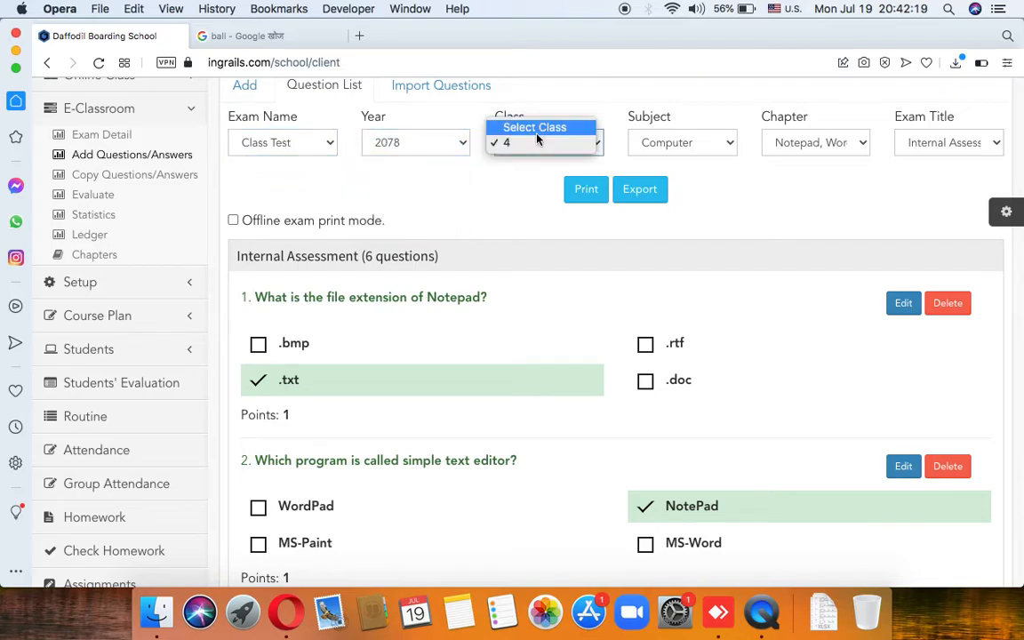
left_click(622, 137)
left_click(813, 149)
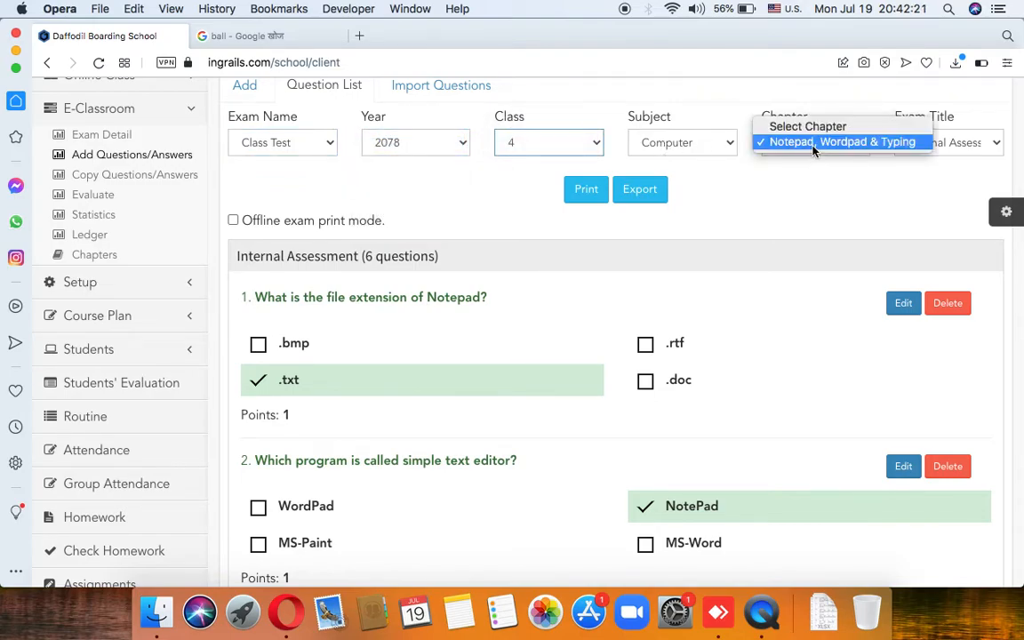
left_click(813, 146)
left_click(942, 142)
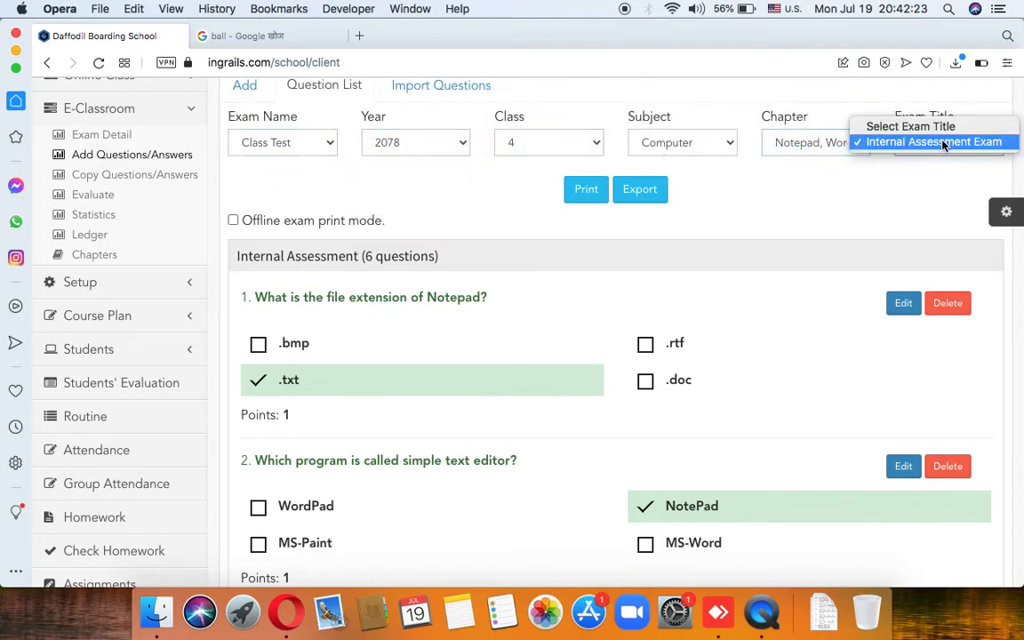
left_click(944, 142)
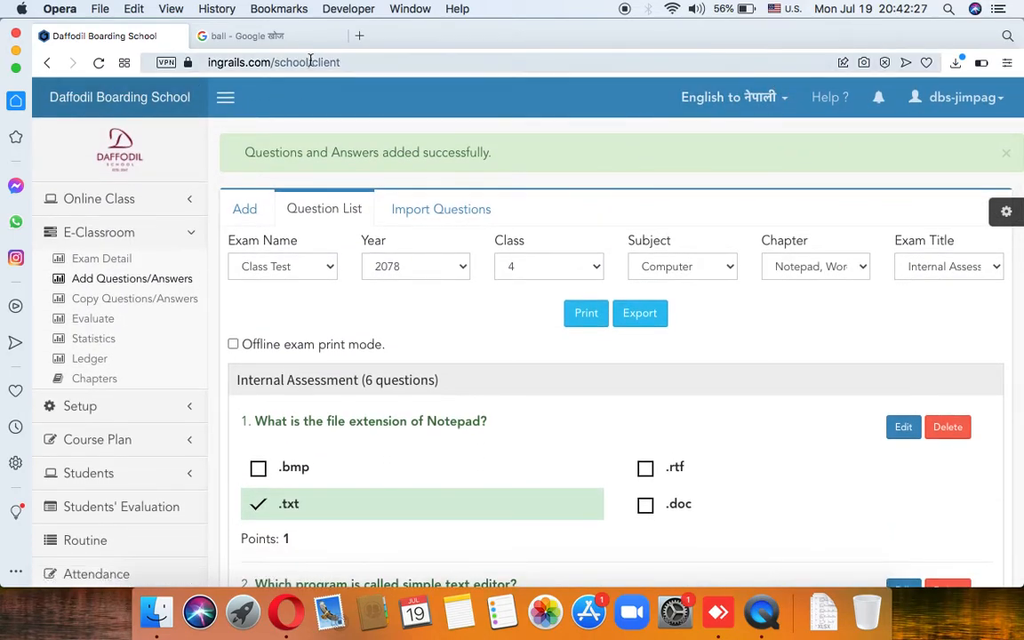
Step: Reload the Veda page and return to the Question List tab
left_click(99, 64)
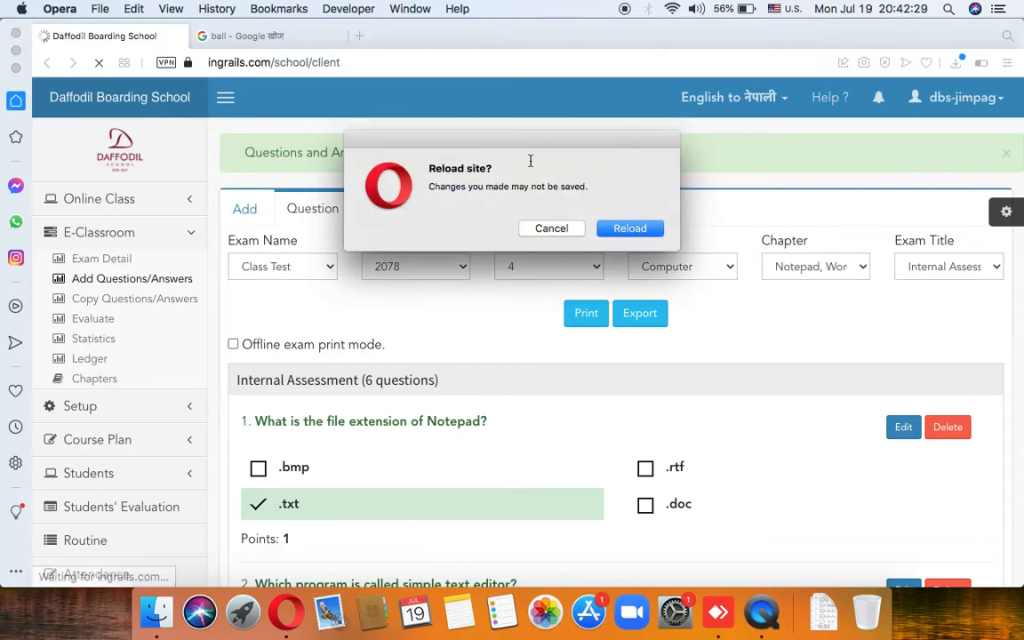
left_click(623, 228)
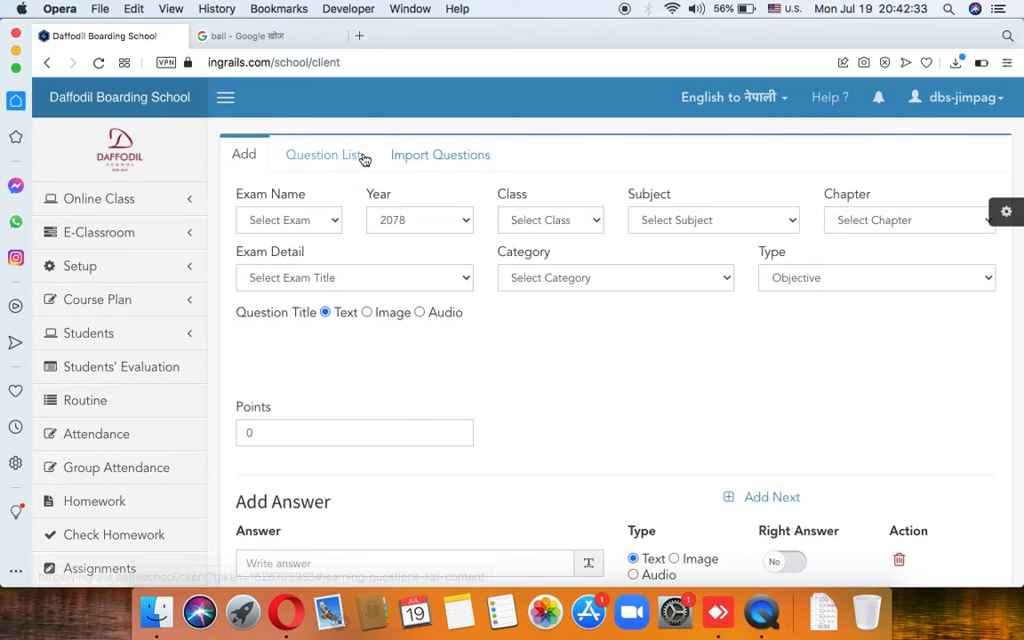
left_click(355, 157)
Step: Filter to Class Test, 2078, class 4, Computer, Notepad, Wordpad & Typing, Internal Assessment
left_click(309, 211)
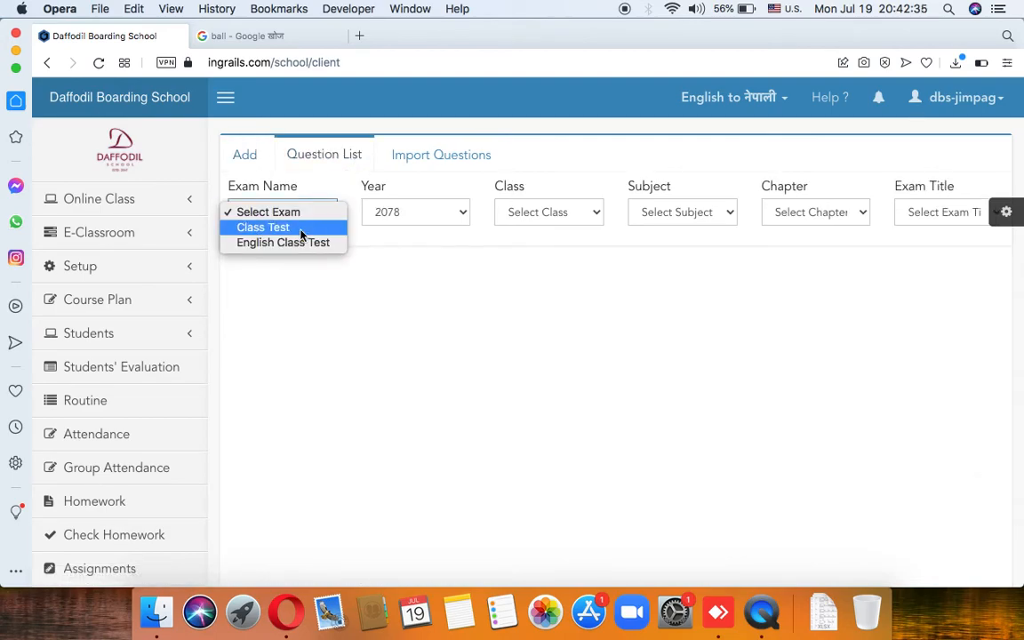
left_click(299, 227)
left_click(416, 217)
left_click(416, 217)
left_click(535, 212)
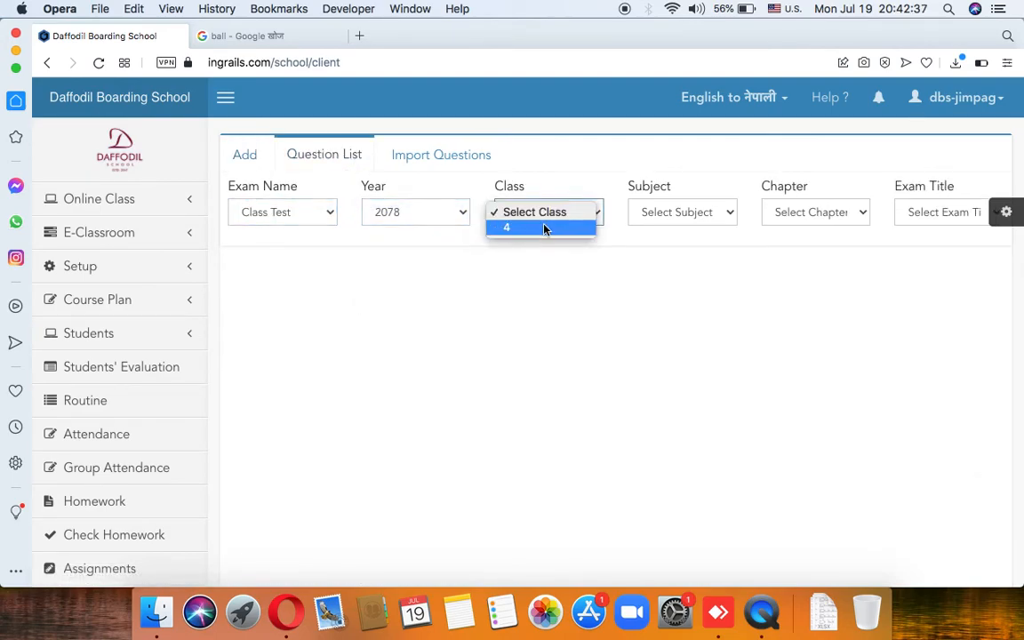
left_click(549, 229)
left_click(671, 216)
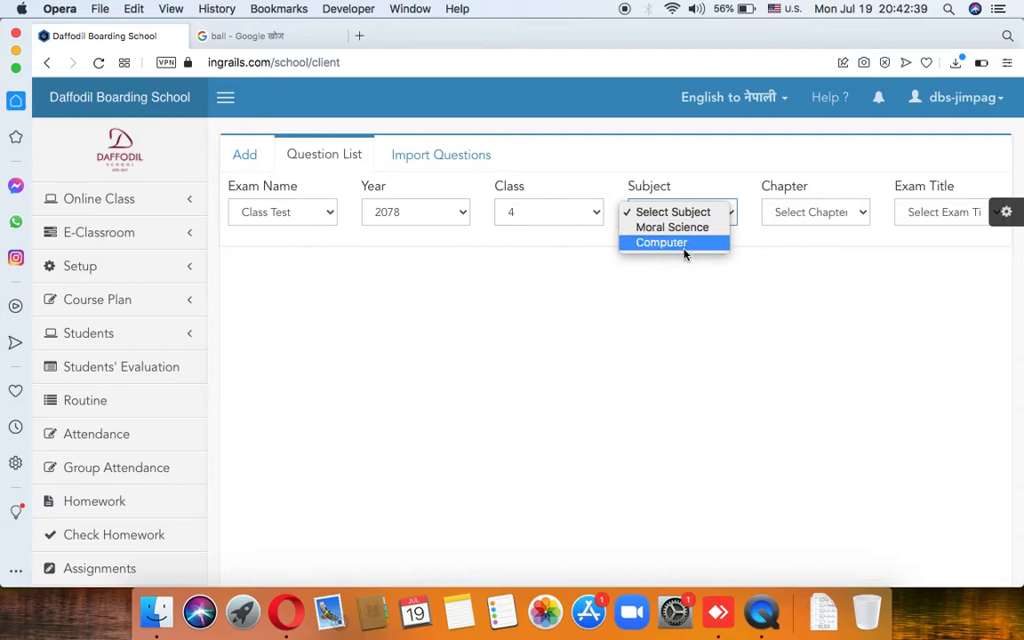
left_click(675, 242)
left_click(811, 216)
left_click(818, 228)
left_click(922, 213)
left_click(926, 229)
scroll(608, 391, "down", 10)
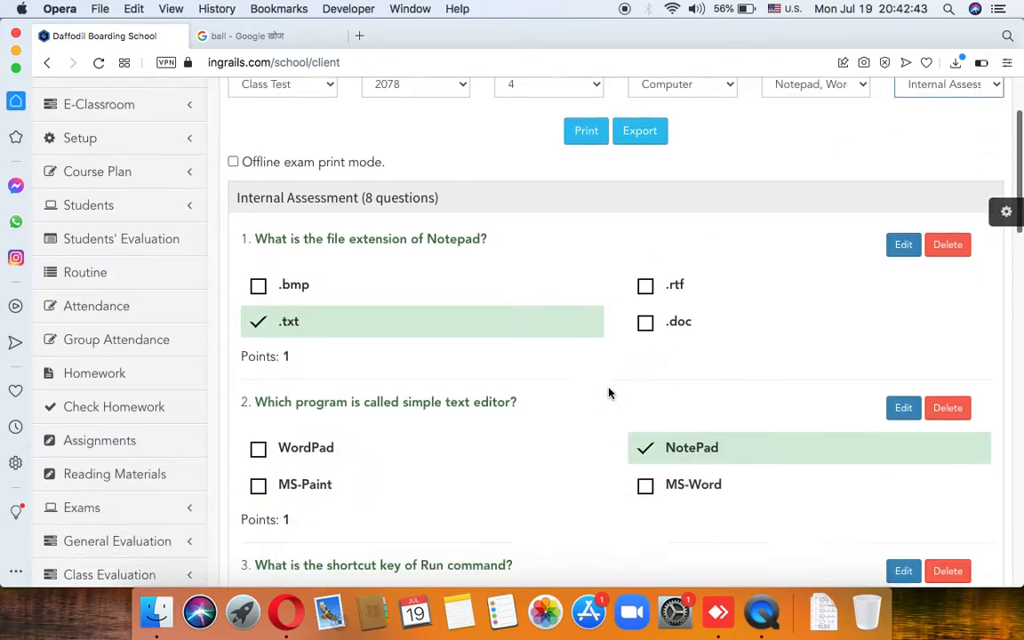
scroll(608, 391, "down", 4)
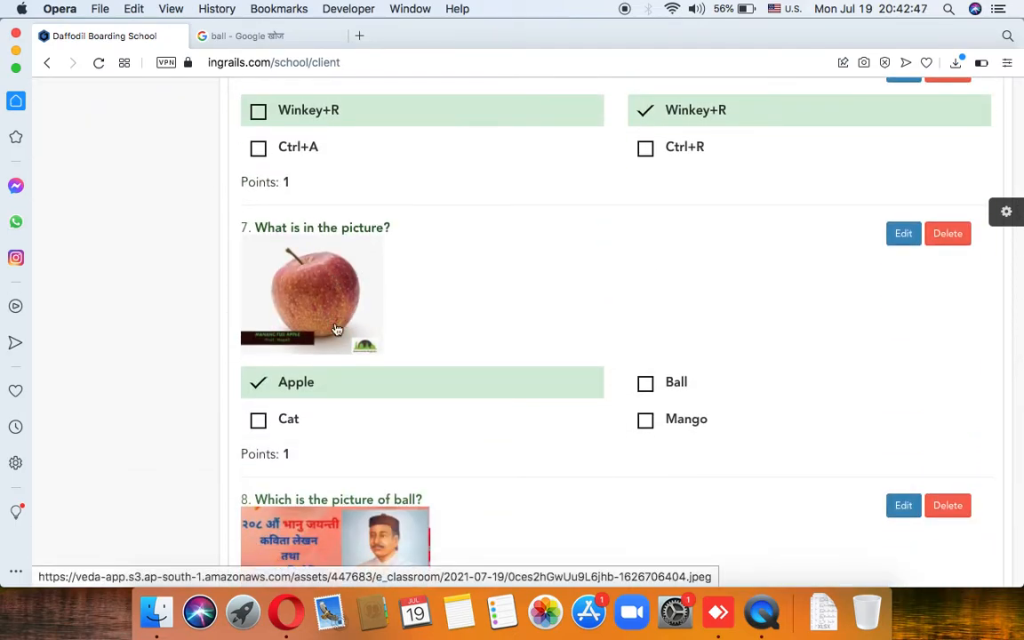
scroll(347, 301, "down", 1)
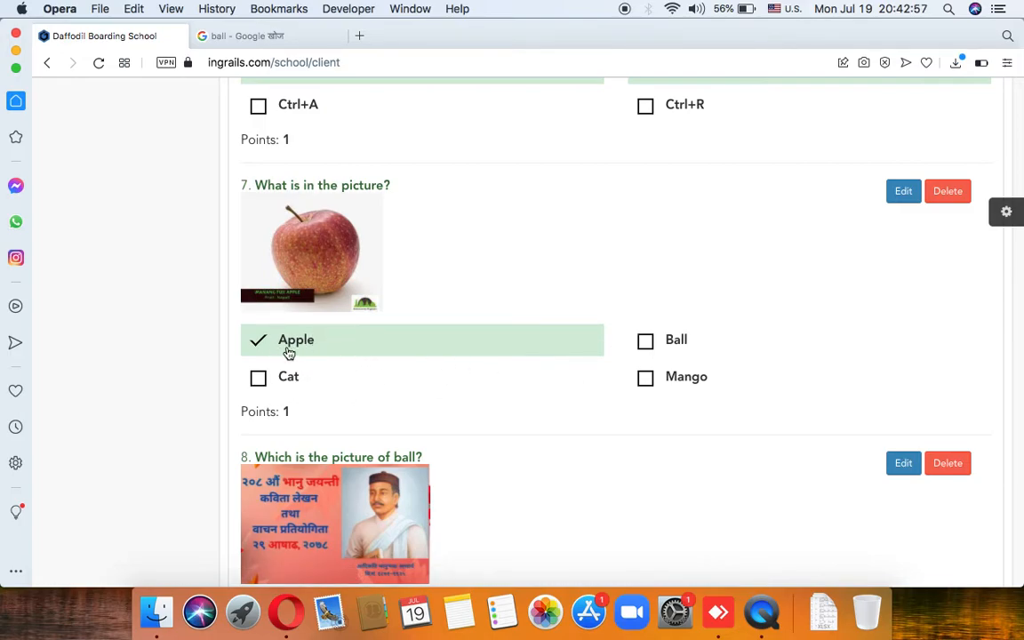
scroll(305, 346, "down", 1)
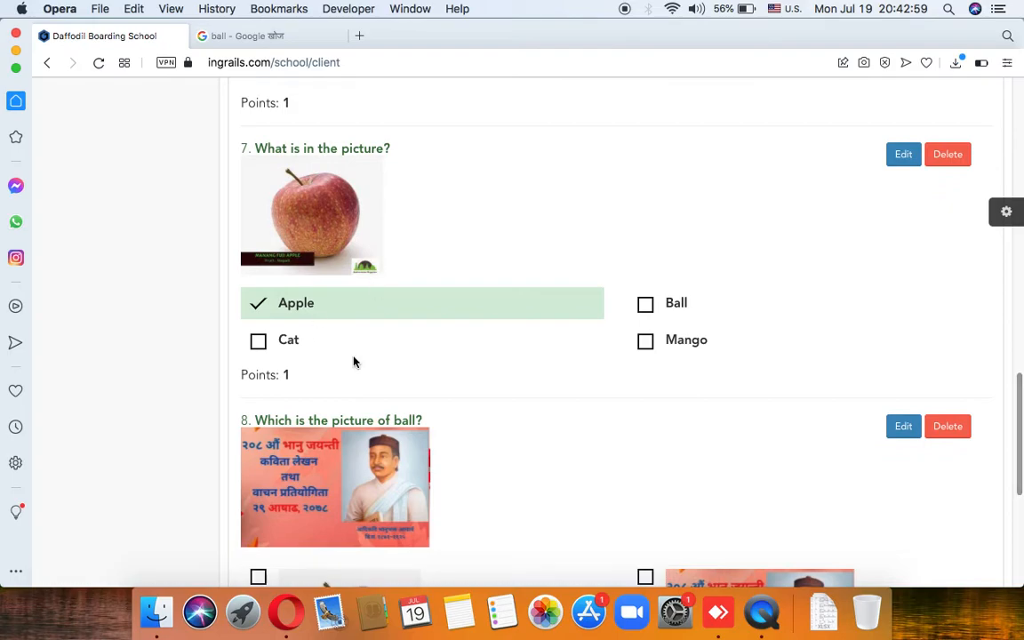
scroll(354, 360, "down", 3)
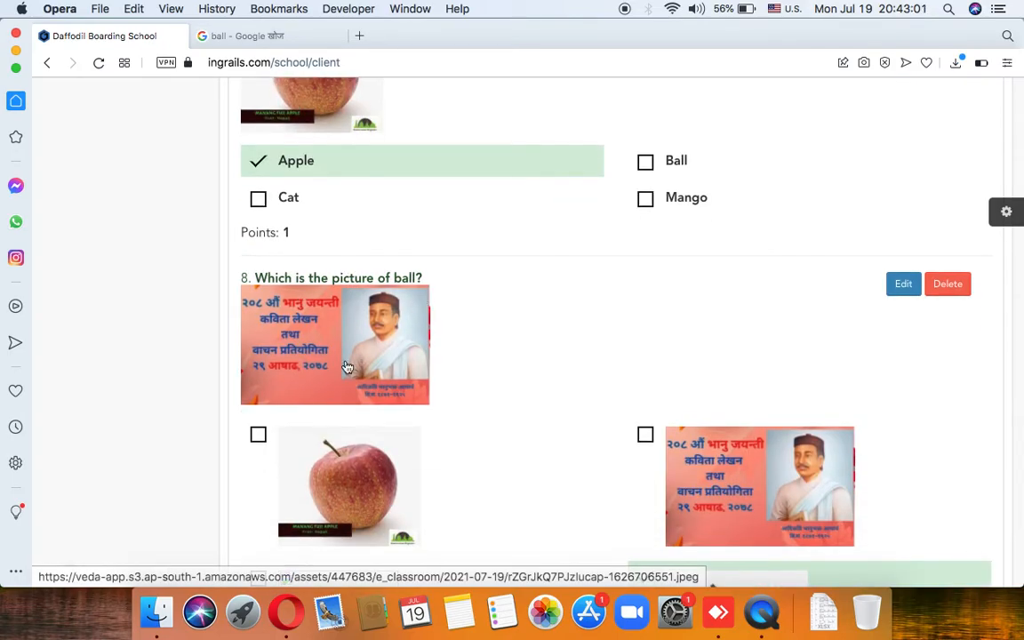
scroll(338, 353, "down", 1)
scroll(338, 353, "down", 5)
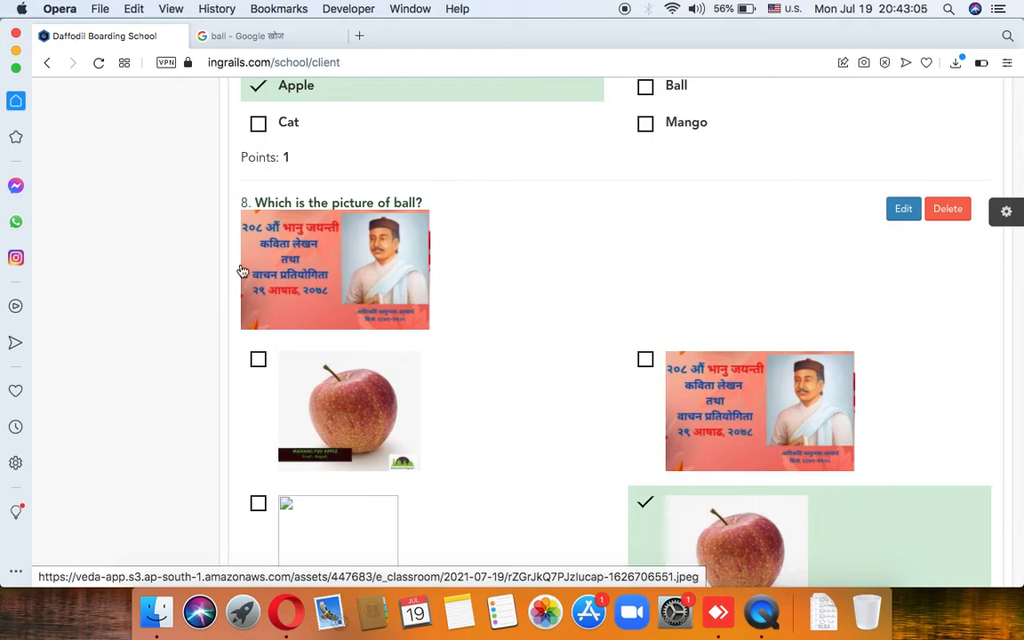
scroll(338, 296, "down", 4)
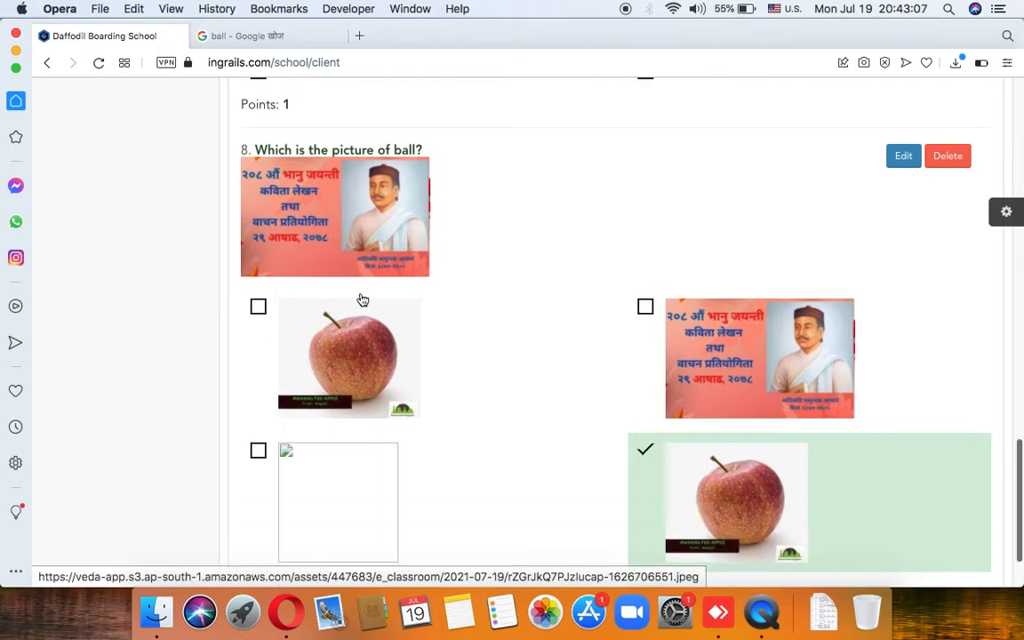
scroll(381, 201, "down", 5)
scroll(377, 257, "up", 6)
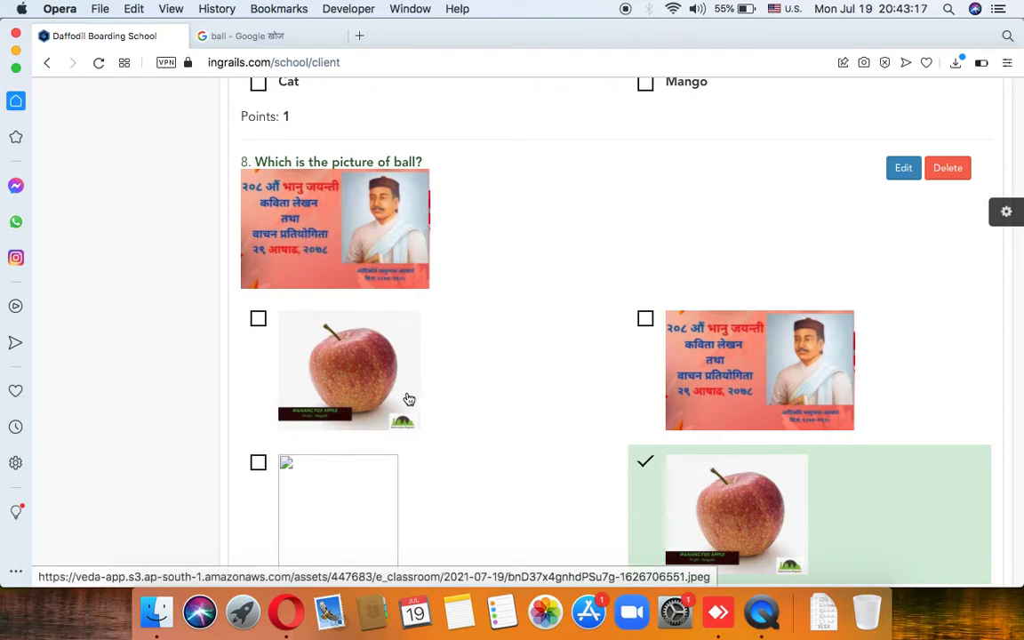
scroll(407, 399, "down", 1)
scroll(375, 370, "down", 1)
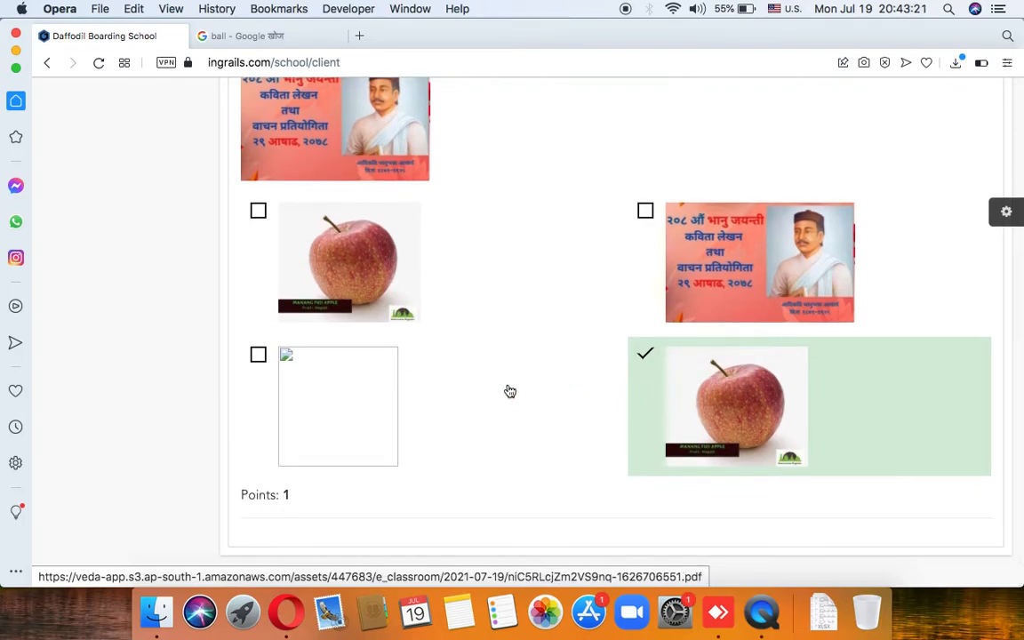
scroll(482, 364, "up", 20)
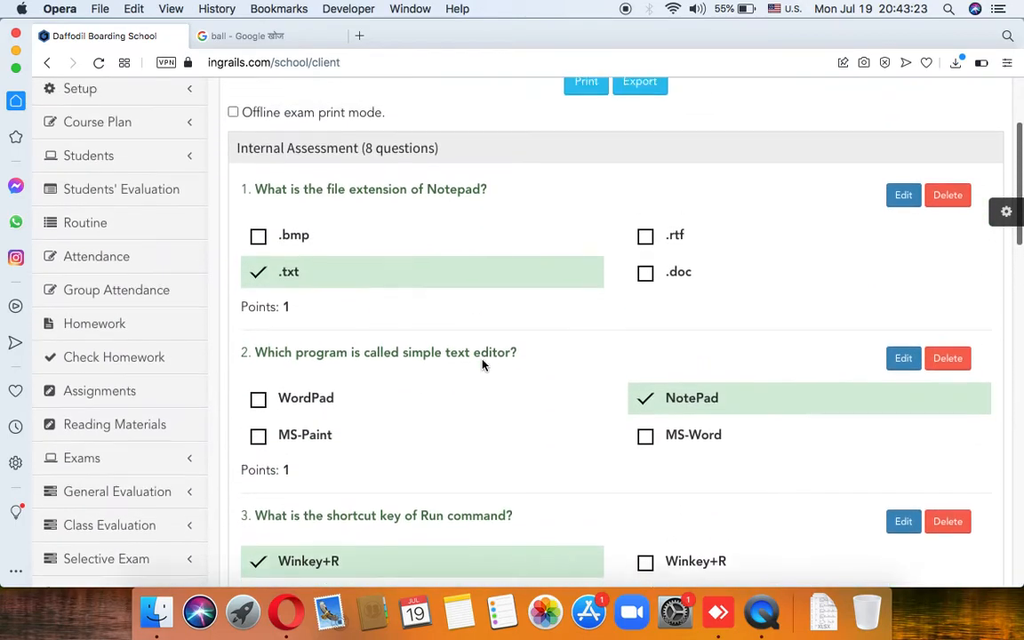
scroll(482, 365, "up", 4)
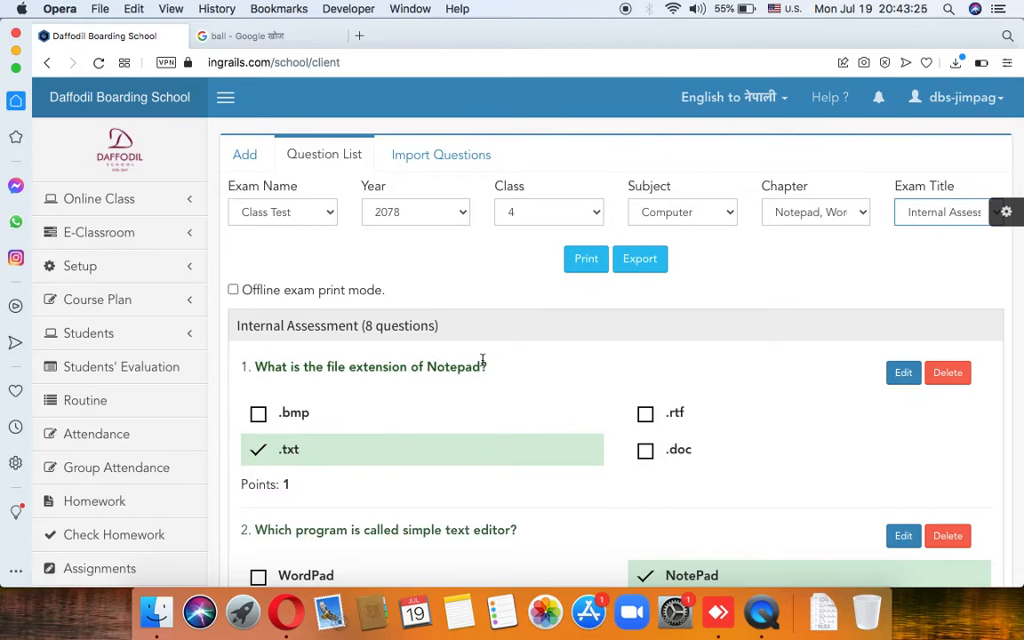
Step: Export the Internal Assessment question list to 4_Computer__questions.xlsx and show it in Finder
left_click(261, 156)
left_click(325, 159)
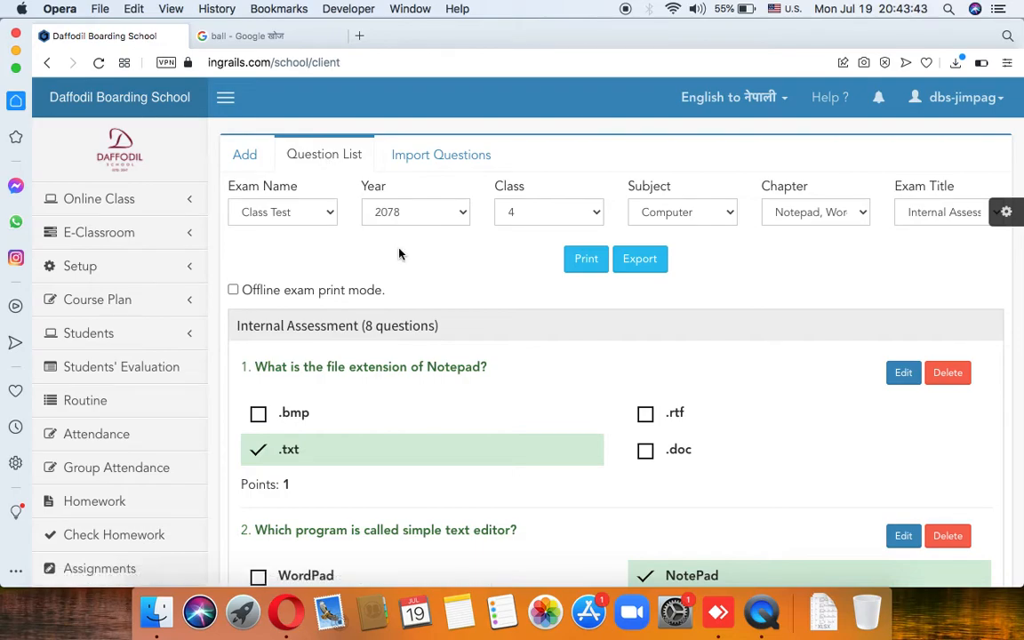
scroll(358, 222, "down", 4)
scroll(358, 222, "up", 4)
scroll(485, 299, "down", 10)
scroll(484, 302, "up", 10)
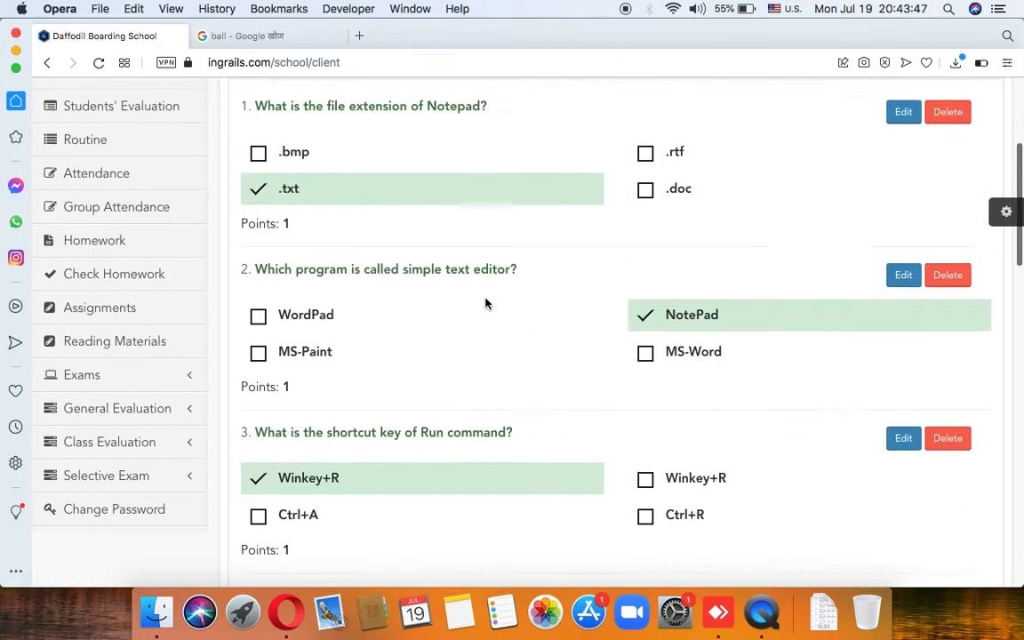
left_click(636, 268)
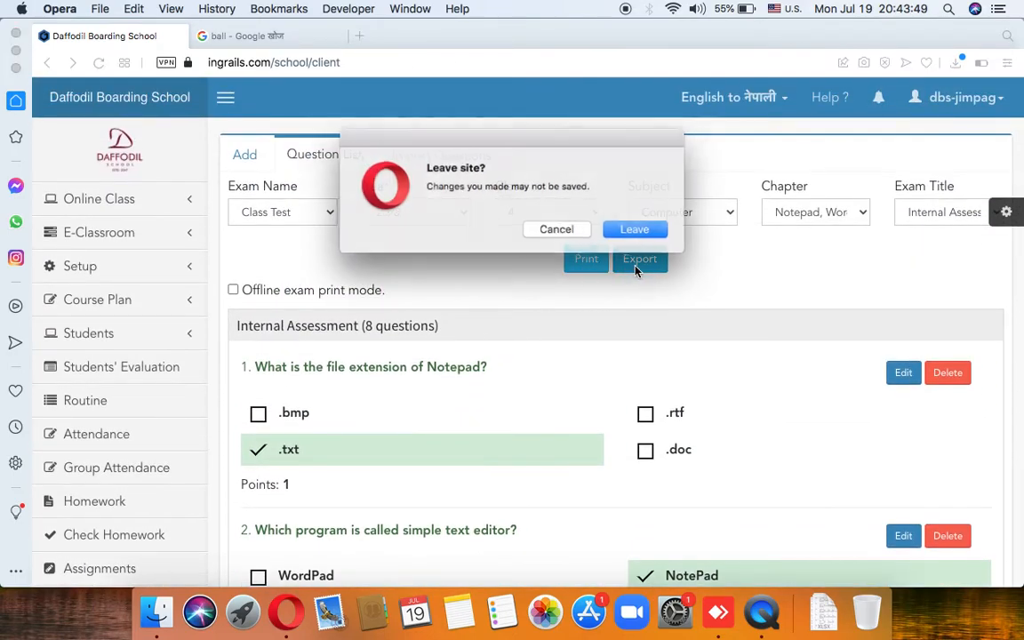
left_click(636, 230)
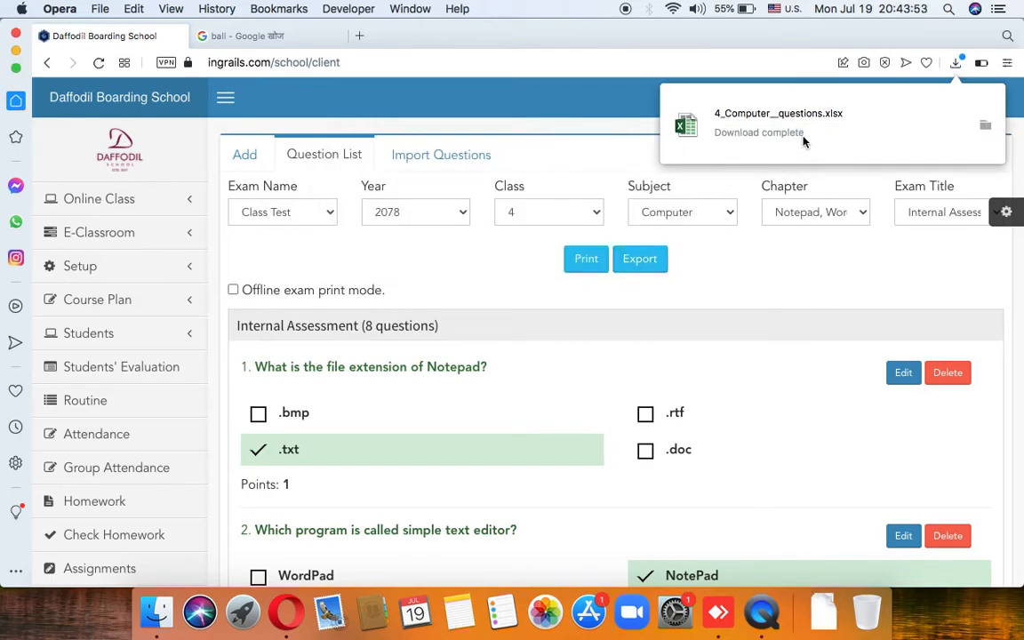
left_click(984, 130)
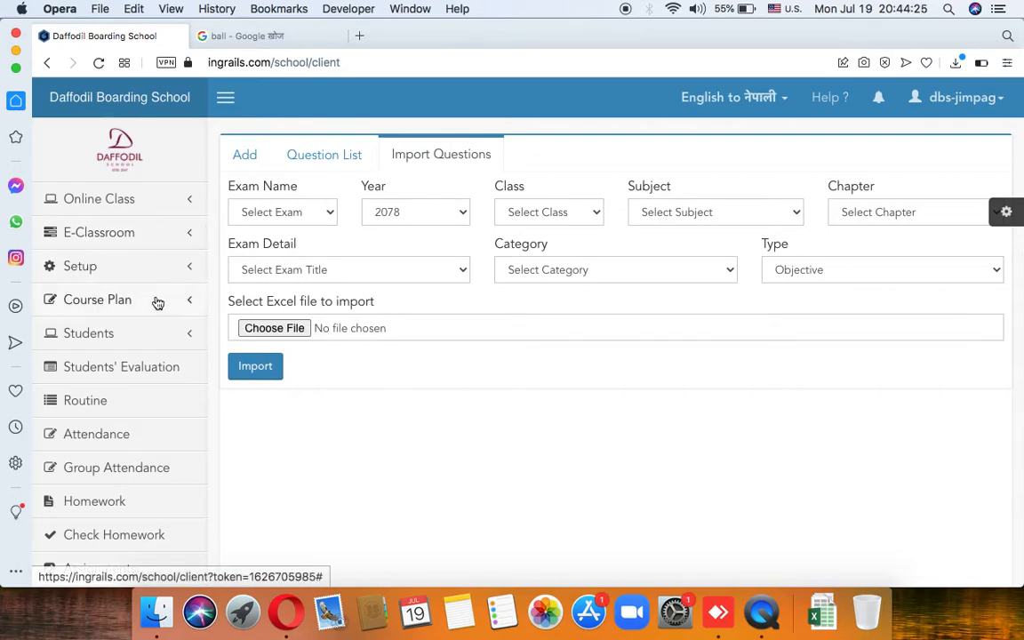
Step: Reopen E-Classroom > Add Questions/Answers on its empty Question List
left_click(142, 236)
left_click(138, 281)
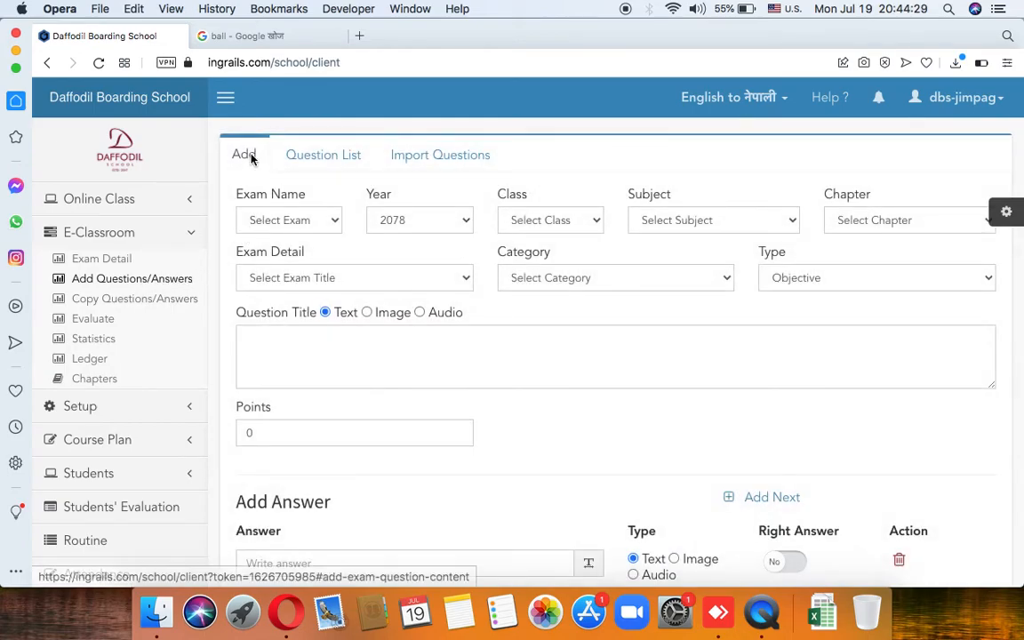
left_click(323, 157)
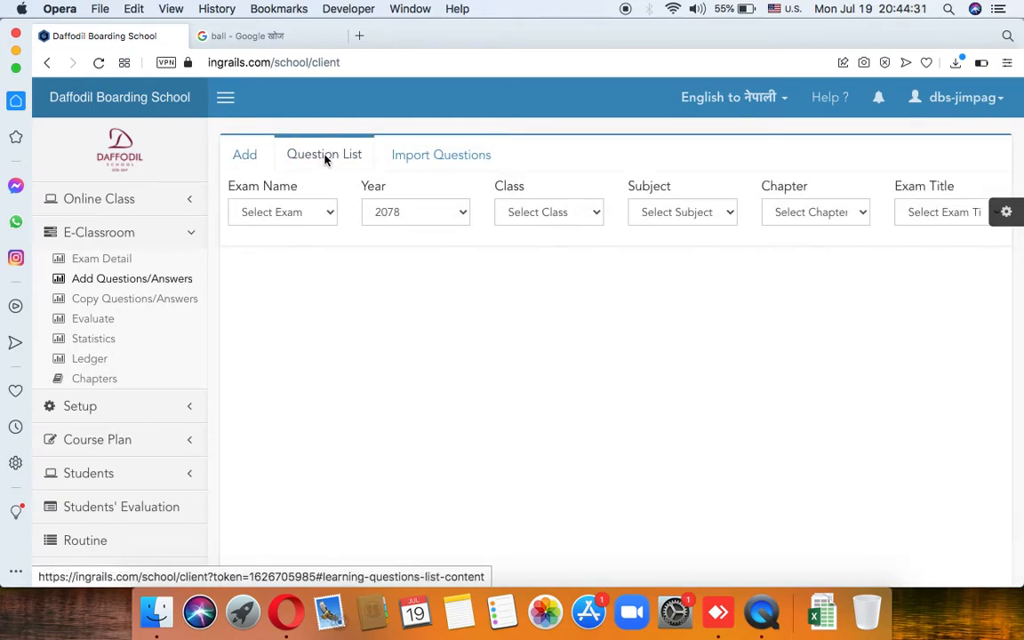
Step: In Import Questions, choose Class Test, year 2078, class 4 and subject Moral Science
left_click(440, 157)
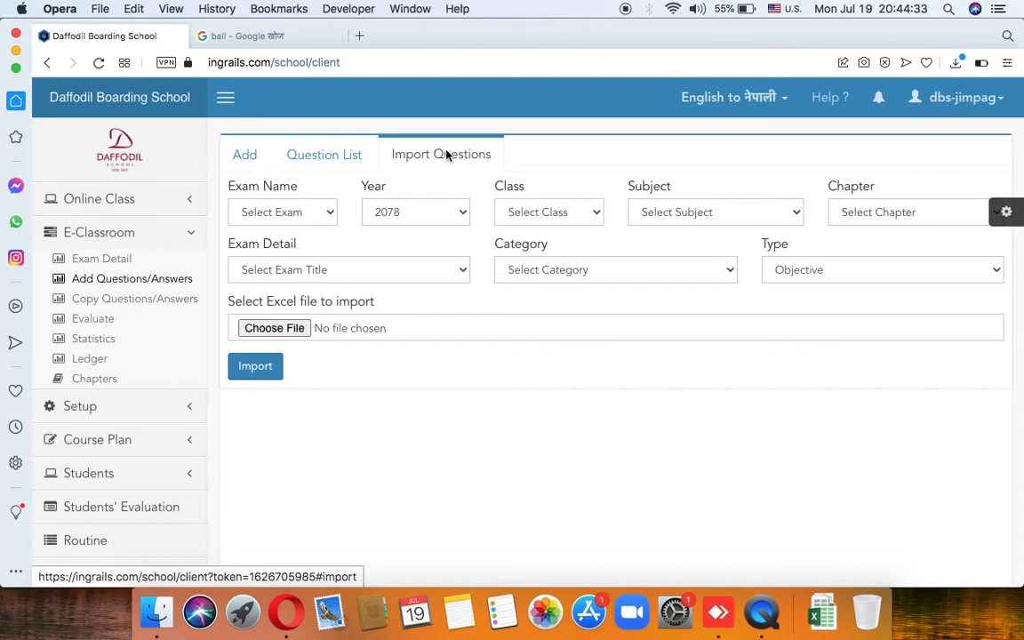
left_click(327, 212)
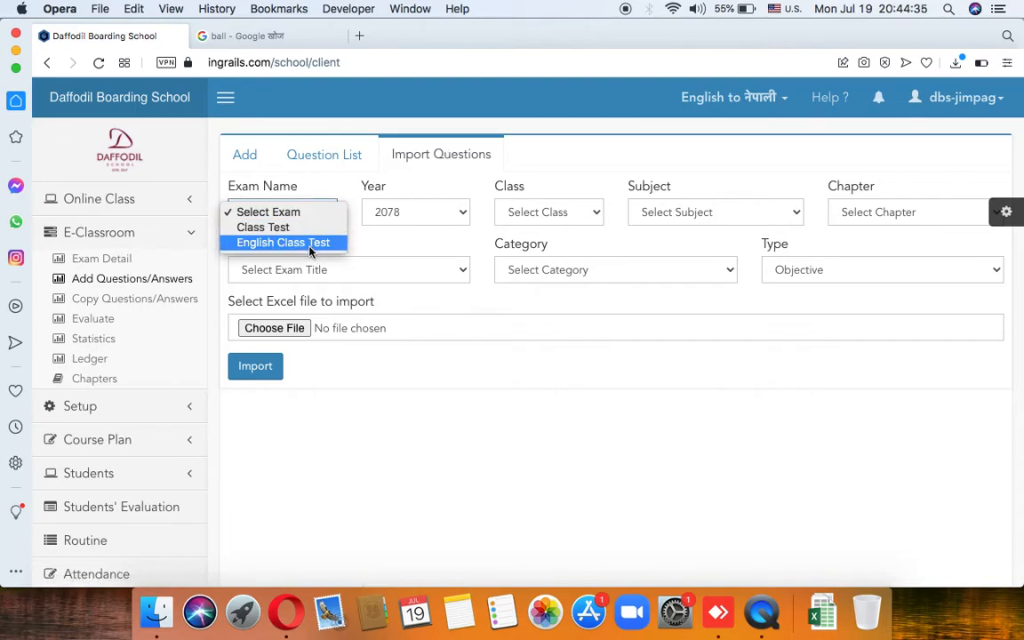
left_click(307, 226)
left_click(415, 216)
left_click(415, 216)
left_click(543, 211)
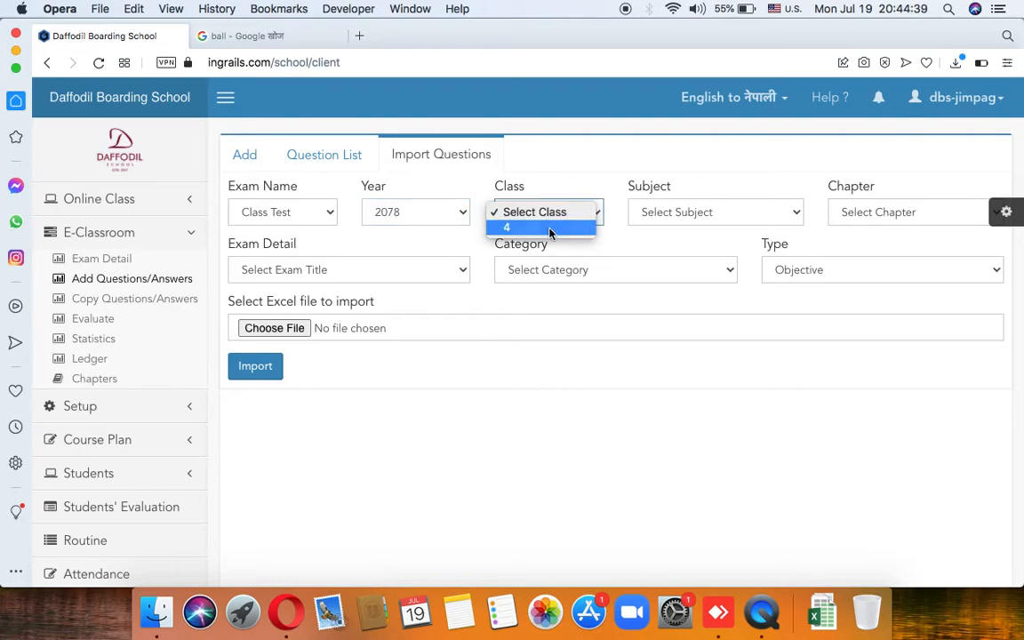
left_click(514, 227)
left_click(670, 215)
left_click(692, 213)
left_click(692, 215)
left_click(693, 226)
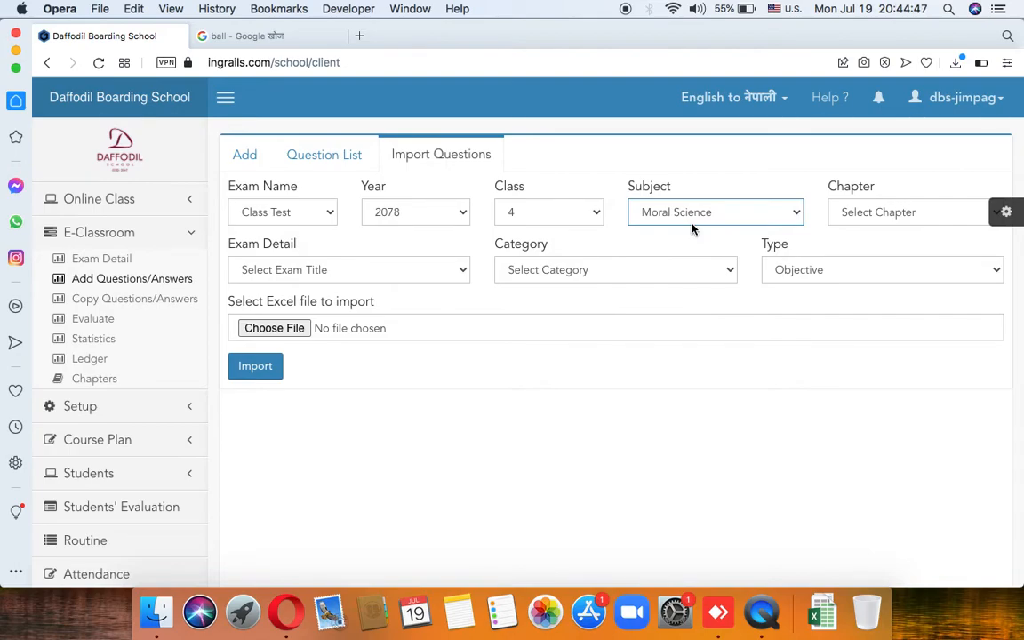
Step: Set chapter B3 Respect Sympathy, Moral Class Test, Internal Assessment and Objective question type
left_click(853, 213)
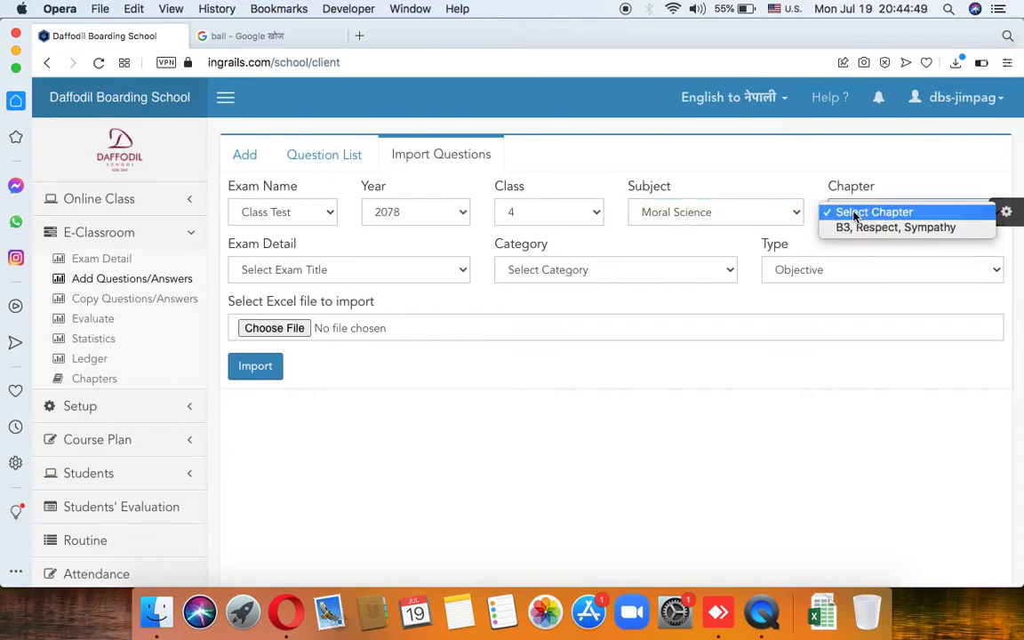
left_click(865, 228)
left_click(383, 269)
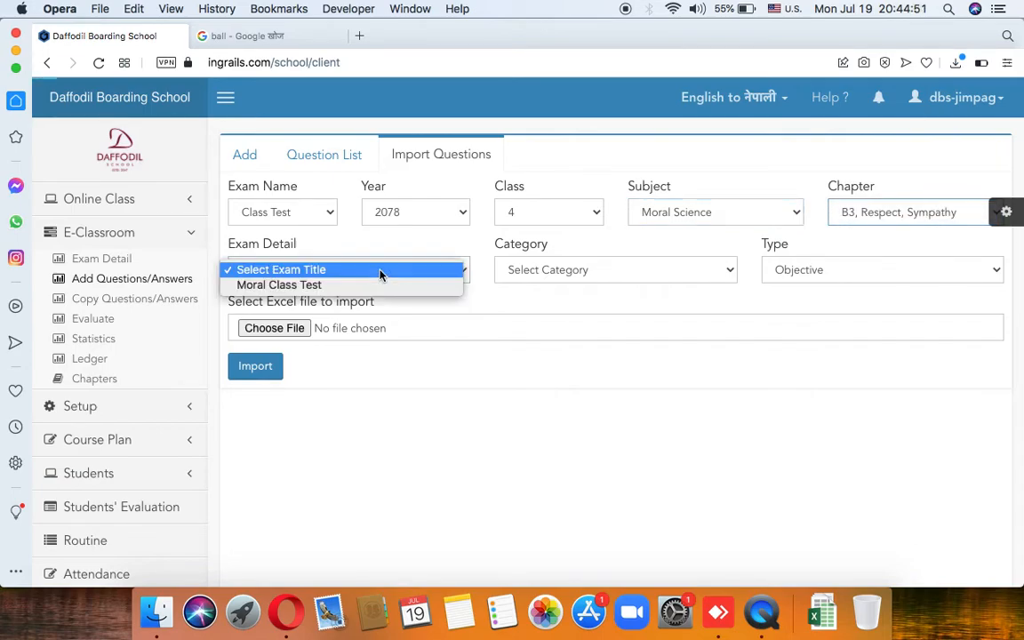
left_click(372, 285)
left_click(541, 269)
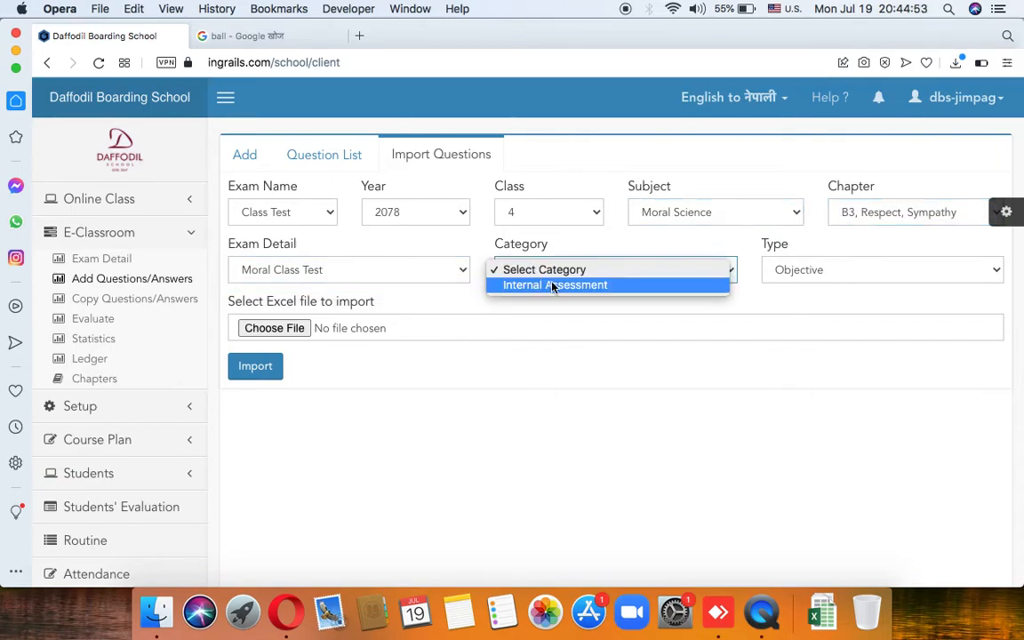
left_click(553, 285)
left_click(808, 270)
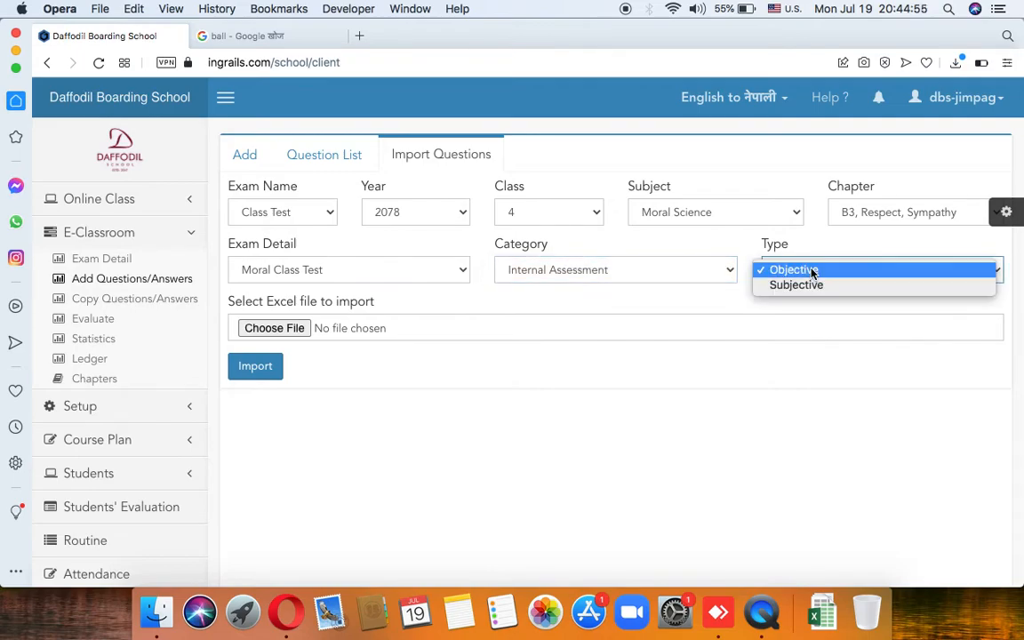
left_click(811, 270)
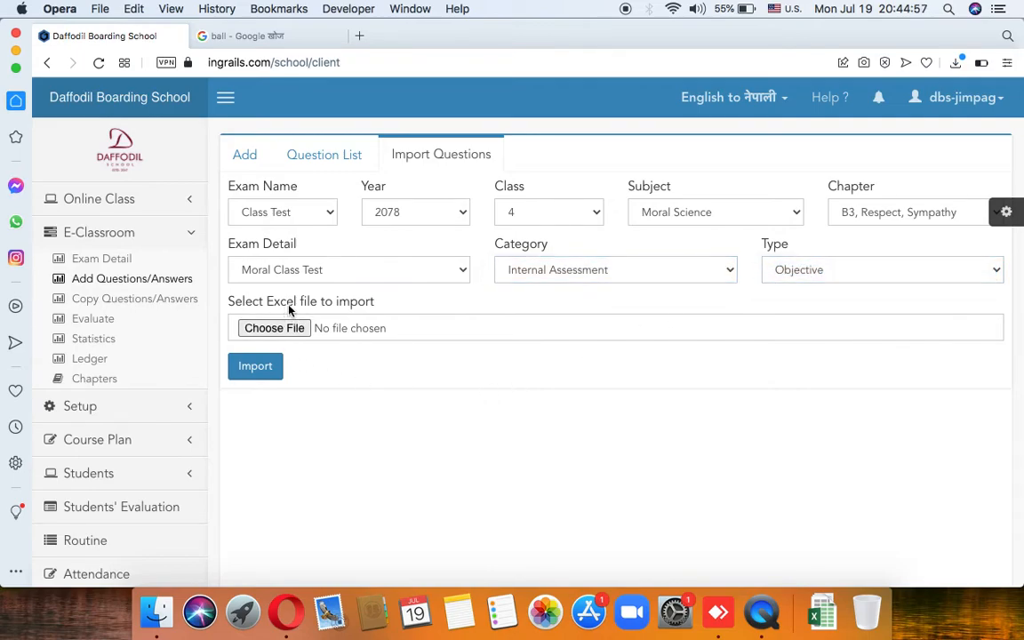
left_click_drag(288, 308, 313, 313)
left_click(325, 305)
Step: Import the downloaded 4_Computer__questions.xlsx into the Moral Science class test
left_click(297, 329)
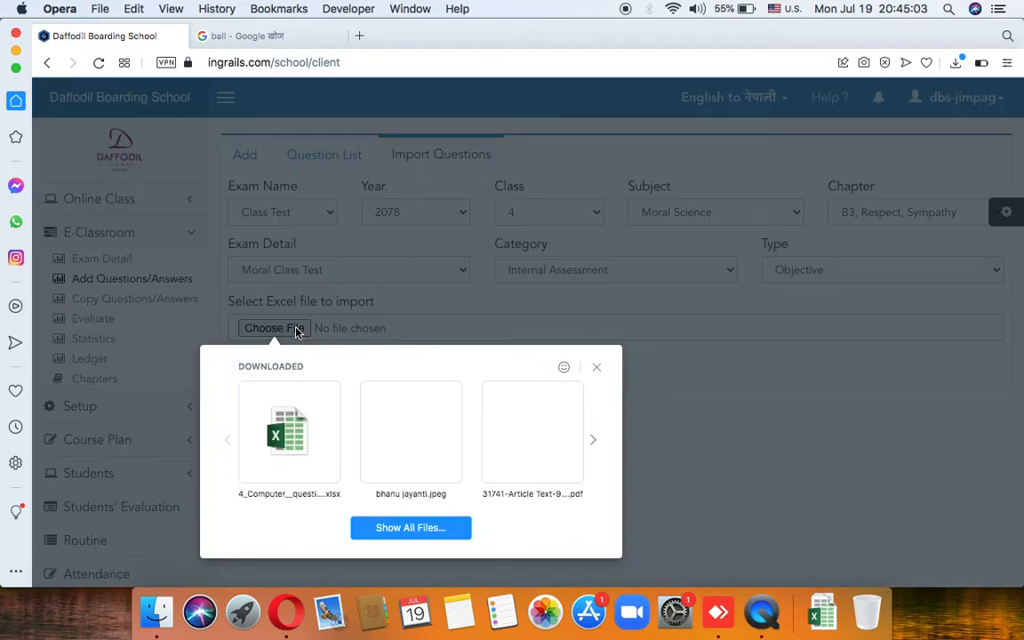
left_click(288, 444)
left_click(265, 369)
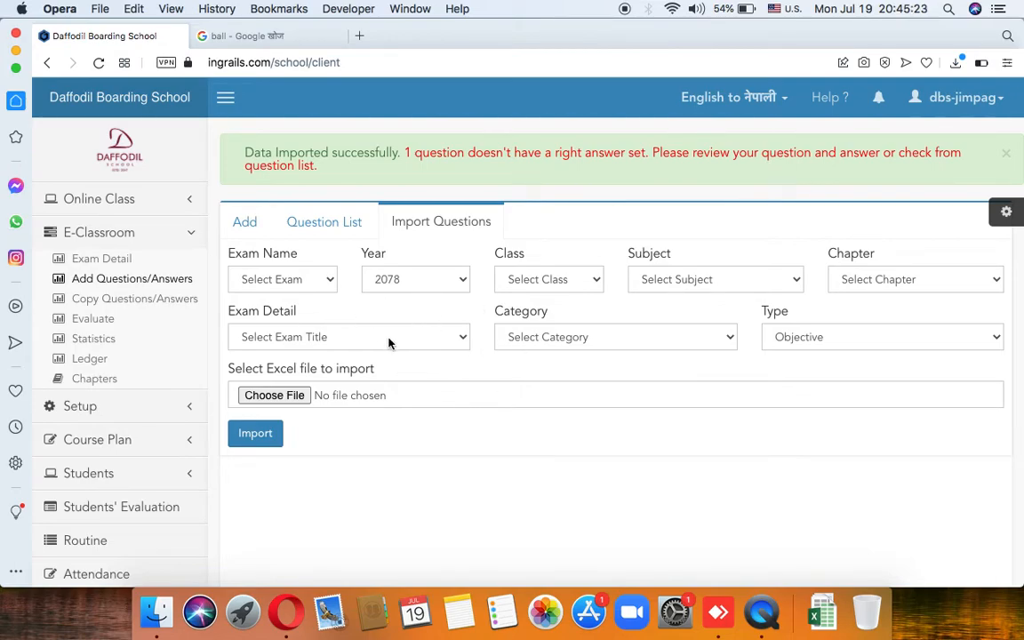
Step: List questions for Class Test, 2078, class 4 Moral Science, chapter B3, Moral Class Test
left_click(324, 224)
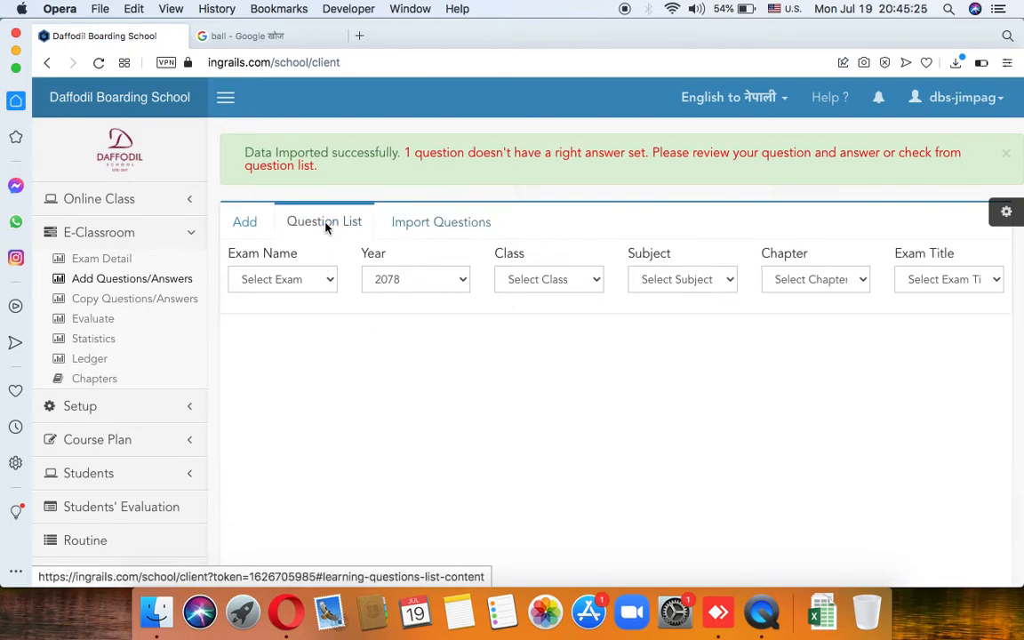
left_click(303, 286)
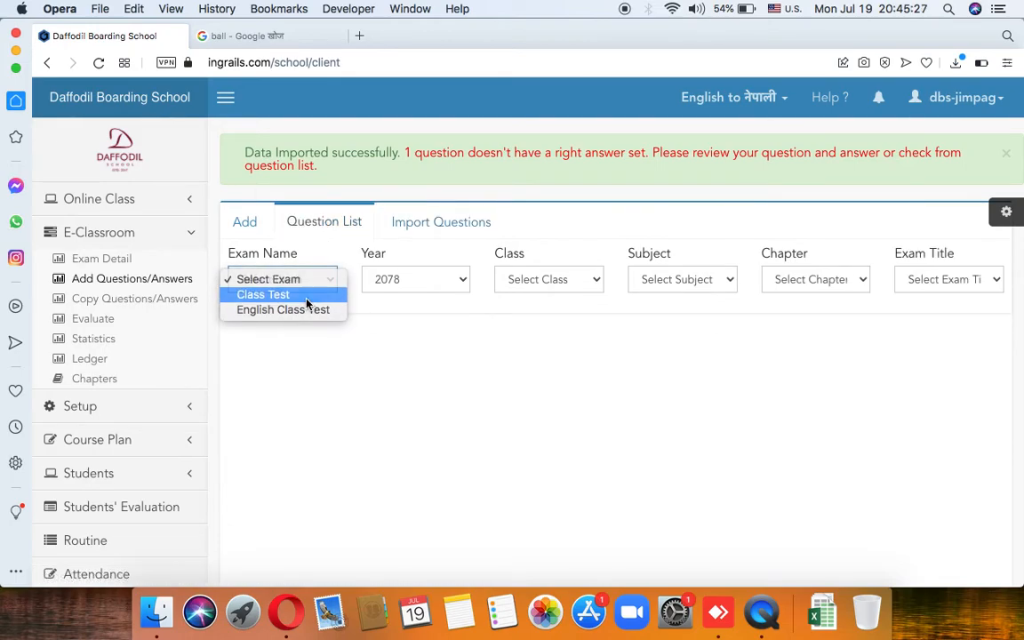
left_click(305, 295)
left_click(419, 279)
left_click(419, 279)
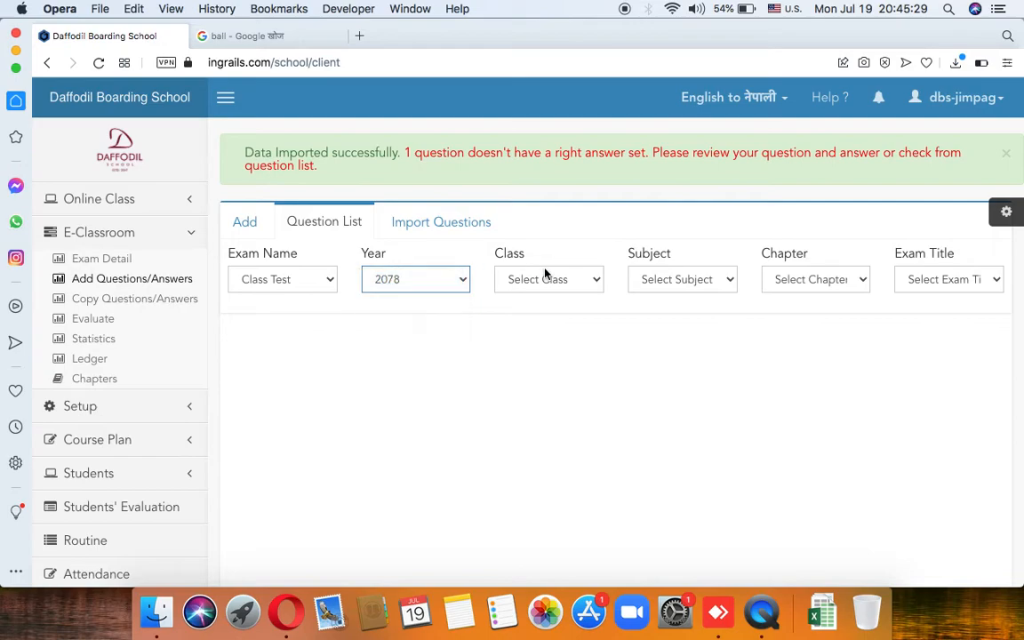
left_click(544, 276)
left_click(551, 297)
left_click(677, 279)
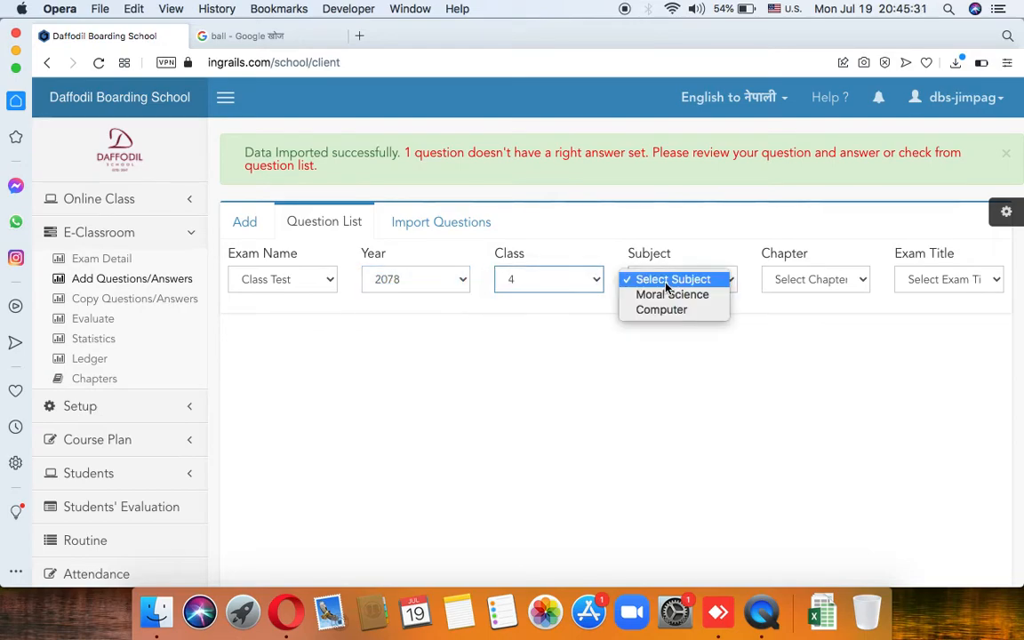
left_click(684, 294)
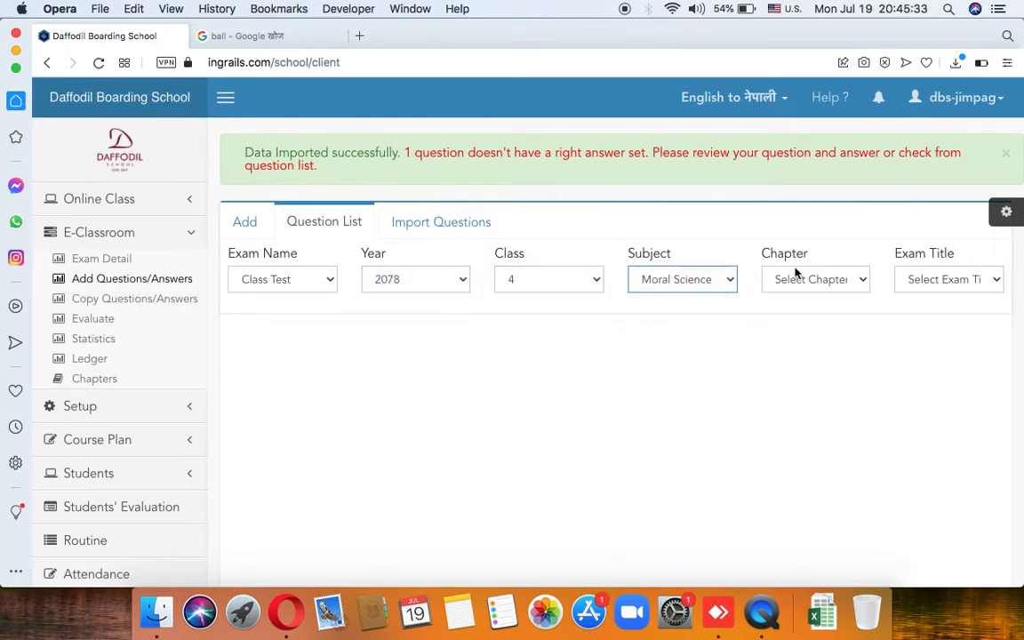
left_click(804, 279)
left_click(816, 296)
left_click(915, 279)
left_click(930, 295)
Step: Scroll through the 11 Internal Assessment questions to review the imported ones
scroll(596, 416, "down", 6)
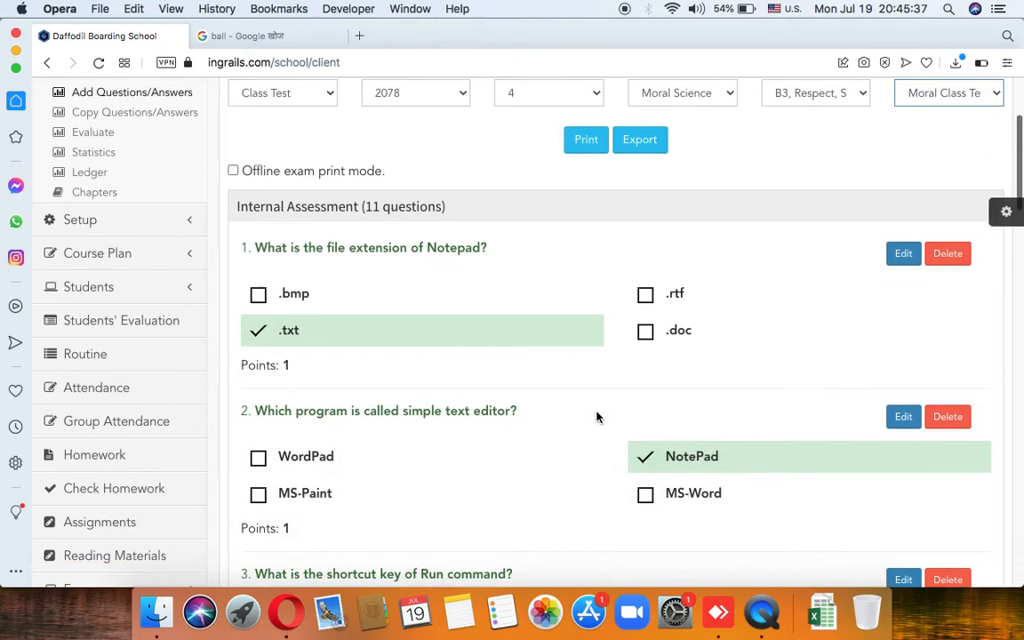
scroll(596, 416, "down", 8)
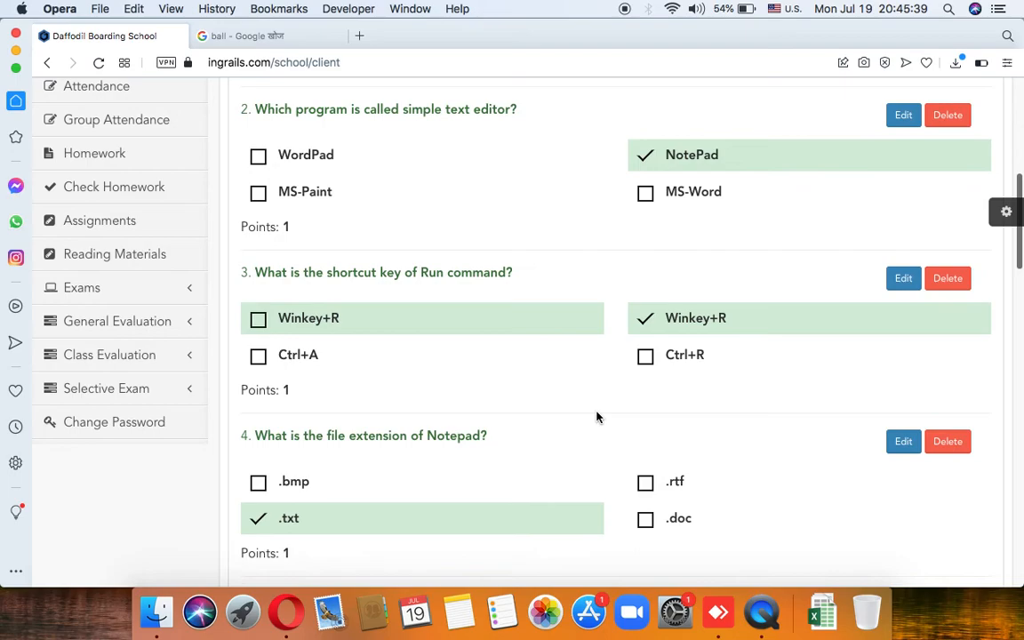
scroll(596, 416, "down", 20)
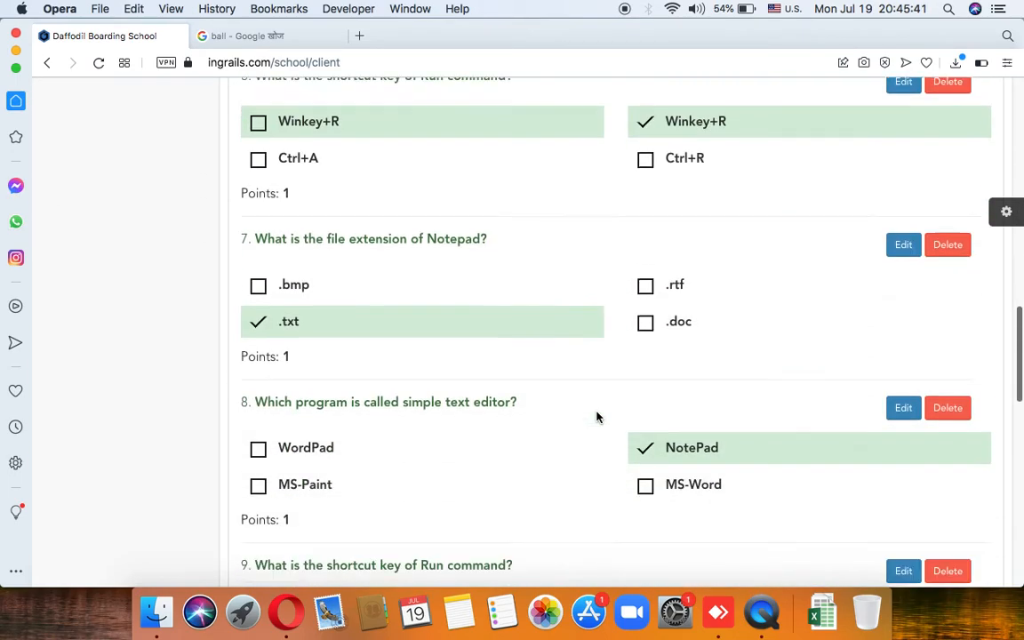
scroll(597, 417, "down", 3)
scroll(596, 416, "up", 7)
scroll(596, 417, "up", 20)
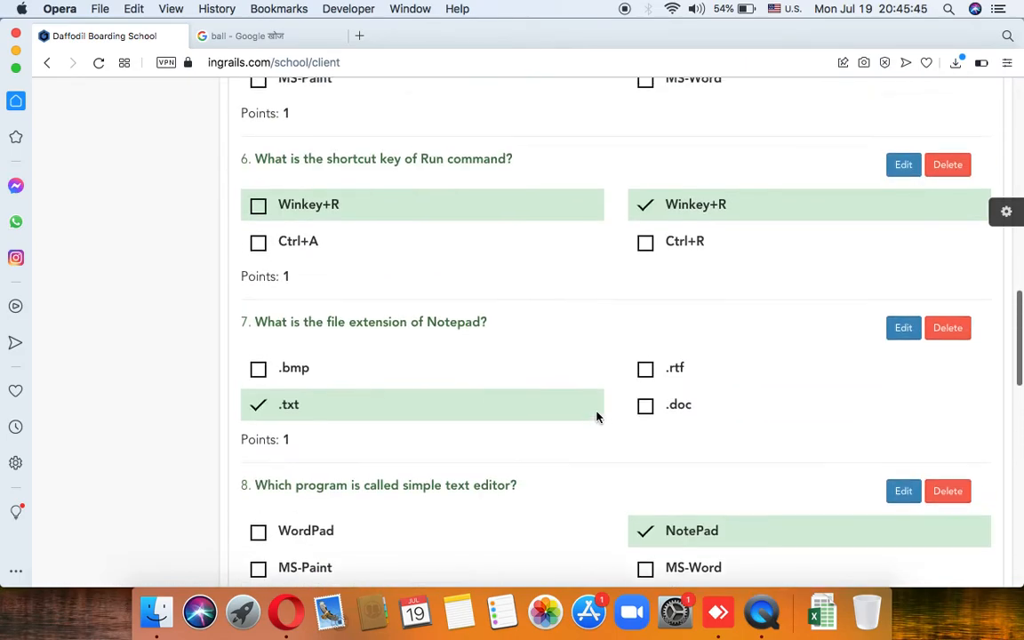
scroll(597, 416, "up", 2)
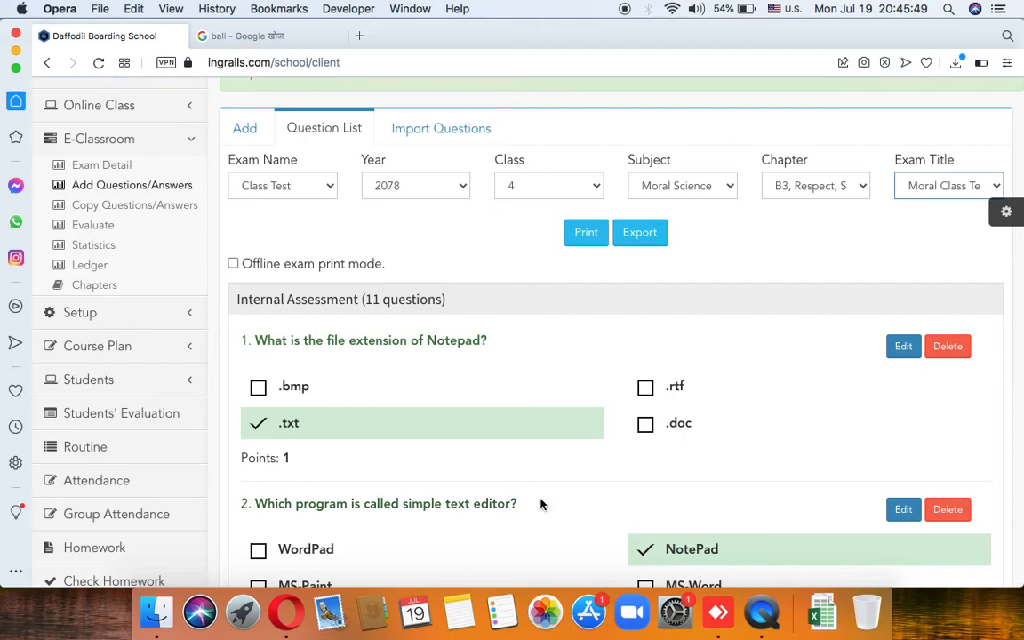
scroll(674, 406, "up", 2)
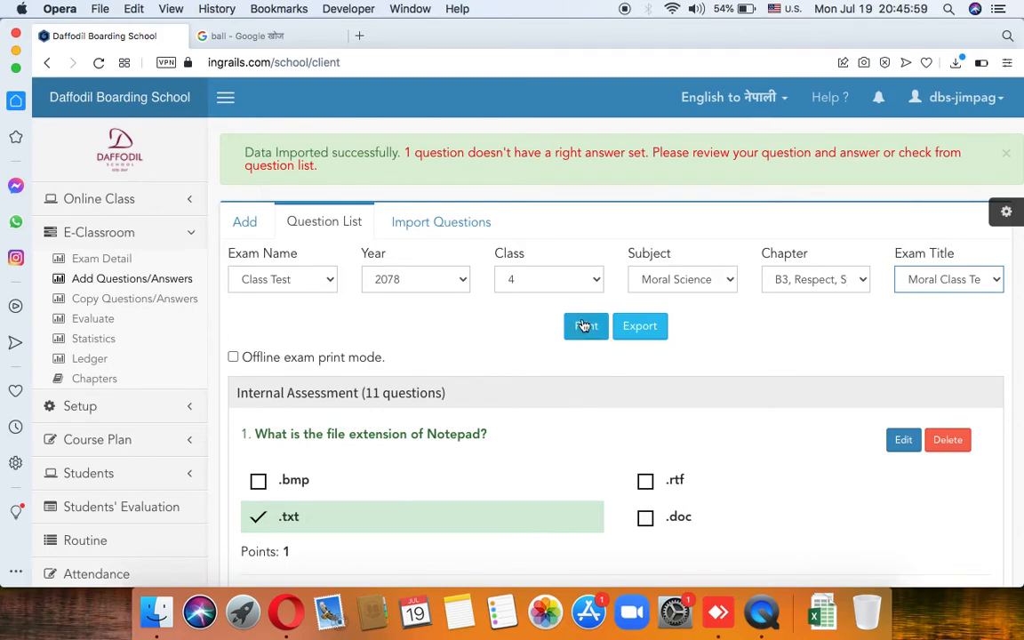
Step: Switch to Import Questions and set the question type to Subjective
left_click(465, 235)
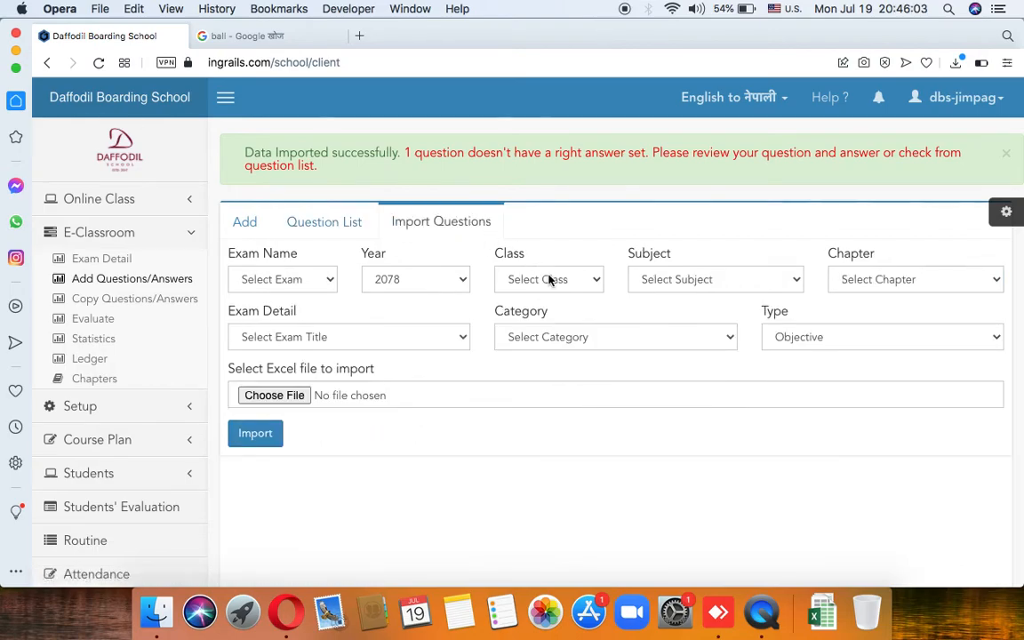
left_click(807, 341)
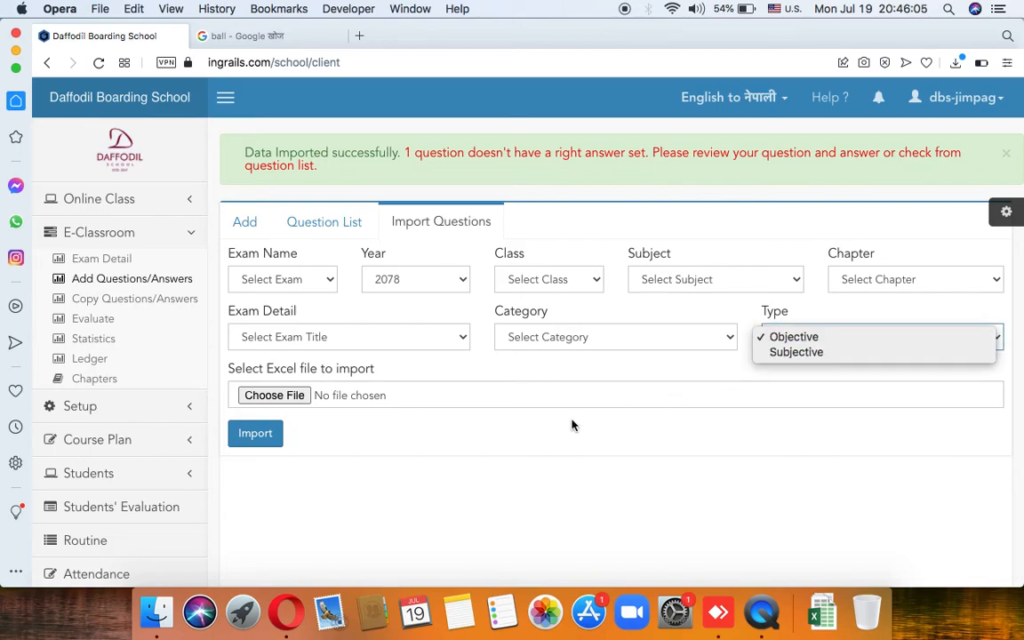
left_click(471, 410)
left_click(782, 337)
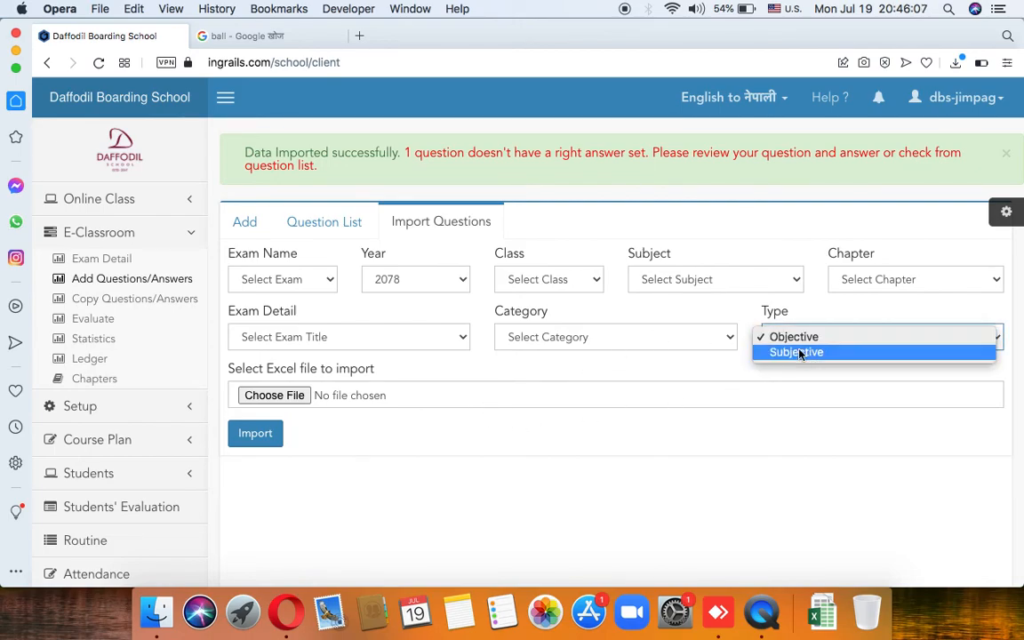
left_click(804, 353)
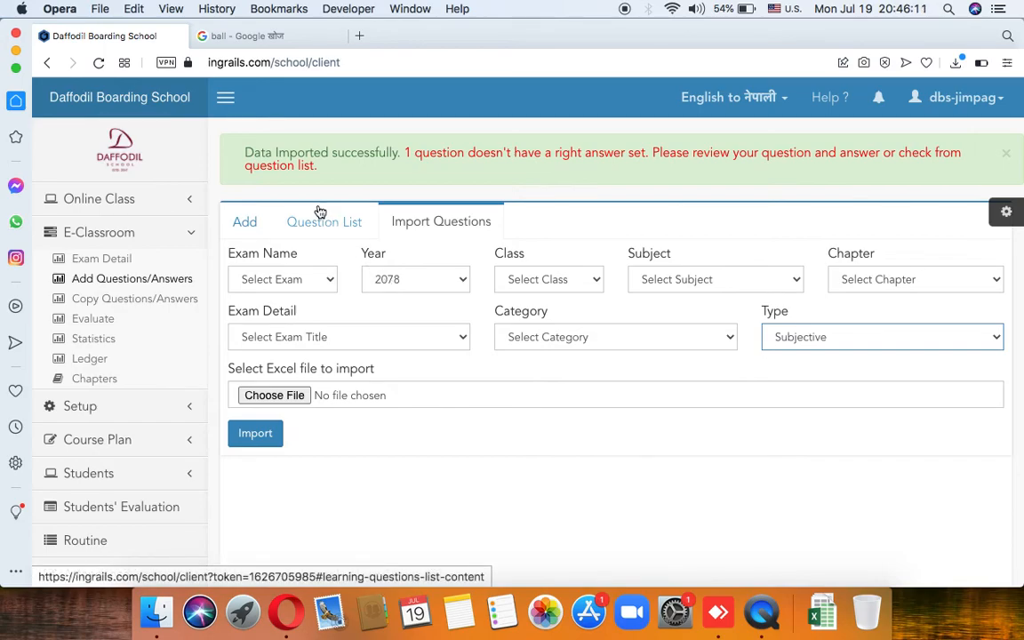
left_click(796, 319)
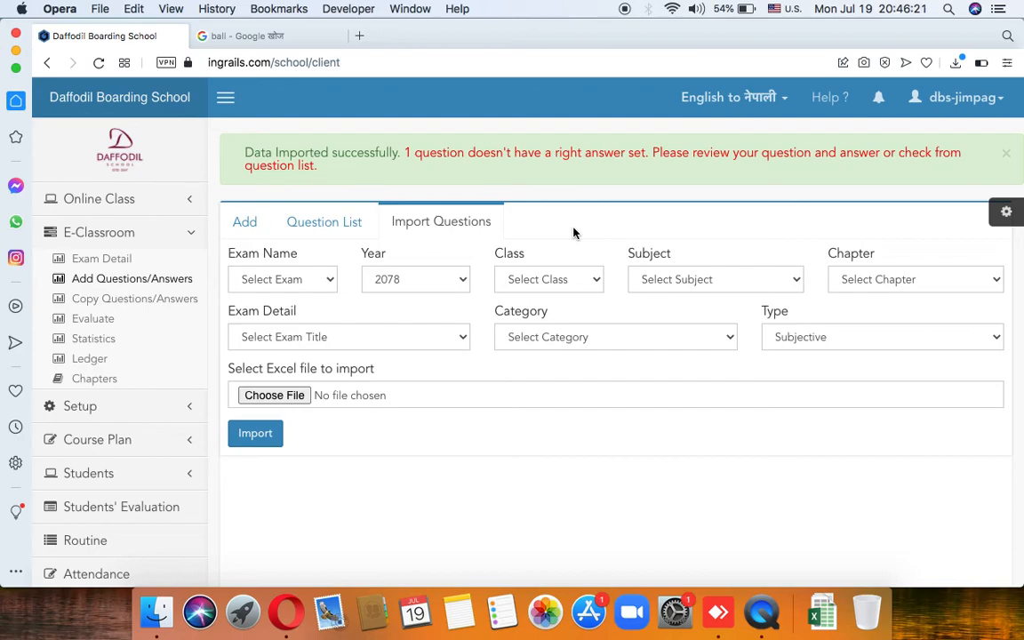
Step: Bring up the blank Add Questions/Answers form from the E-Classroom sidebar
scroll(457, 444, "up", 1)
left_click(194, 281)
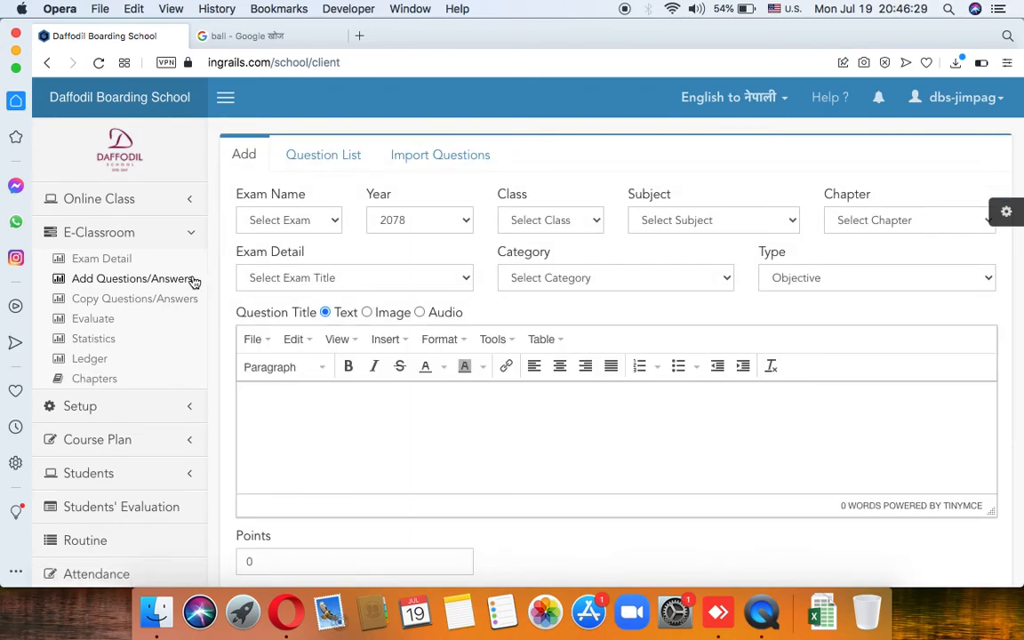
scroll(365, 307, "down", 5)
scroll(365, 304, "up", 5)
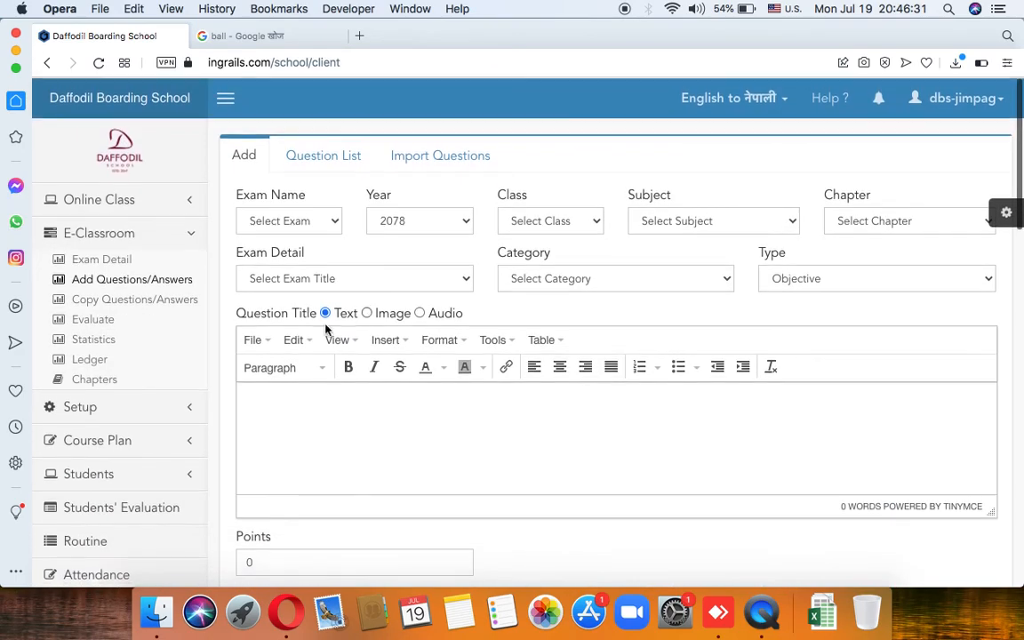
scroll(206, 323, "down", 1)
scroll(312, 313, "down", 5)
scroll(313, 313, "up", 6)
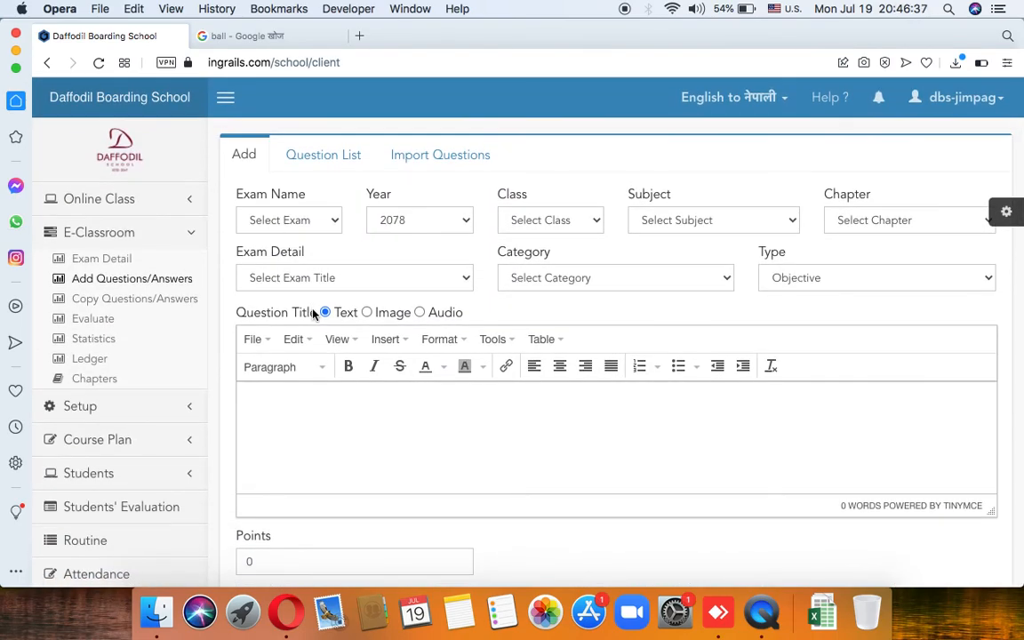
Step: Sign out of the school admin account and sign in with the student's username and password
left_click(995, 100)
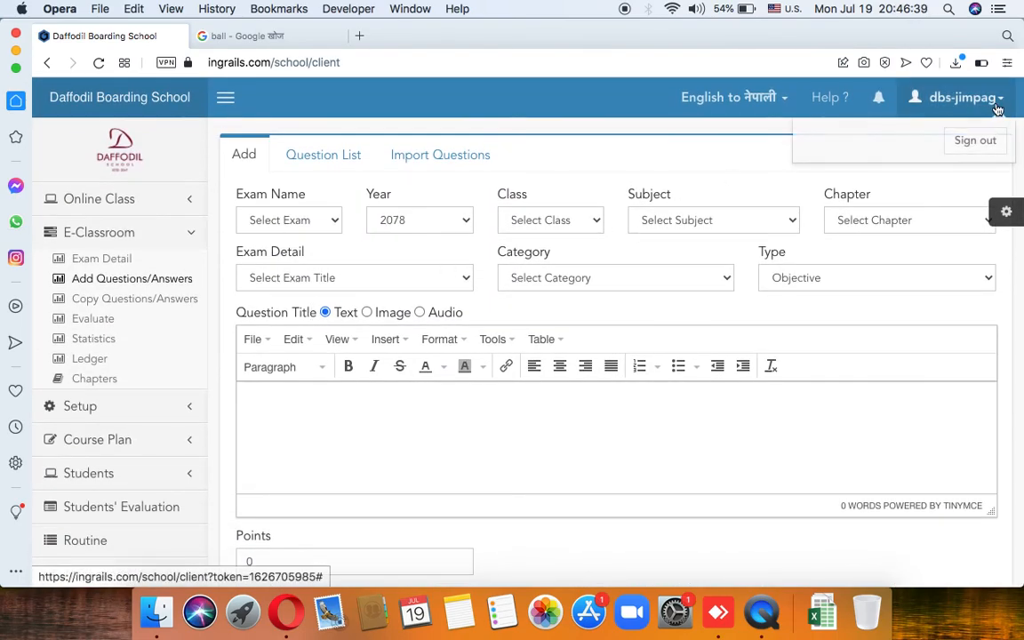
left_click(977, 148)
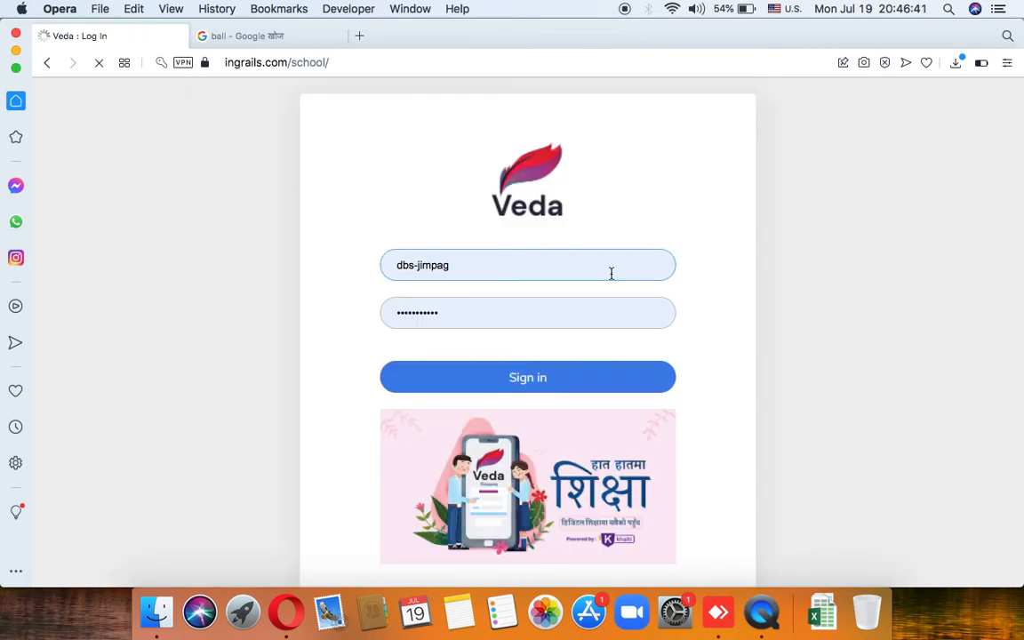
triple_click(589, 268)
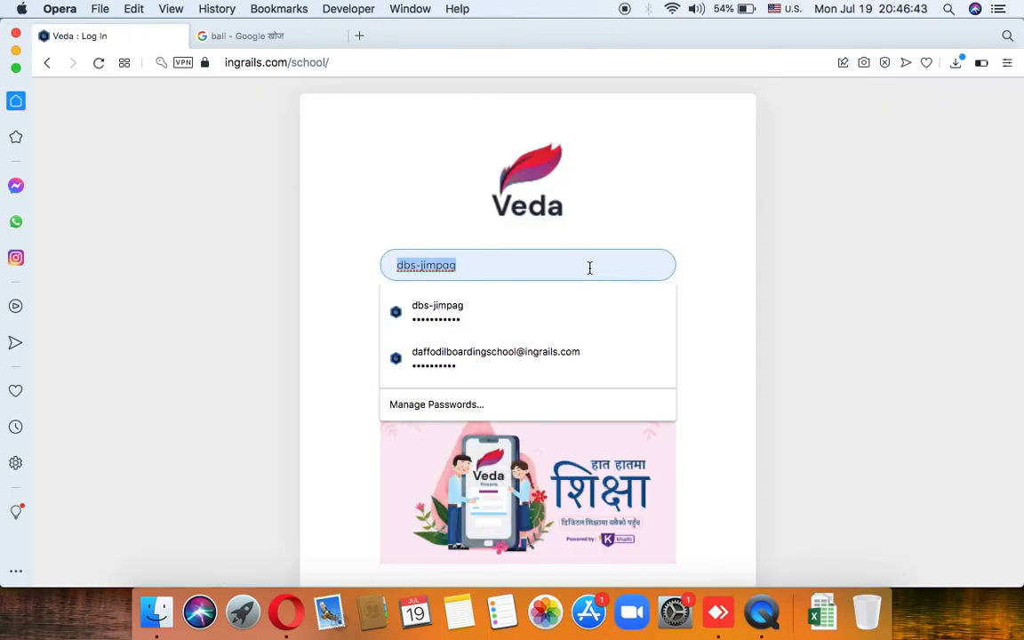
type("dbs10")
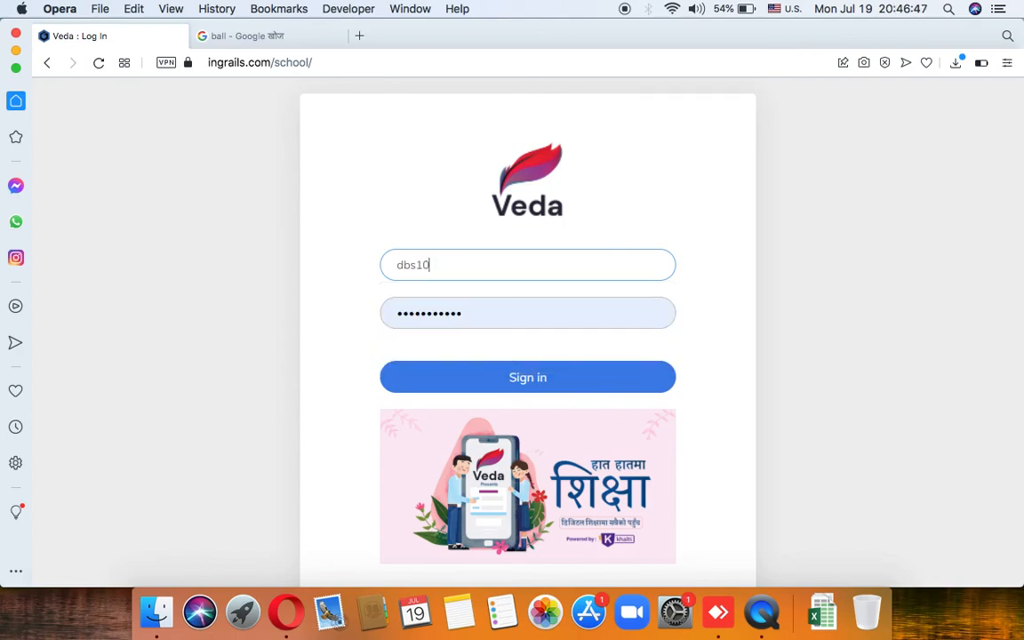
type("83")
left_click(572, 313)
double_click(572, 313)
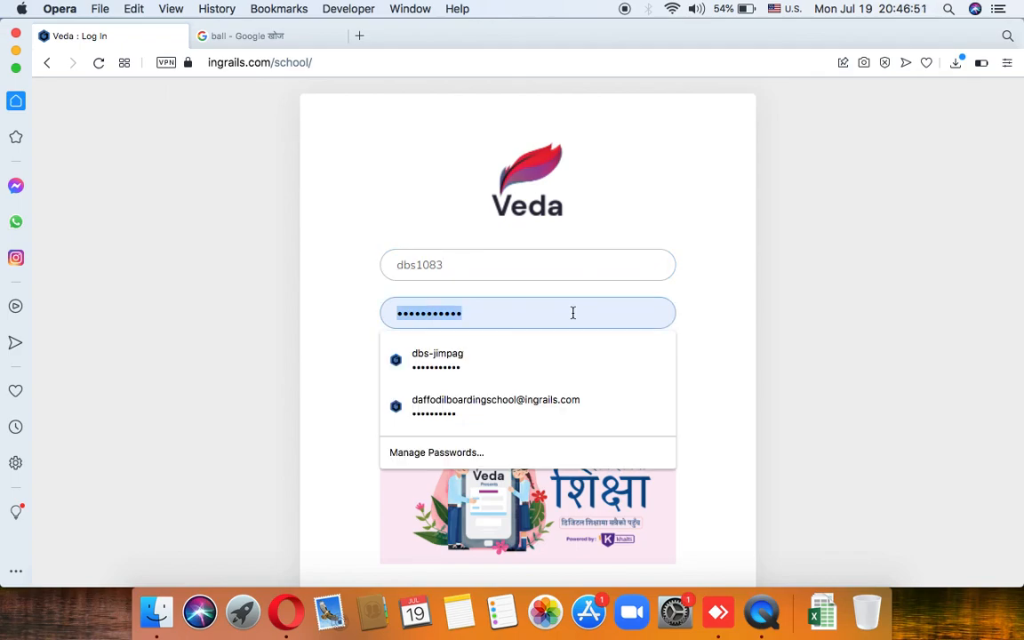
type("d")
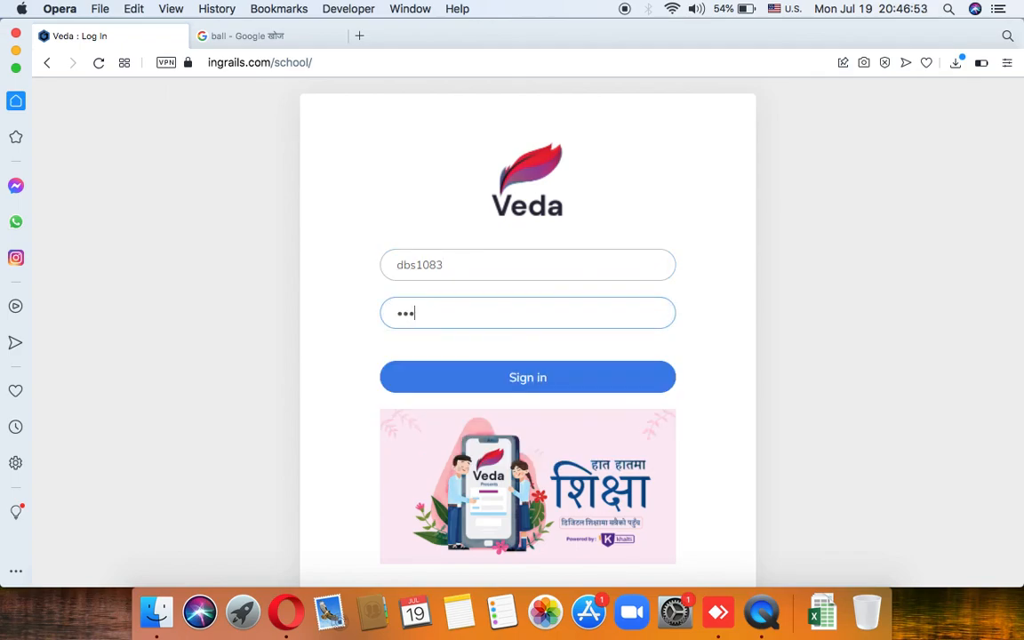
left_click(607, 383)
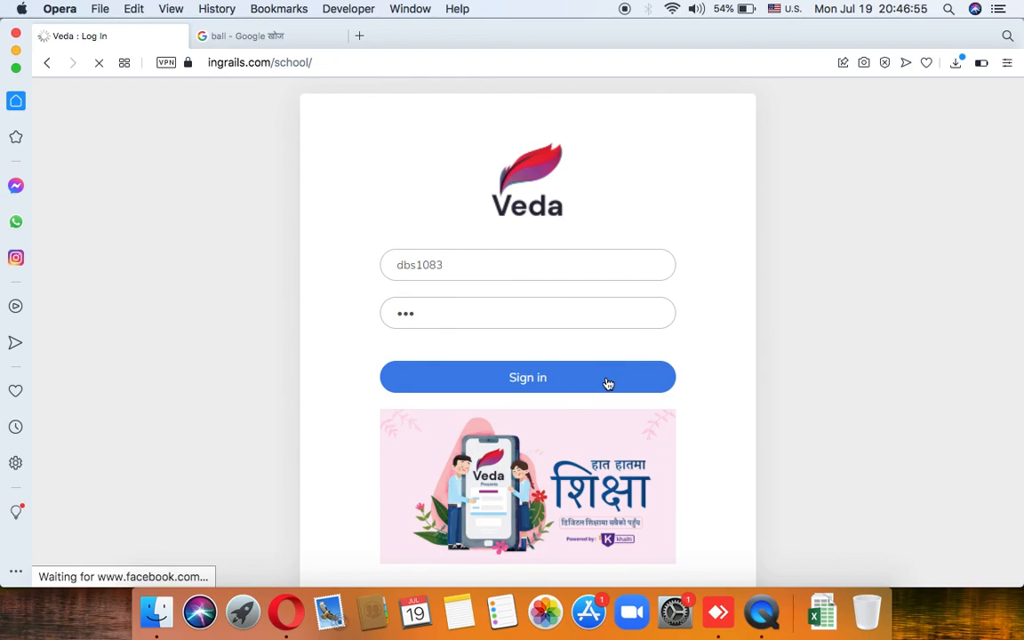